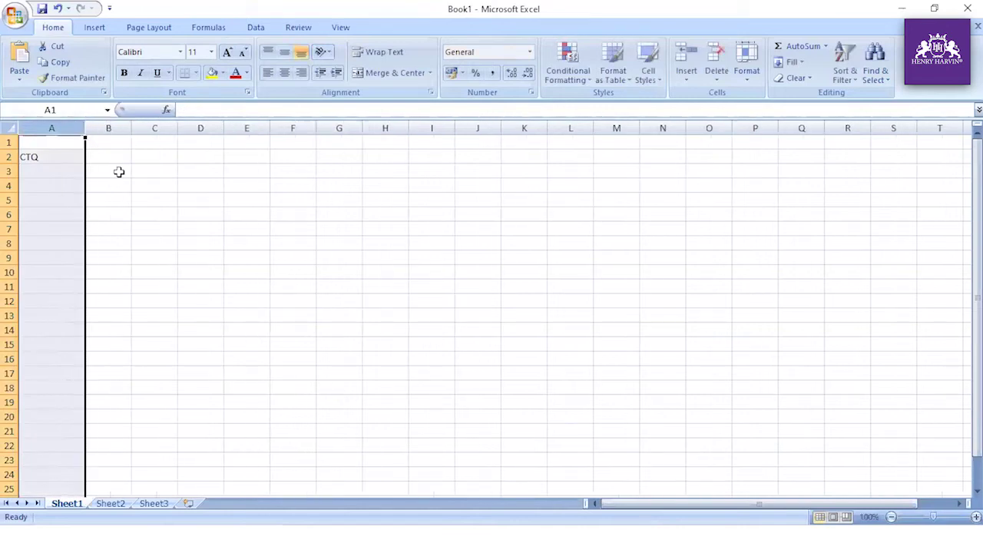
Enter "AHT" in cell B2 beside the CTQ label and widen column B slightly
left_click(116, 156)
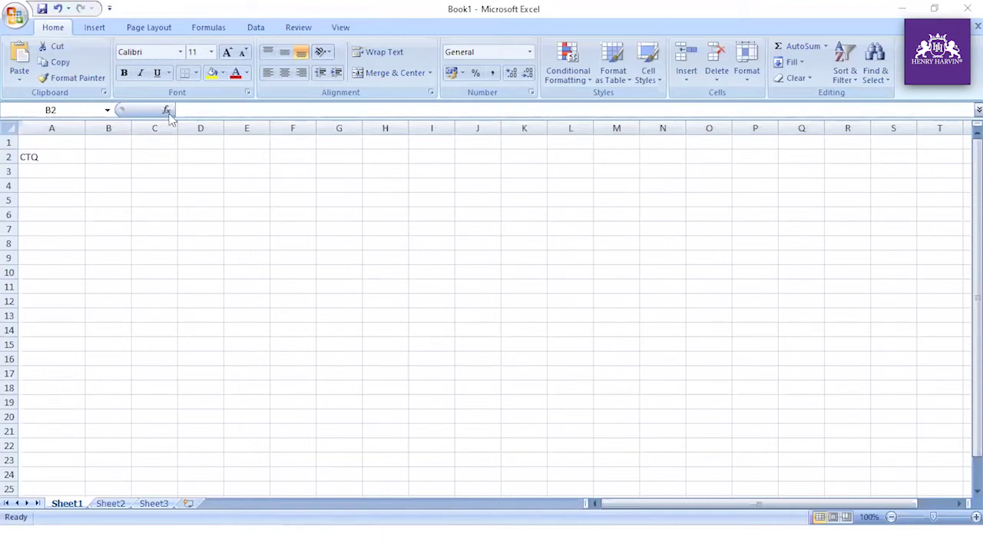
left_click(112, 162)
type("B")
key("BackSpace")
type("AHT")
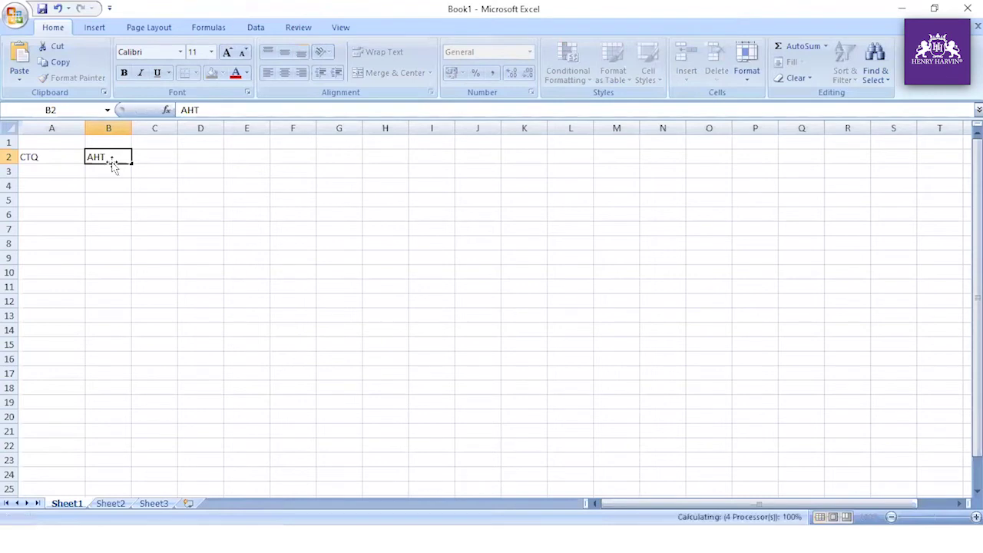
key("Return")
left_click(113, 162)
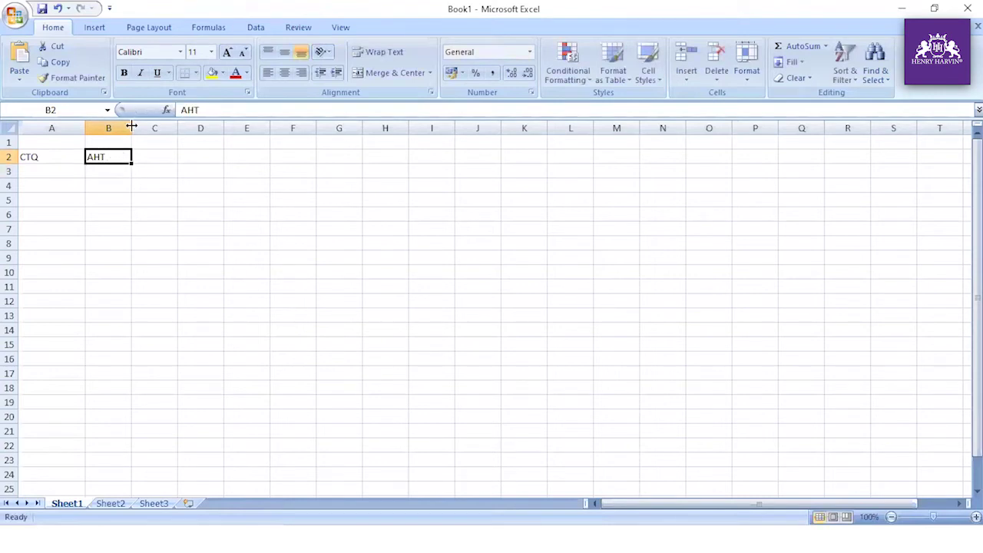
left_click_drag(131, 128, 147, 129)
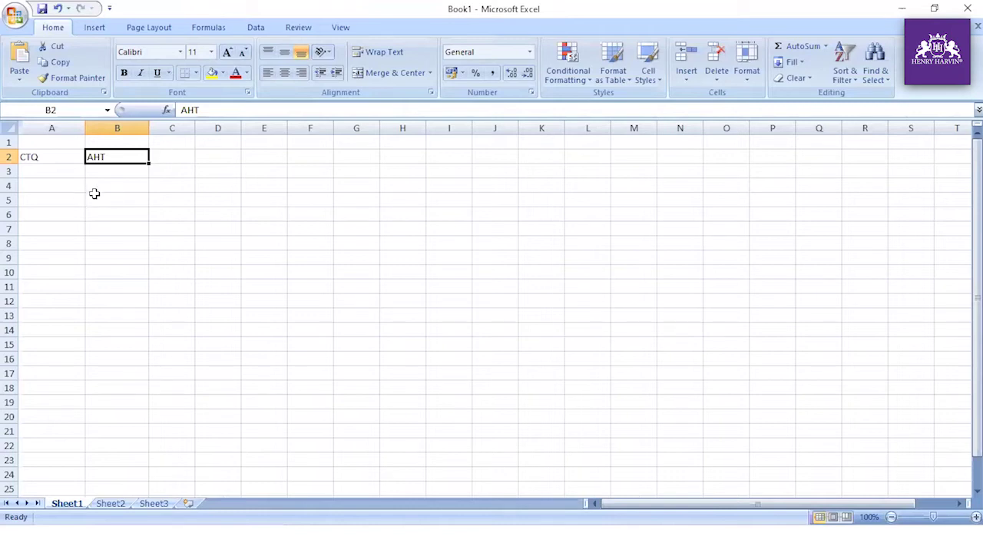
Change the CTQ value in B2 to "High AHT" and widen column B further
left_click(183, 109)
type("High")
key("Return")
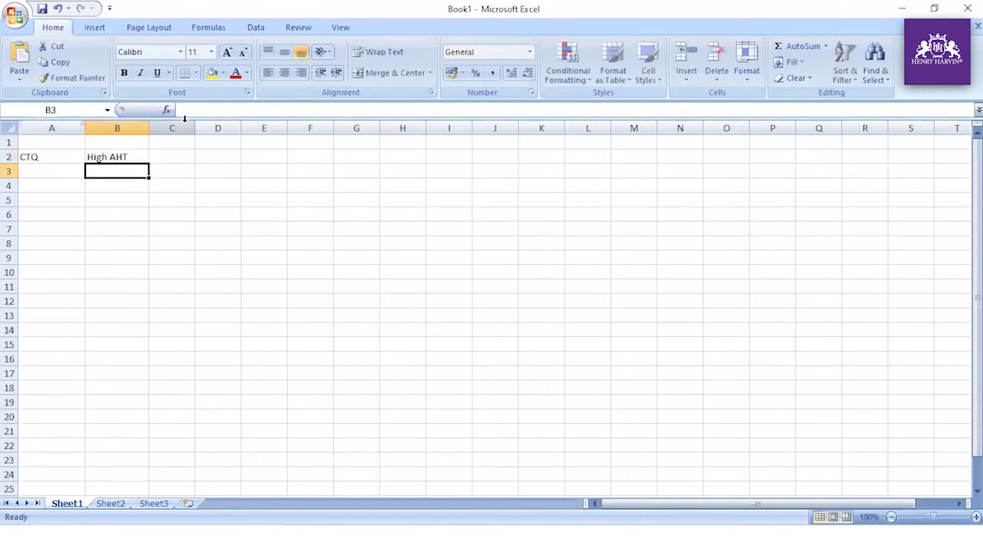
left_click_drag(149, 128, 175, 129)
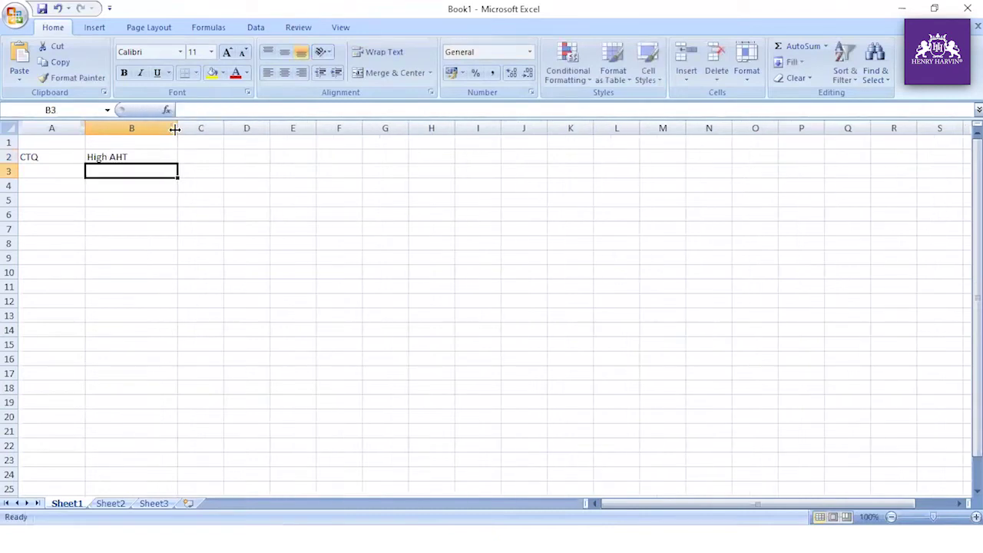
Enter the heading "X's" in cell A4 and "Measurement Error" below it in A5
key("Left")
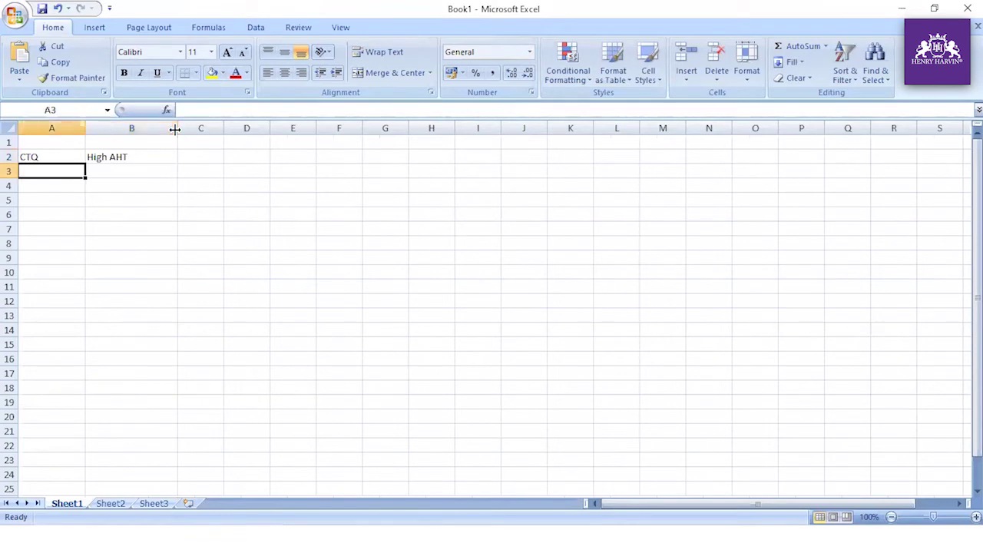
key("Down")
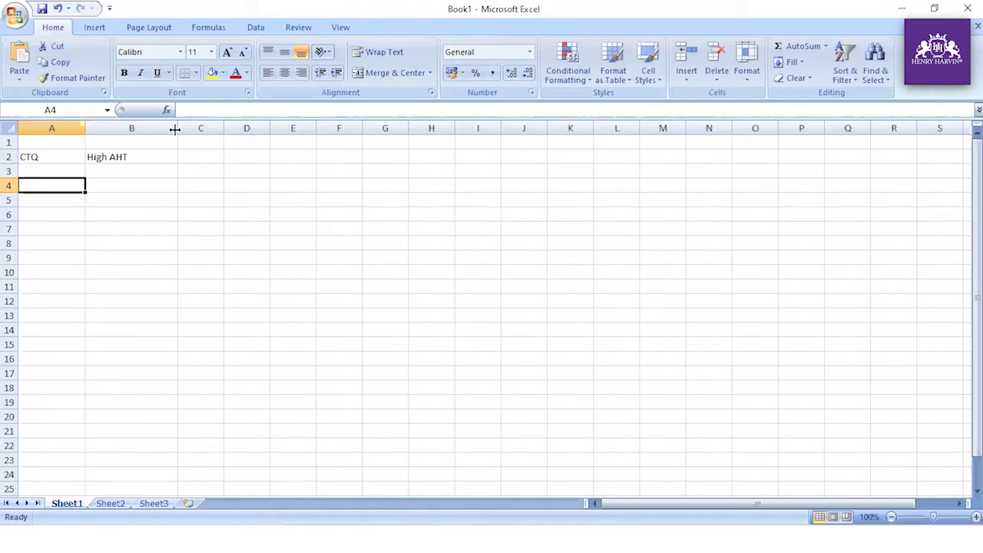
type("X's")
key("Return")
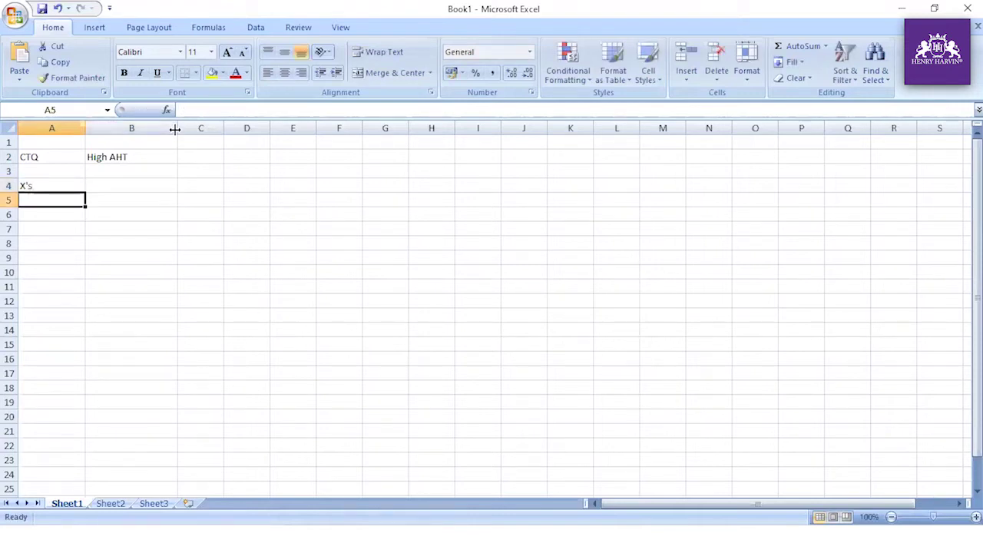
type("Measurement e")
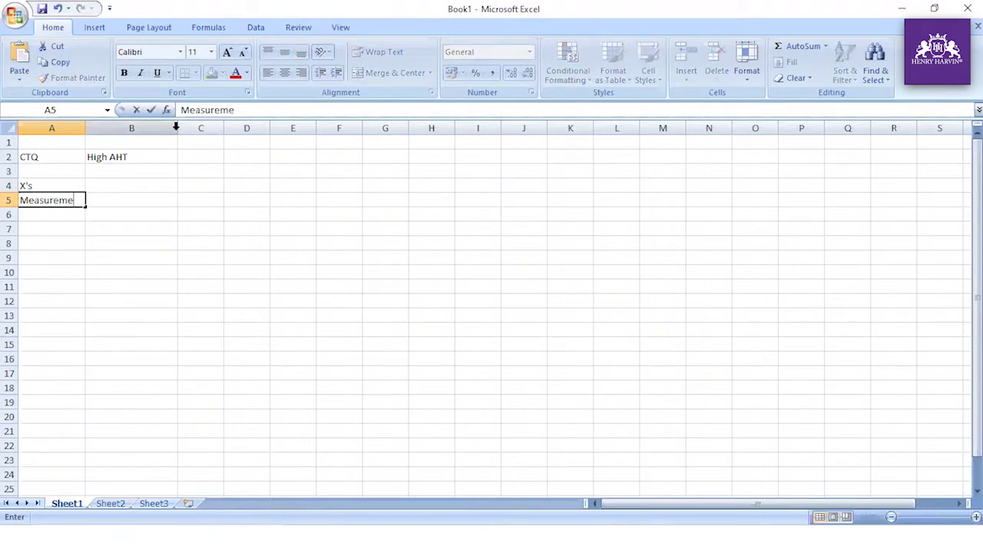
key("BackSpace")
type("Error")
key("Return")
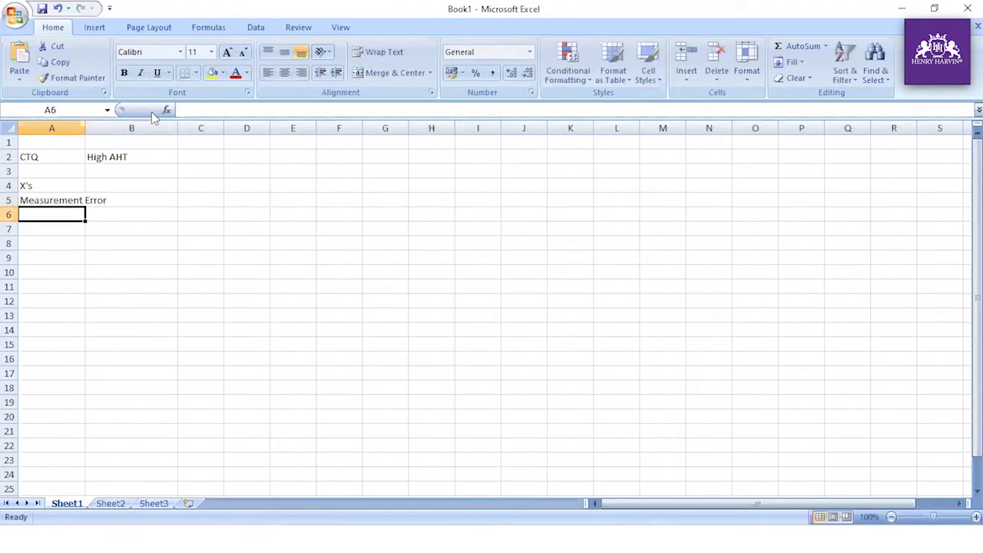
Fit column A to its contents and enter "Process Knowledge" in cell A6
double_click(85, 123)
key("Return")
key("Up")
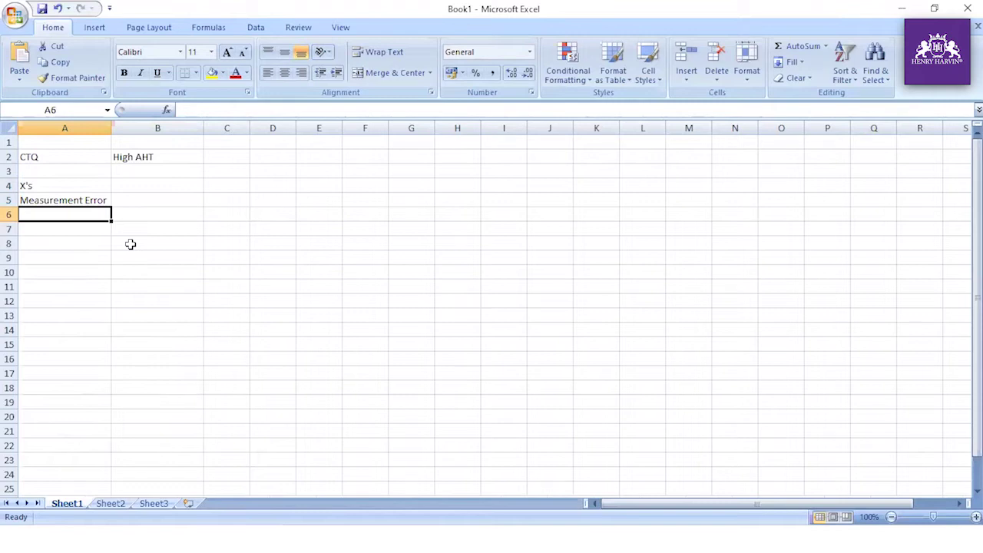
type("Pro")
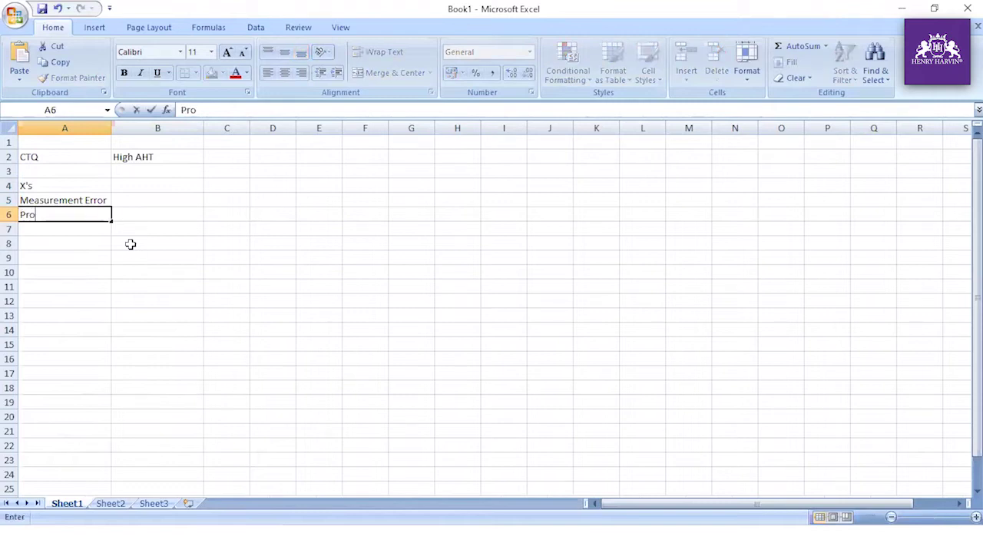
type("cess Knowle")
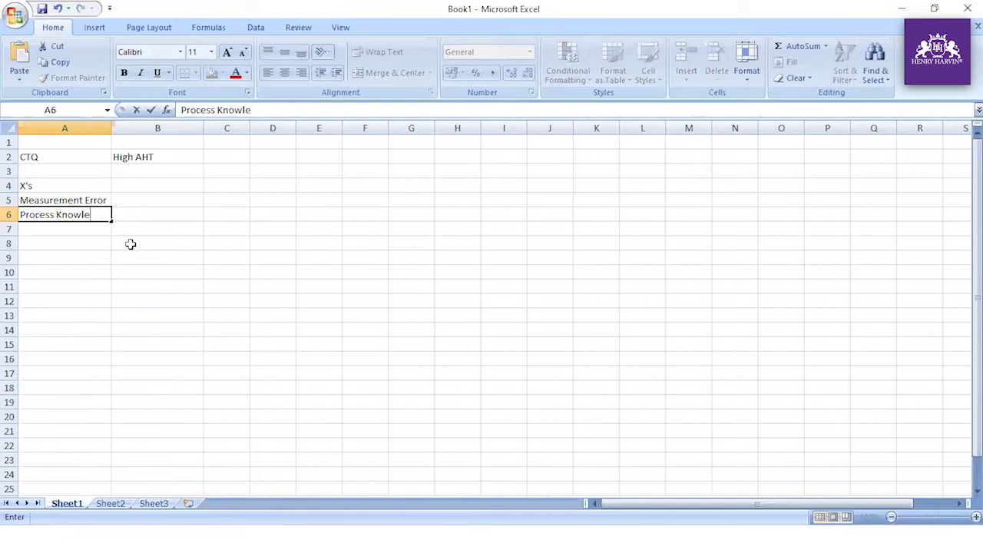
type("dge")
key("Return")
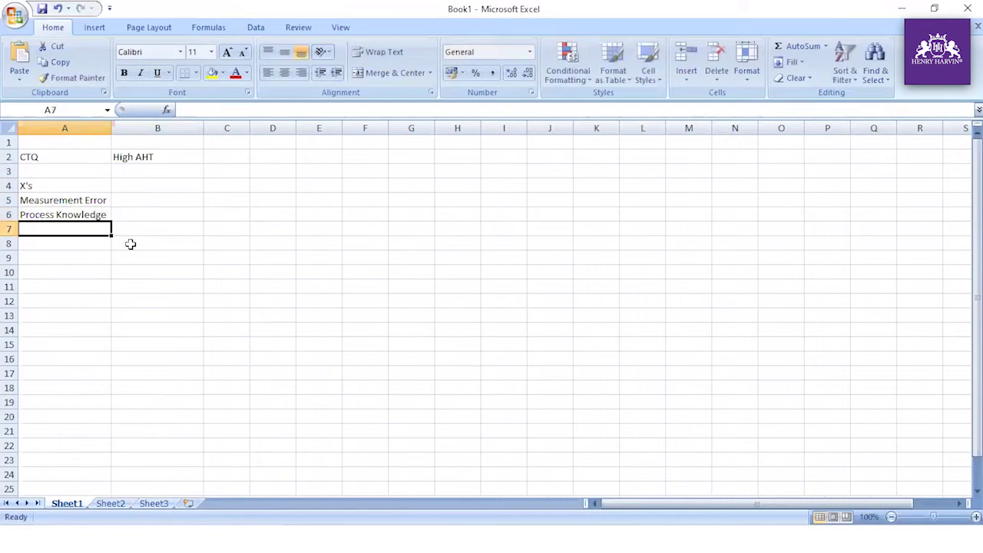
Enter "Customer expec" in cell A7 under Process Knowledge
type("Custo")
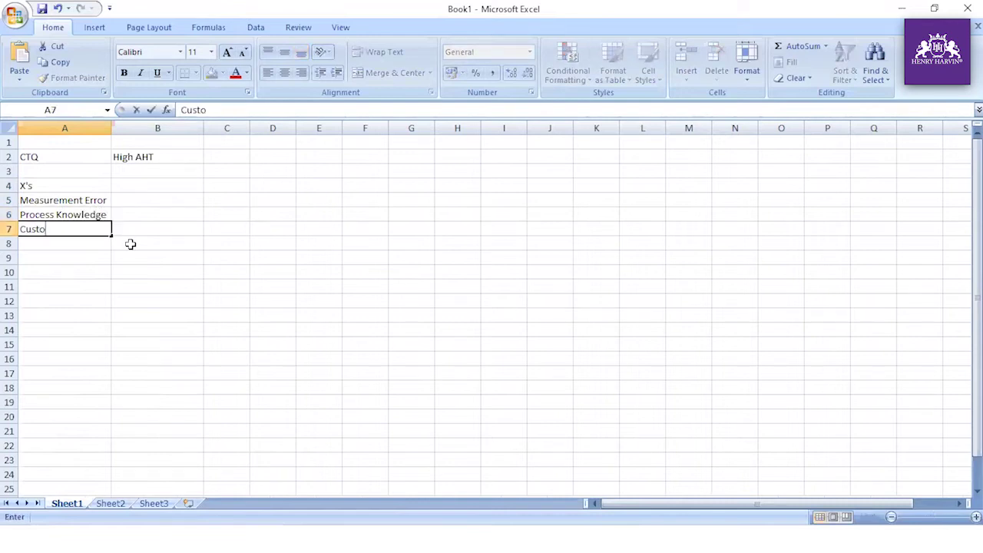
type("mer expec")
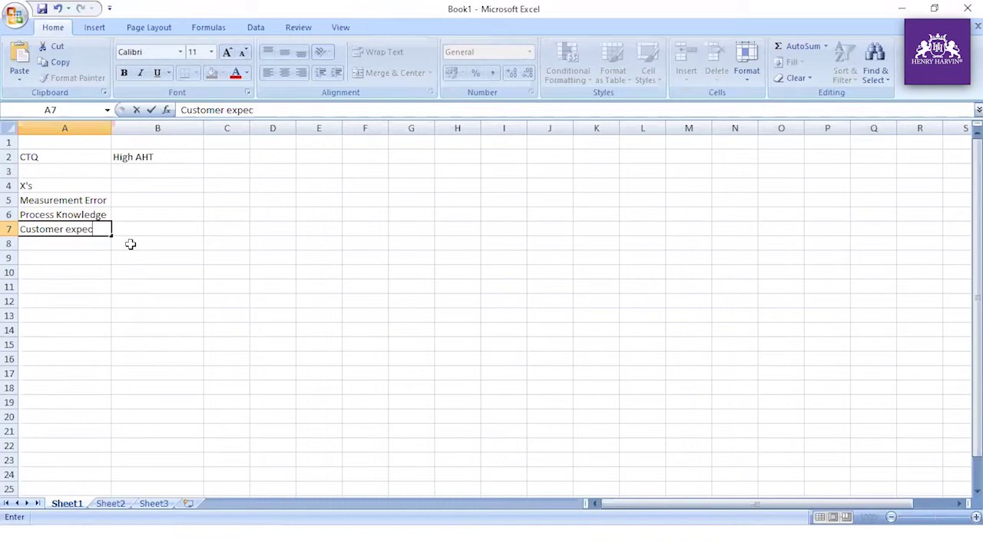
key("Up")
Extend the CTQ value in B2 to "High AHT - 200 seconds" and fit column B to the text
key("Up")
key("Up")
key("Up")
key("Up")
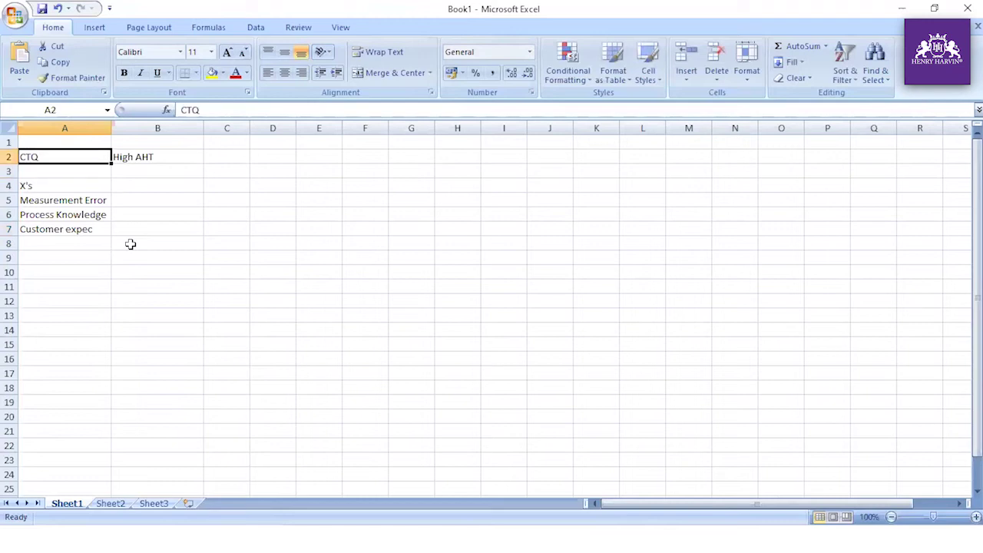
key("Right")
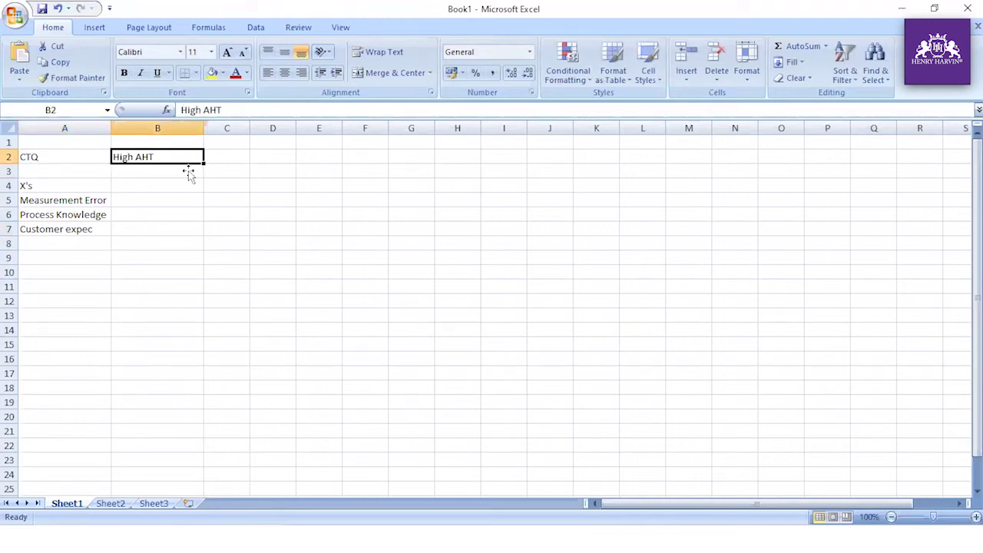
left_click(277, 112)
type("- 2")
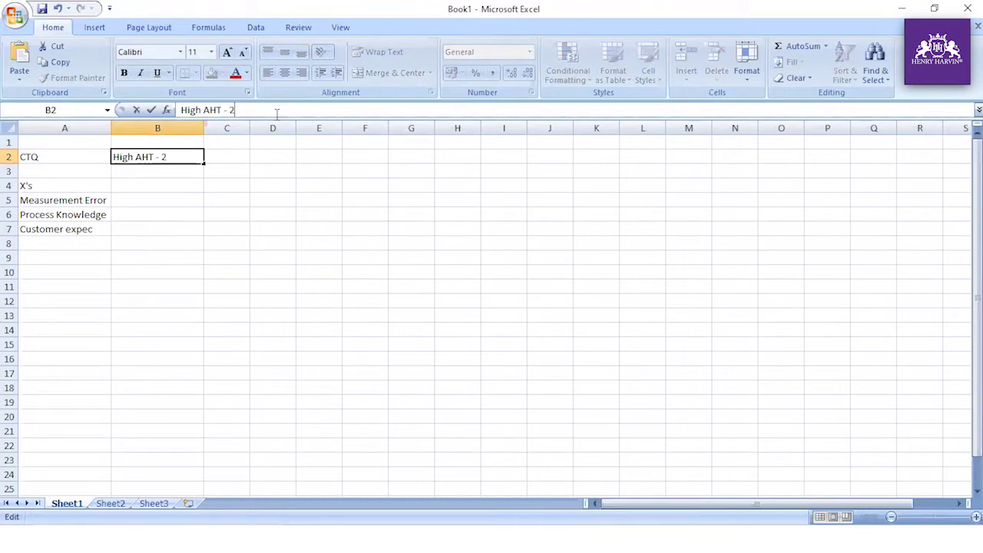
type("00 seconds")
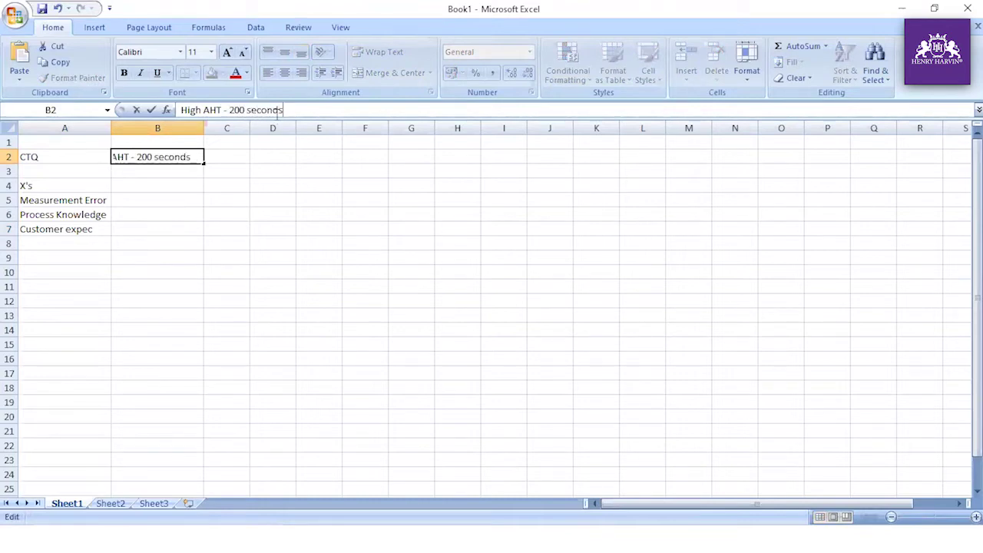
key("Return")
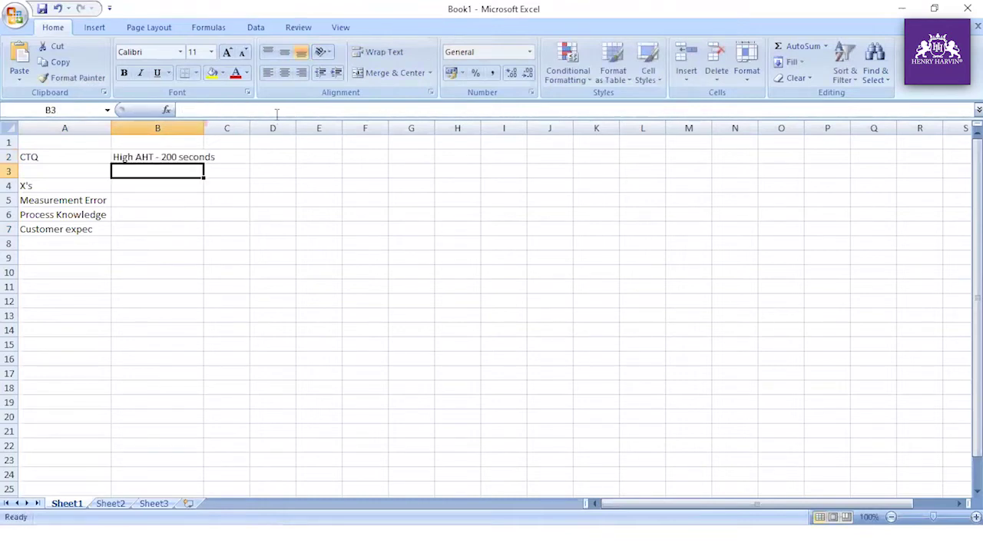
double_click(205, 129)
left_click(175, 156)
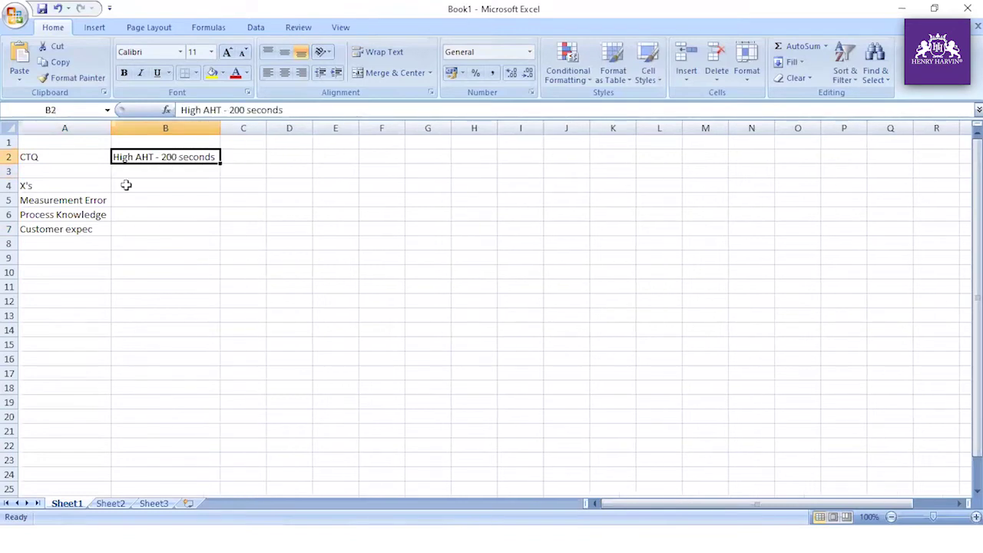
Replace the entry in cell A7 with "Unavailability of resources"
left_click(75, 231)
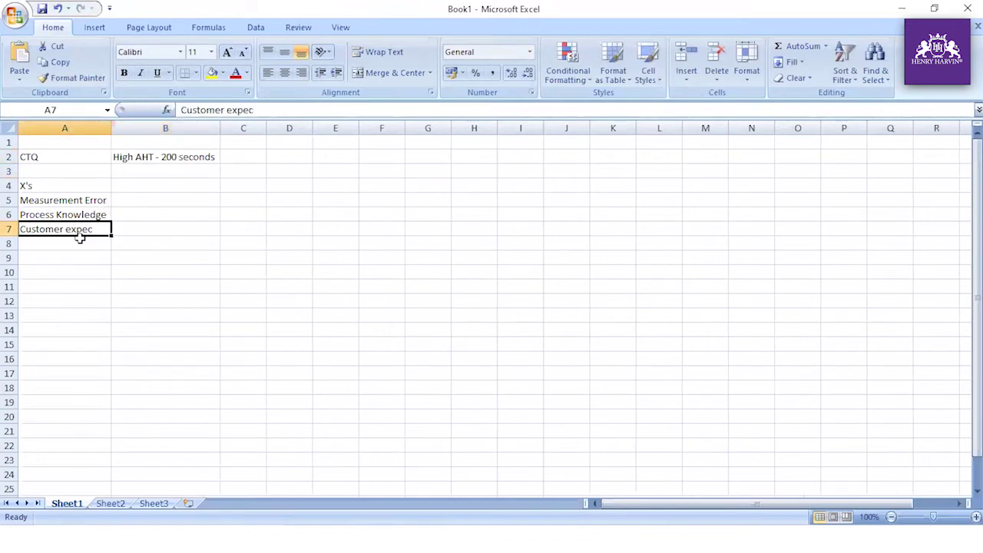
key("Up")
key("Down")
type("Unavailability of reso")
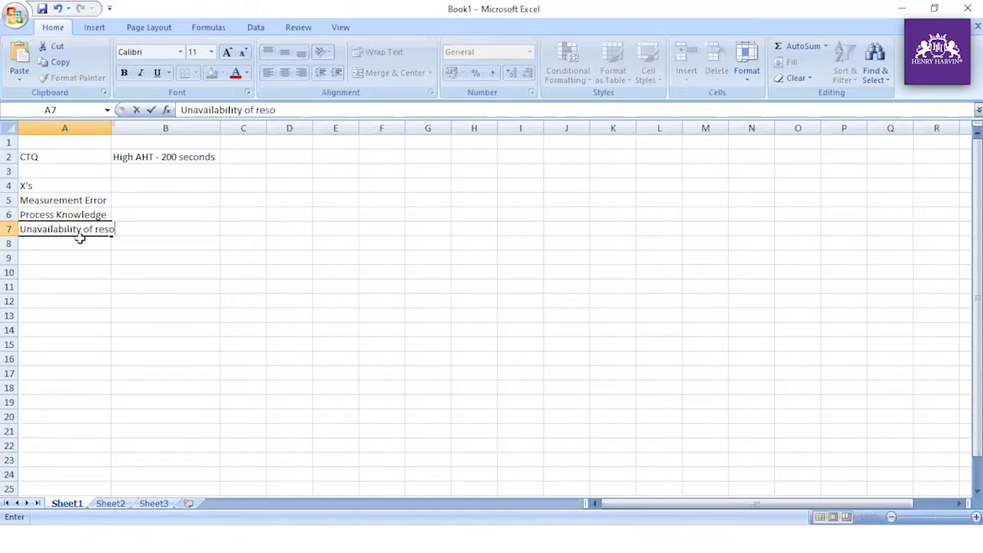
type("urces")
key("Return")
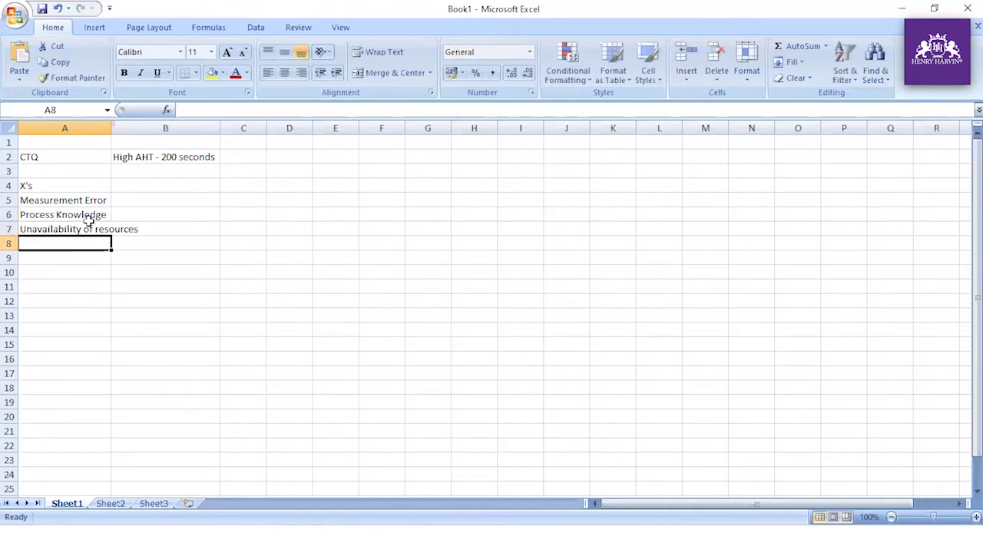
Fit column A to its longest entry and enter "New Joiners" in cell A8
double_click(111, 128)
type("N")
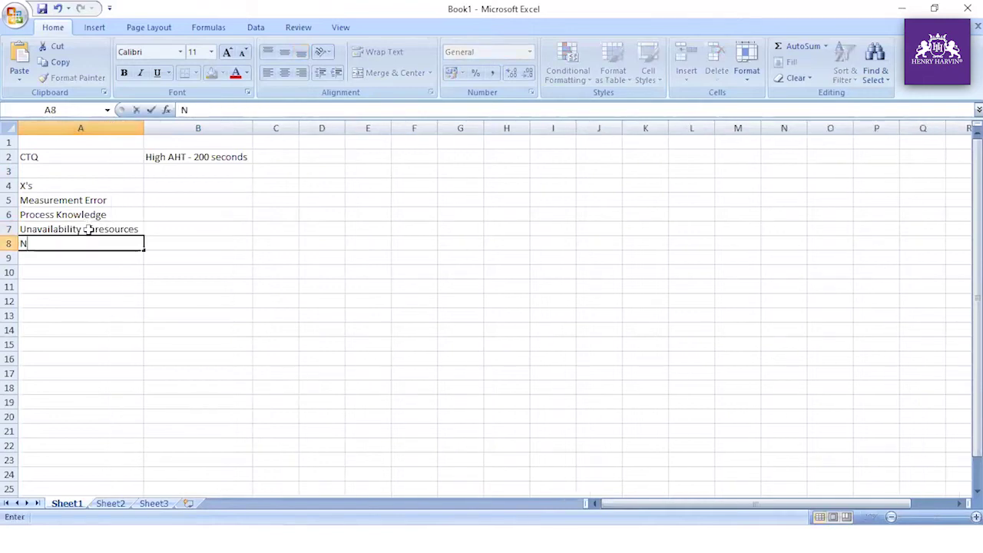
type("ew Joiners")
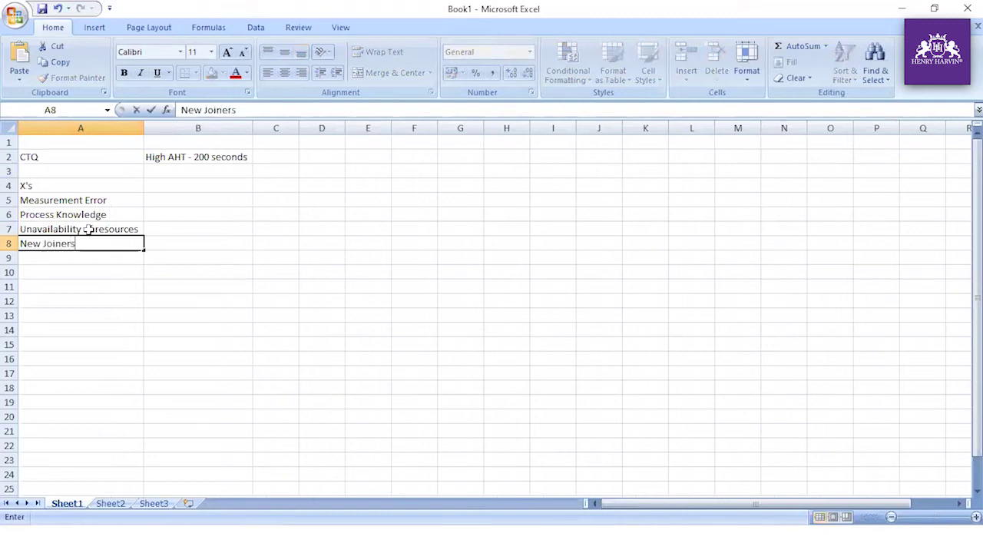
key("Return")
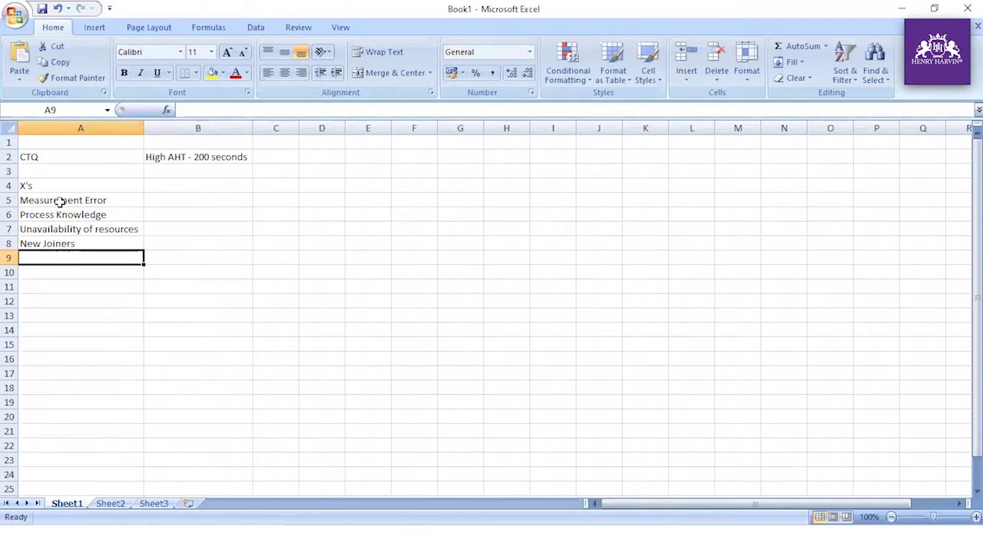
Enter "System Issue" in cell A9 as another factor in the X's list
type("Ca")
key("BackSpace")
key("BackSpace")
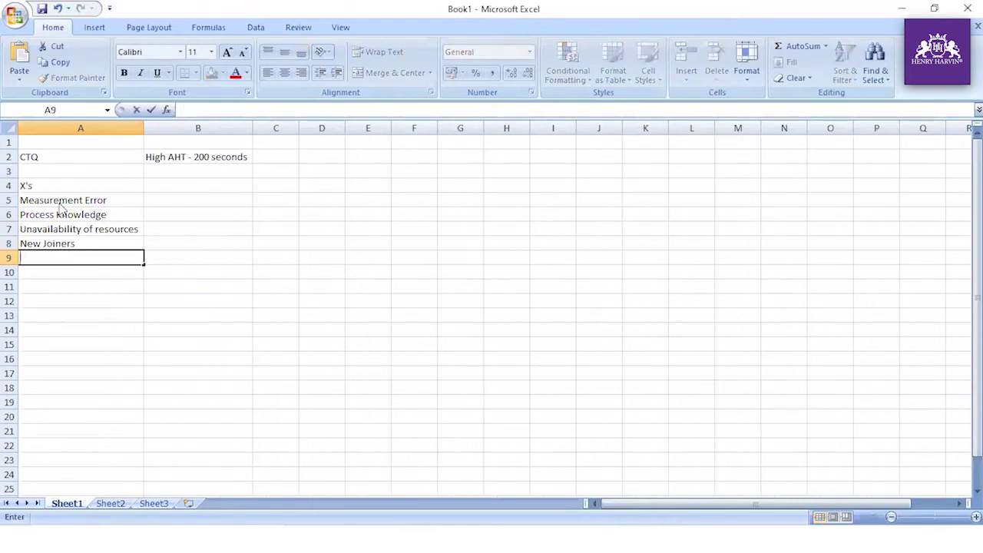
type("System ")
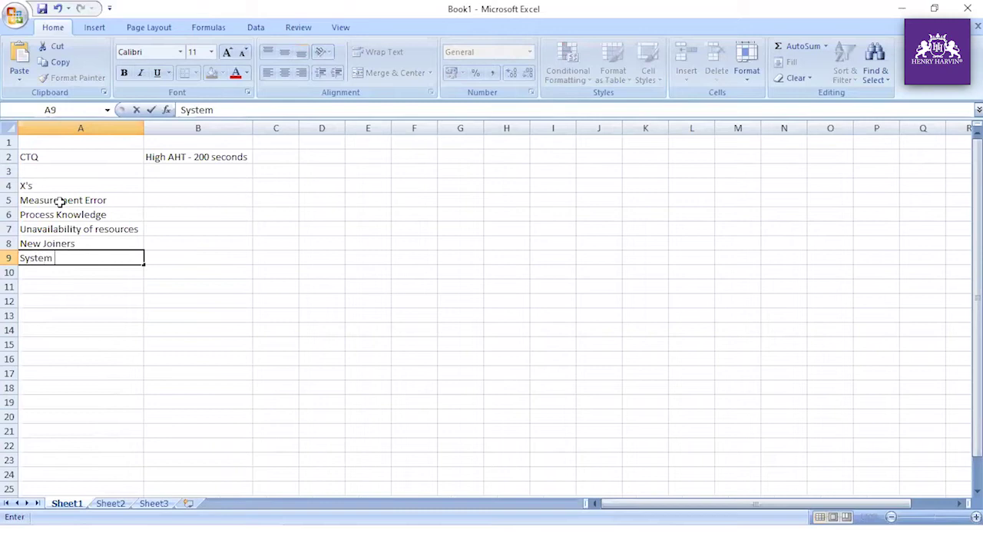
type("Issue")
key("Return")
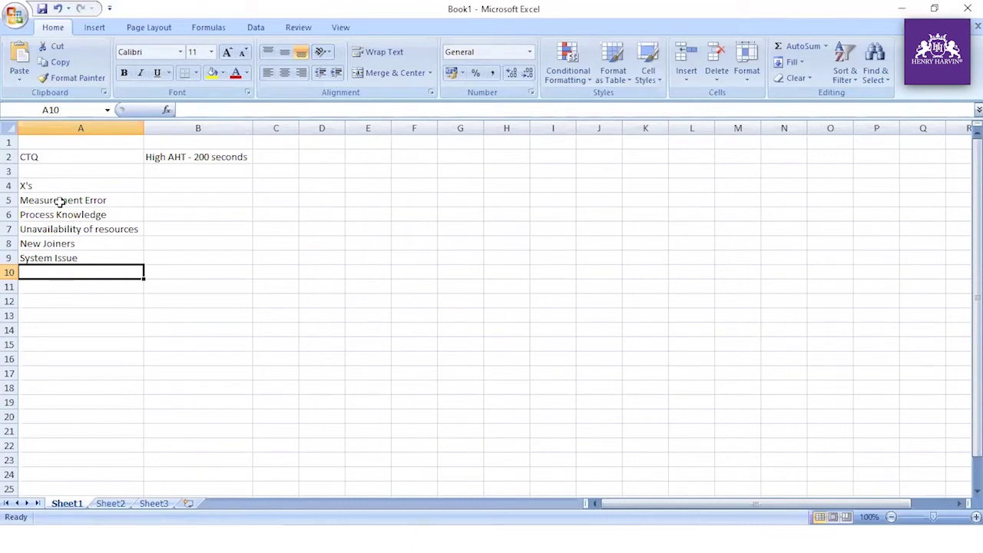
Enter "List of known issue/ready recokner of issues not available" in cell A10 as the next X
type("14")
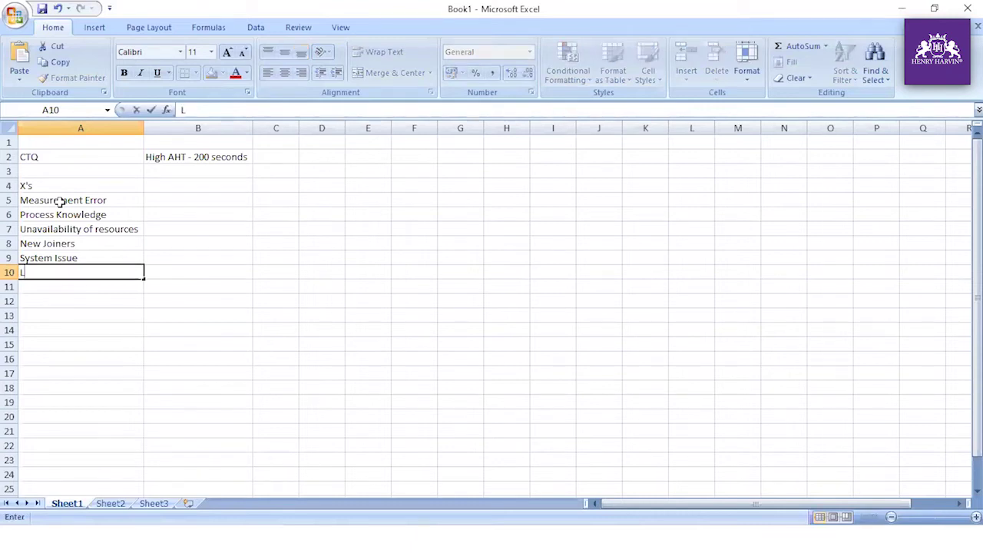
key("BackSpace")
key("BackSpace")
type("List of known issue")
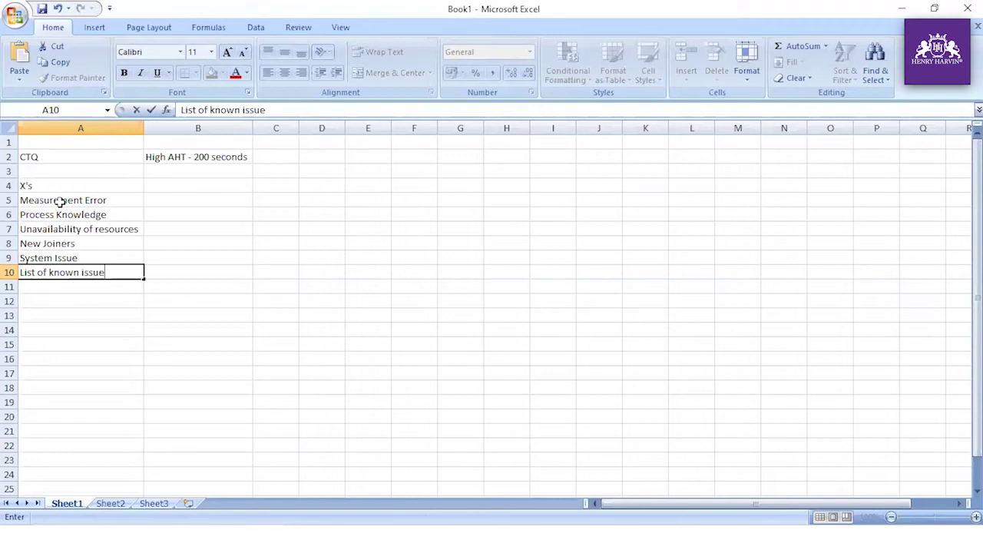
type("/ready re")
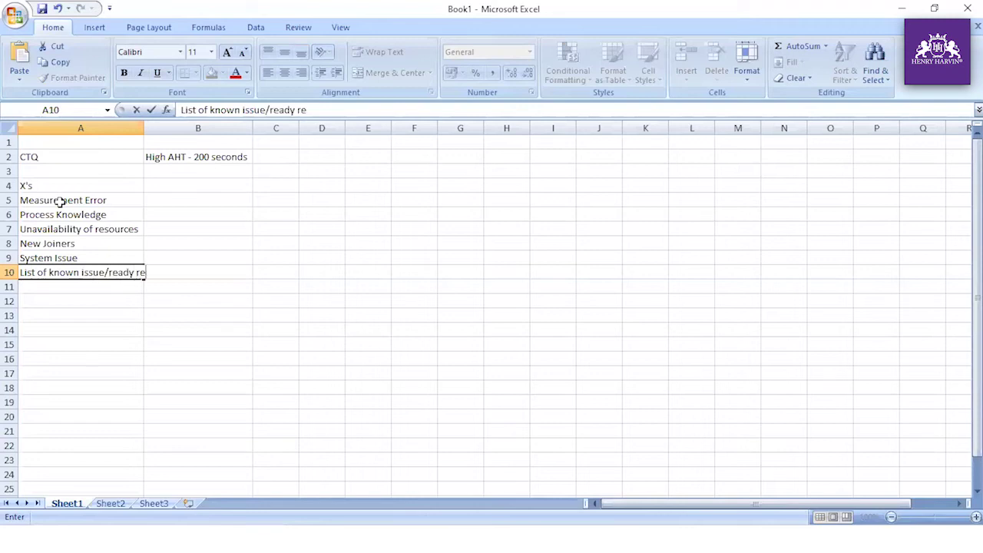
type("cokner of issu")
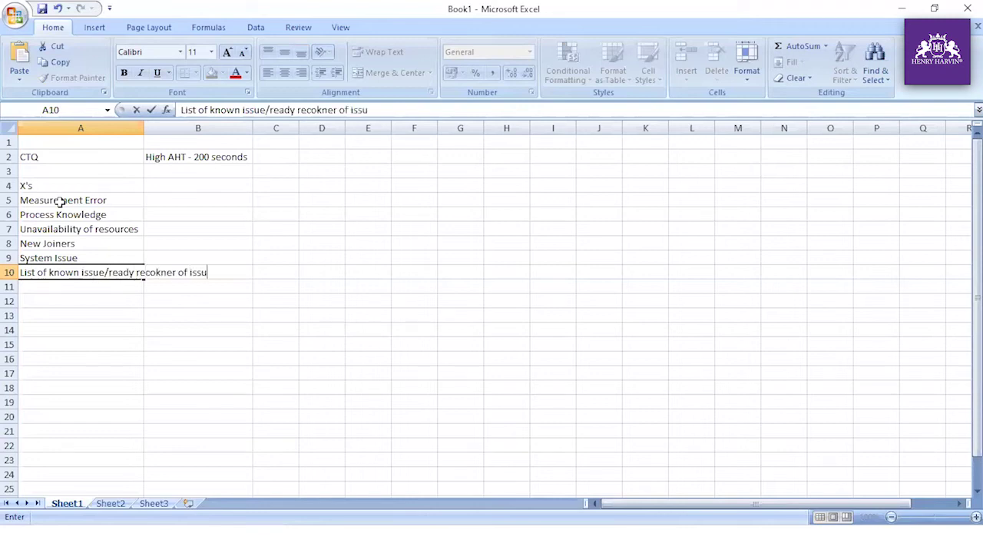
type("es not avai")
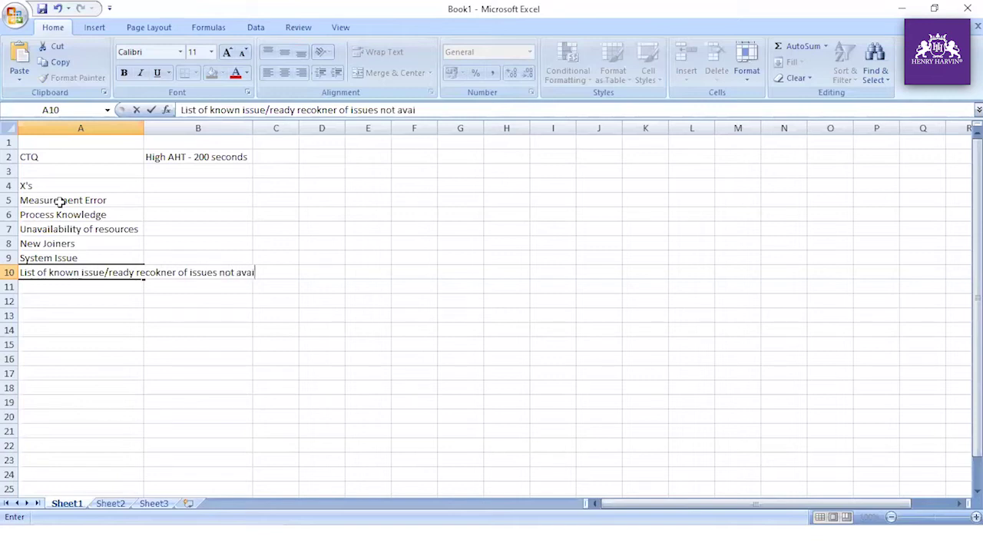
type("lable")
key("Return")
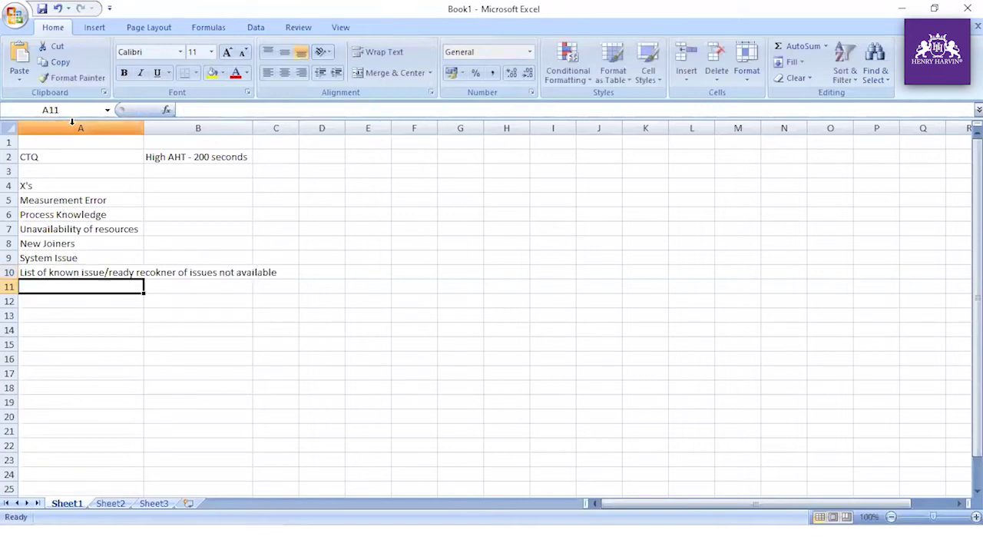
Widen column A to fit its longest entry, the one in cell A10
left_click(139, 128)
double_click(144, 127)
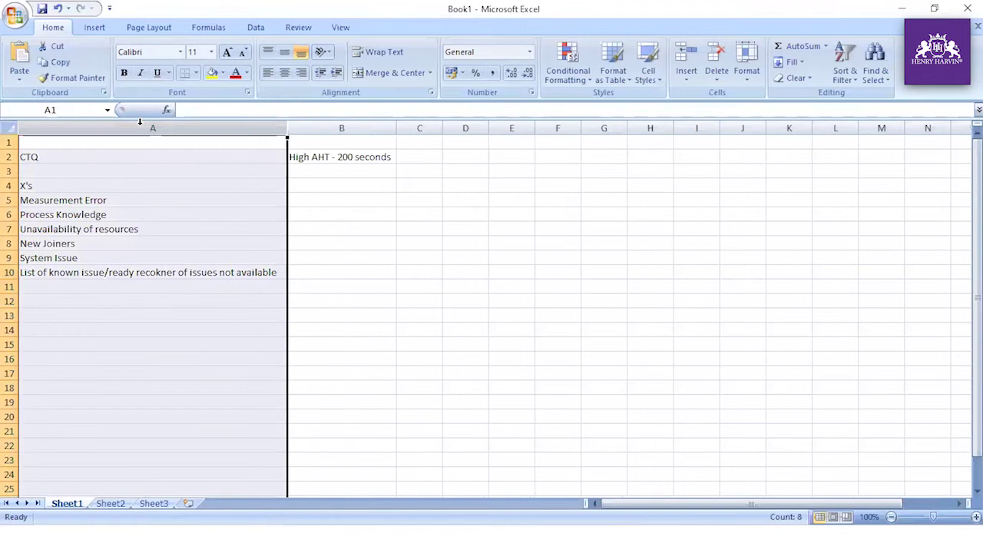
left_click(131, 272)
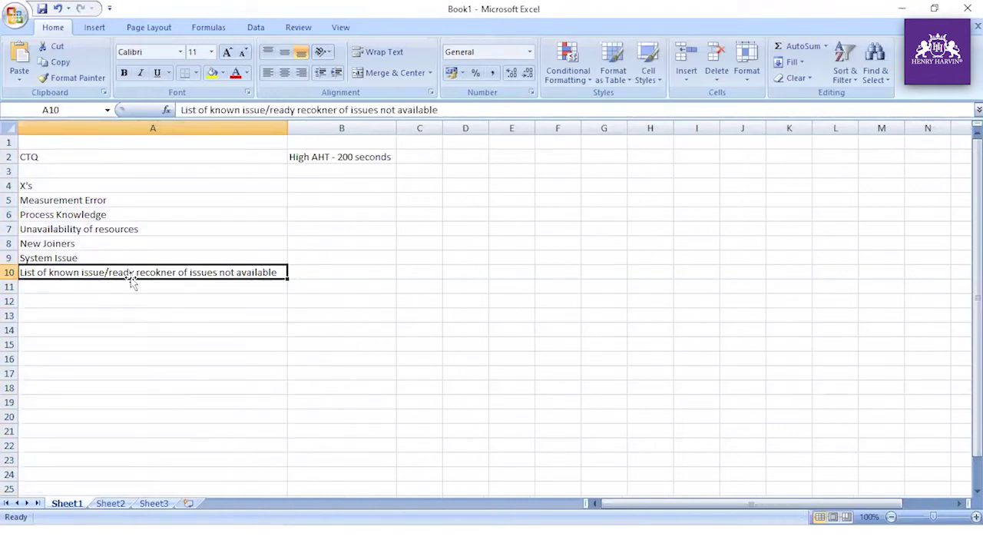
Enter "Standard Operating procedure not available" in cell A11 of the X's list
key("Down")
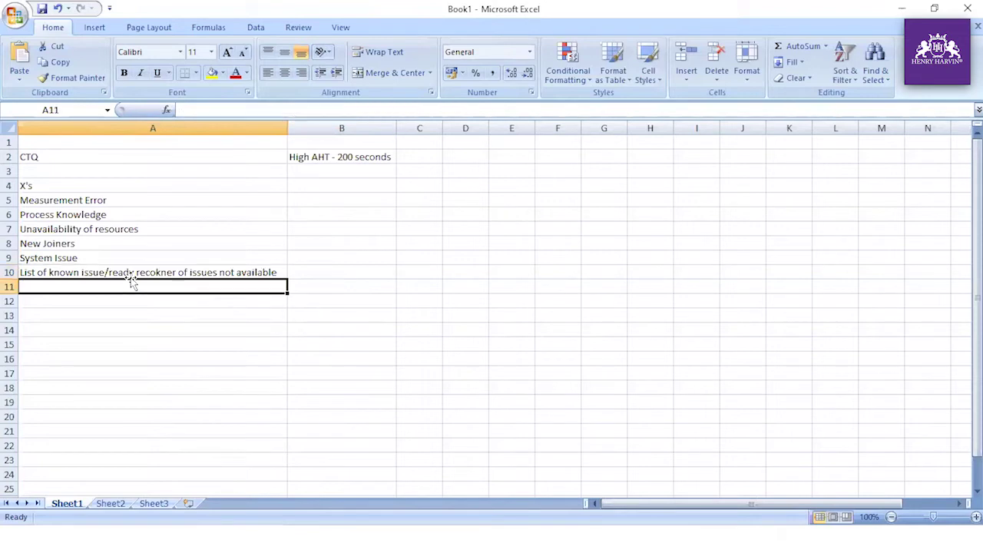
type("Standar")
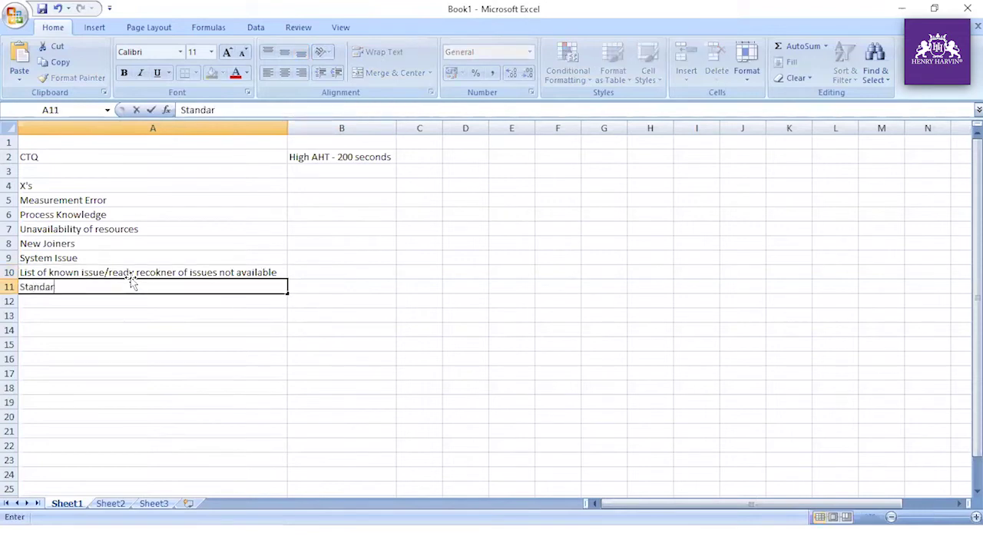
type("d Operating ")
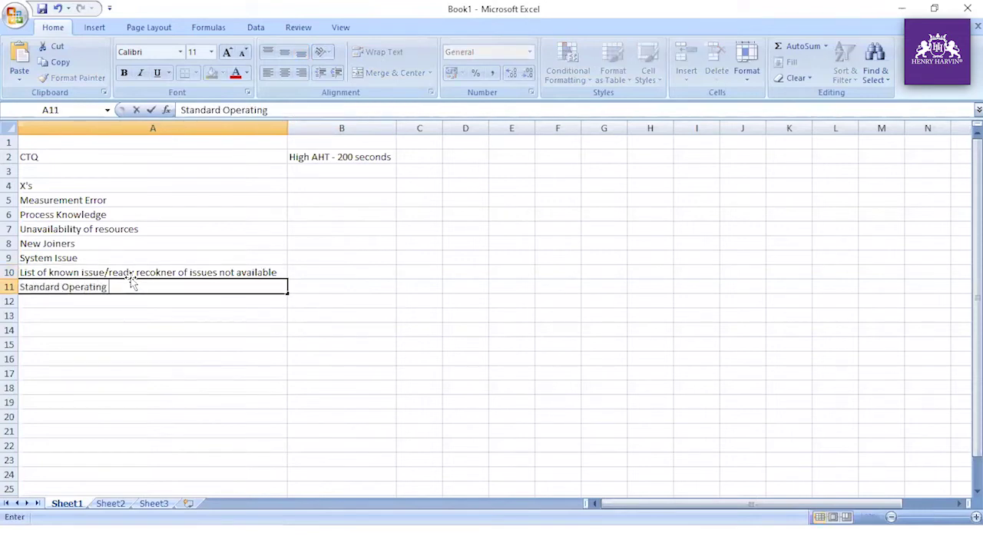
type("procedure not")
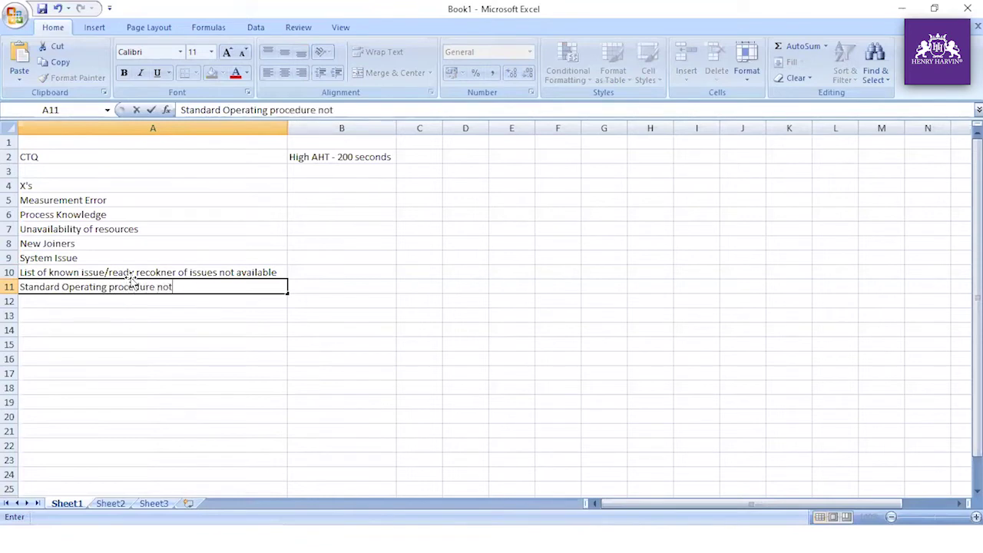
type(" available")
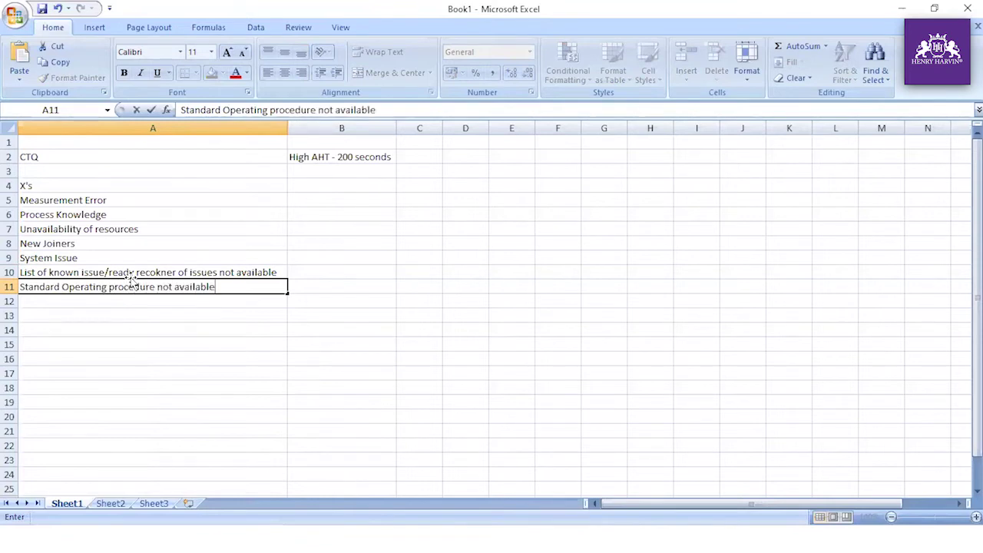
key("Return")
Enter "Training effectinvess" in cell A12 as another potential cause
type("Training")
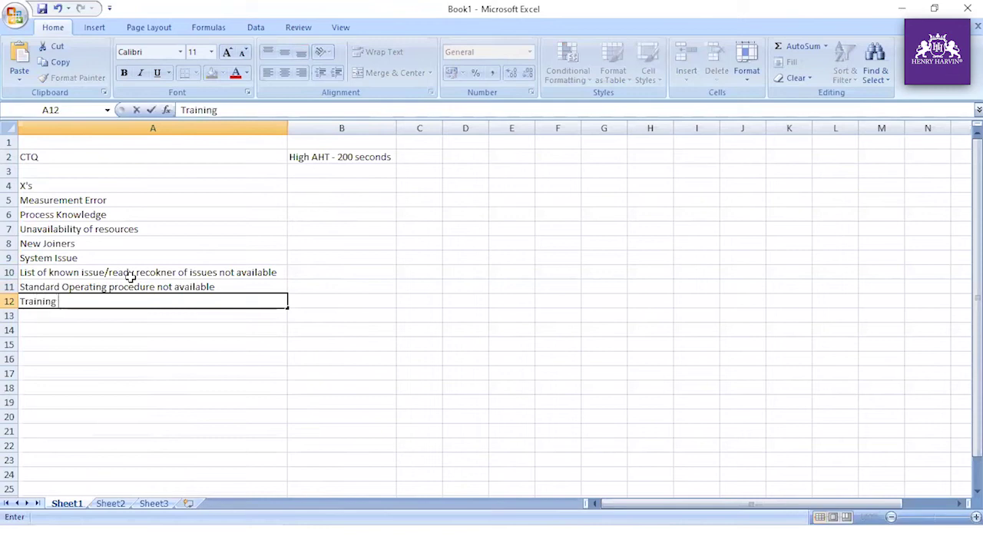
type(" Issue")
key("BackSpace")
key("BackSpace")
key("BackSpace")
key("BackSpace")
key("BackSpace")
key("BackSpace")
key("BackSpace")
type("g effectinvess")
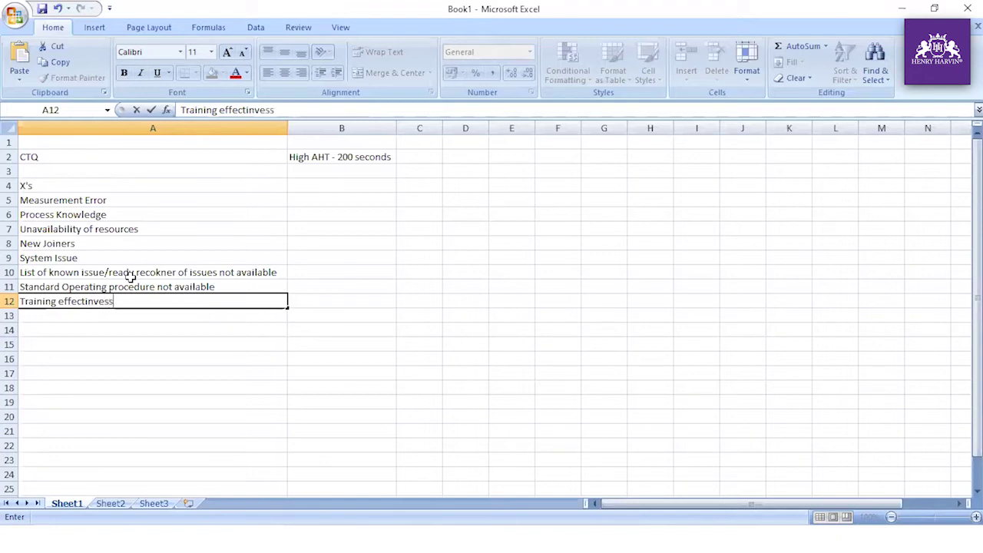
key("Return")
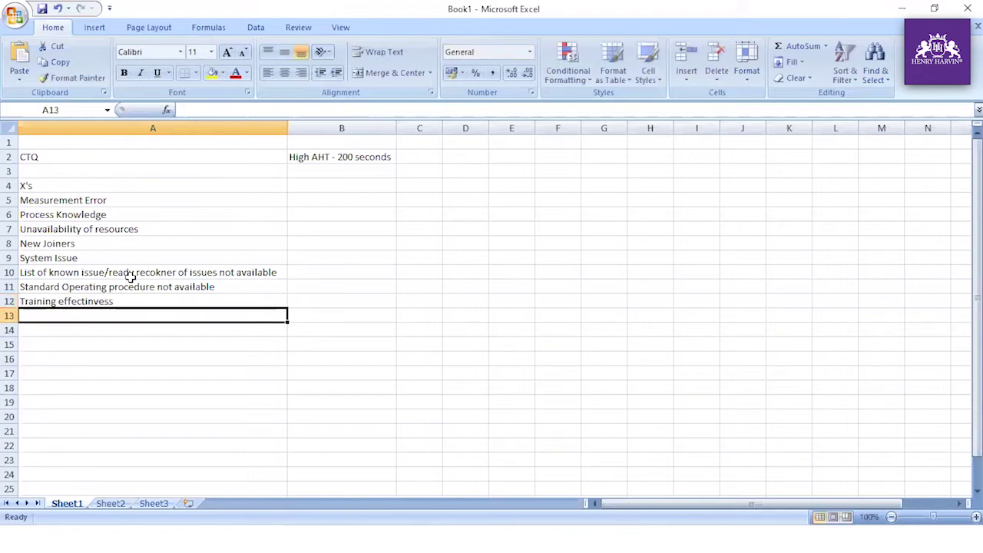
Add "High Attrition" to the X's list in cell A13
type("High At")
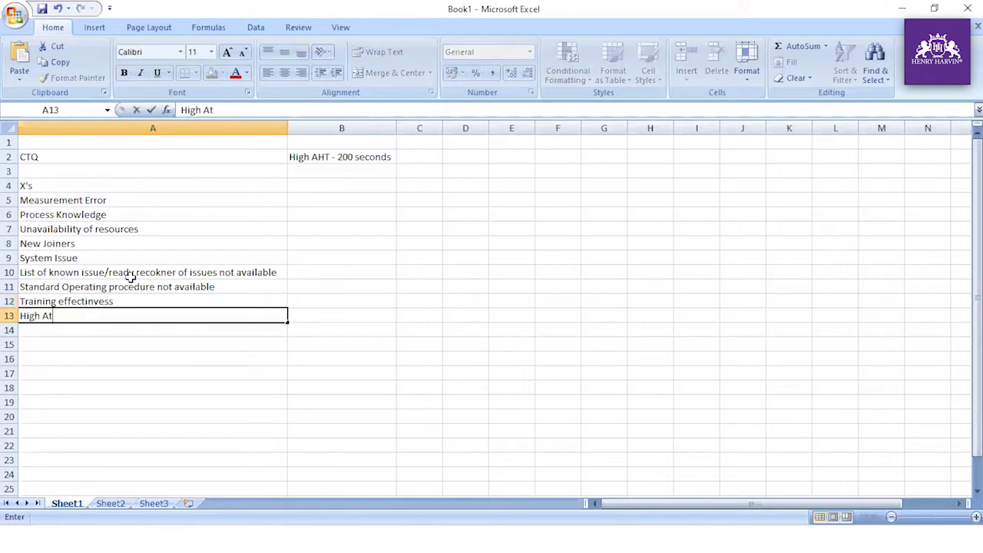
type("trition")
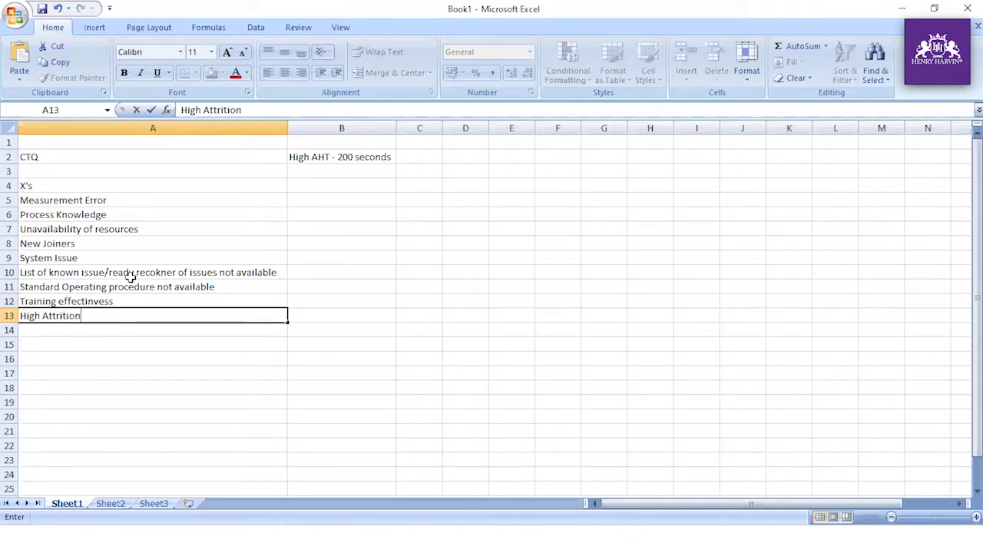
key("Return")
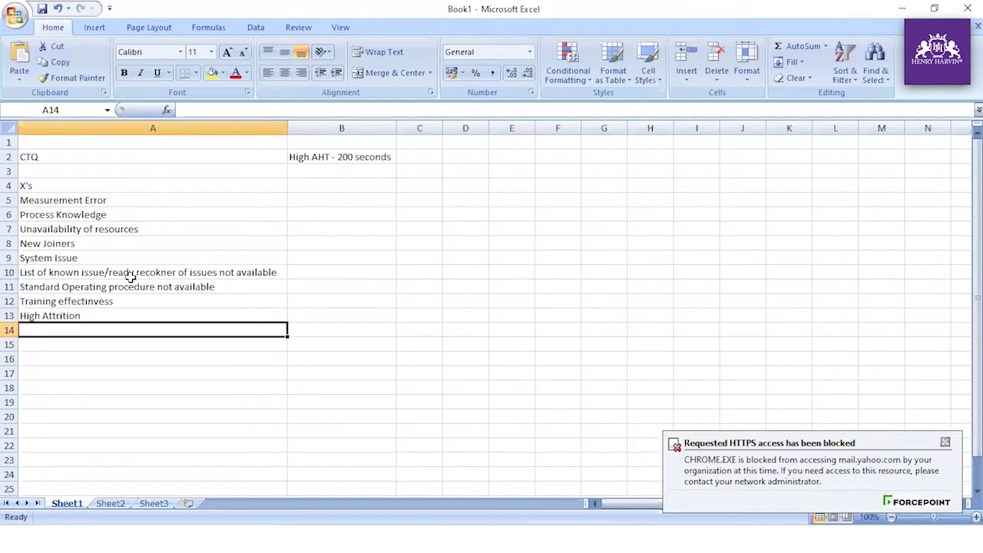
Enter "Multitasking - Take Calls and work on different applications" in cell A14 of the X's list
type("Multiaski")
key("BackSpace")
key("BackSpace")
key("BackSpace")
key("BackSpace")
type("tasking - ")
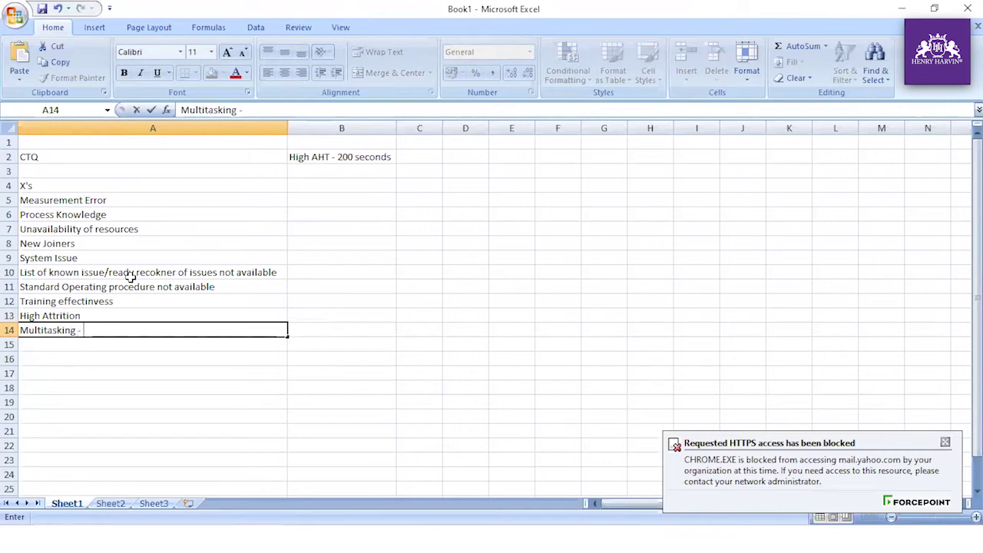
type("Take Calls and")
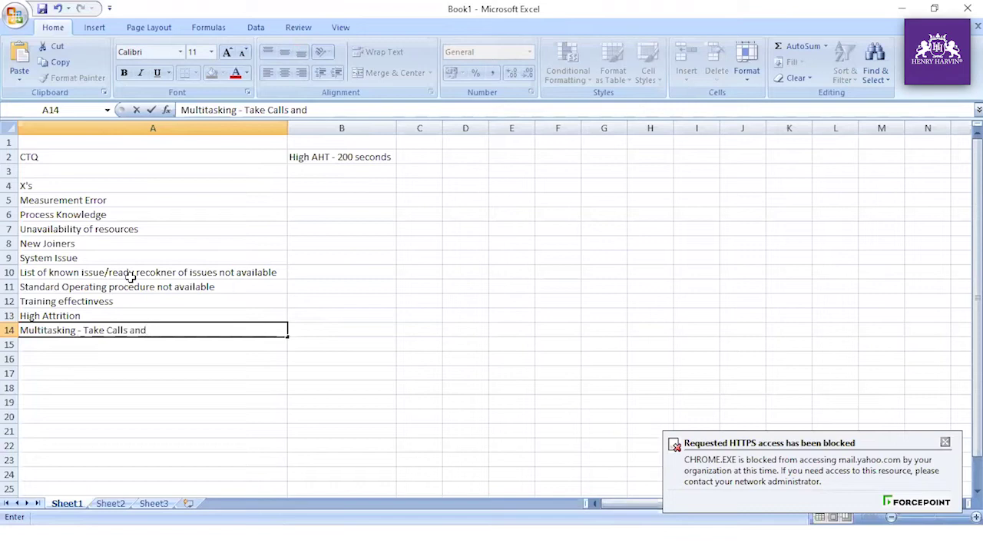
type(" work on dif")
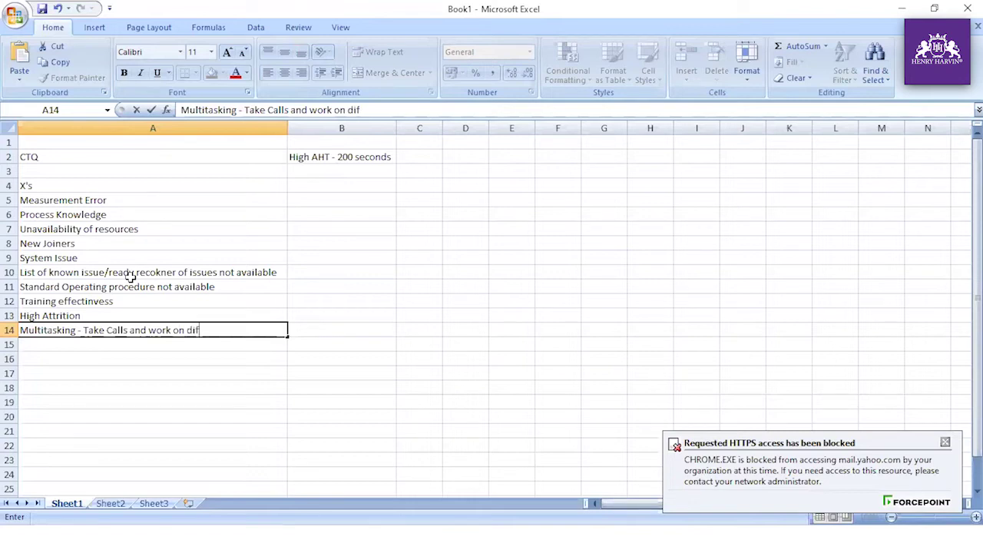
type("ferent applications")
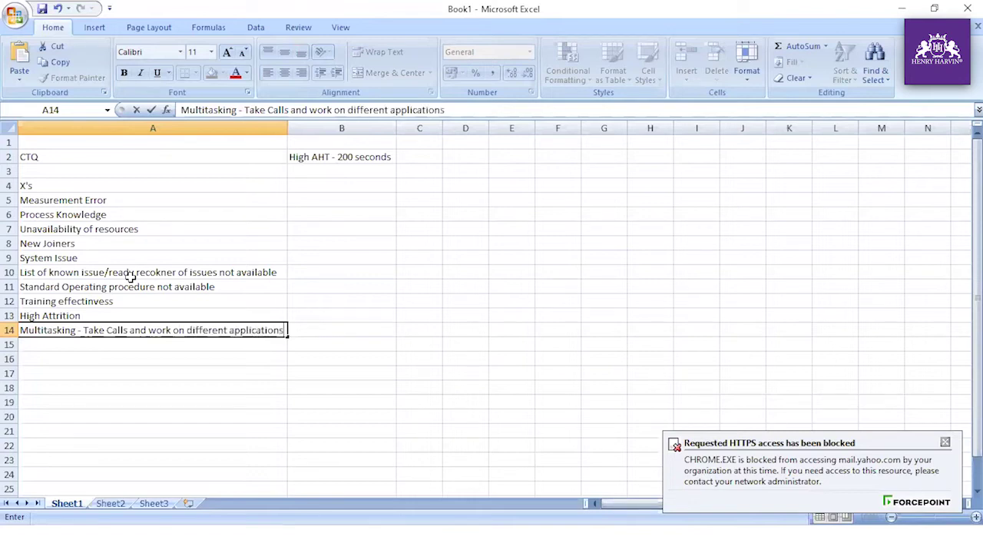
key("Return")
Enter "Complexity - High, Medium and Low" in cell A15 as a further cause
type("Comp")
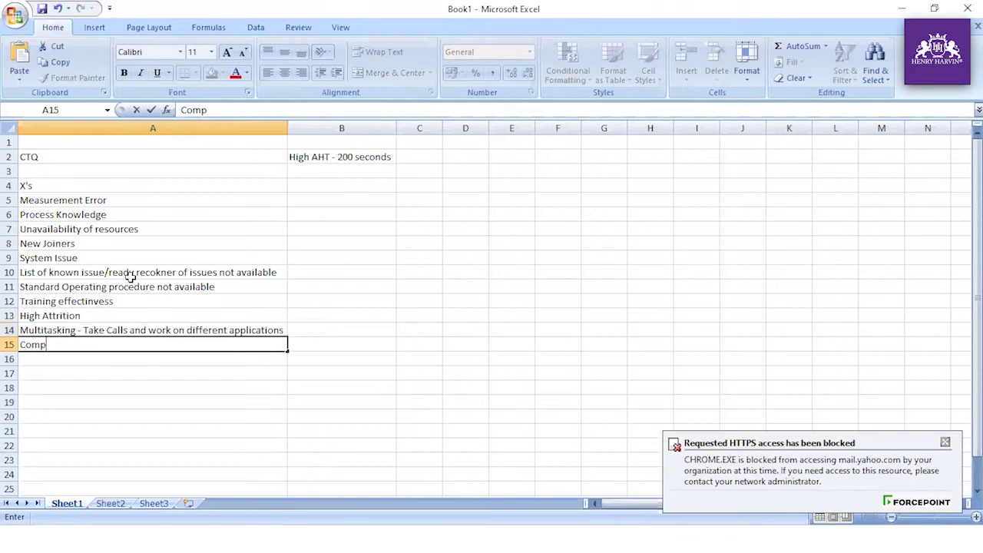
type("lexity - High, M")
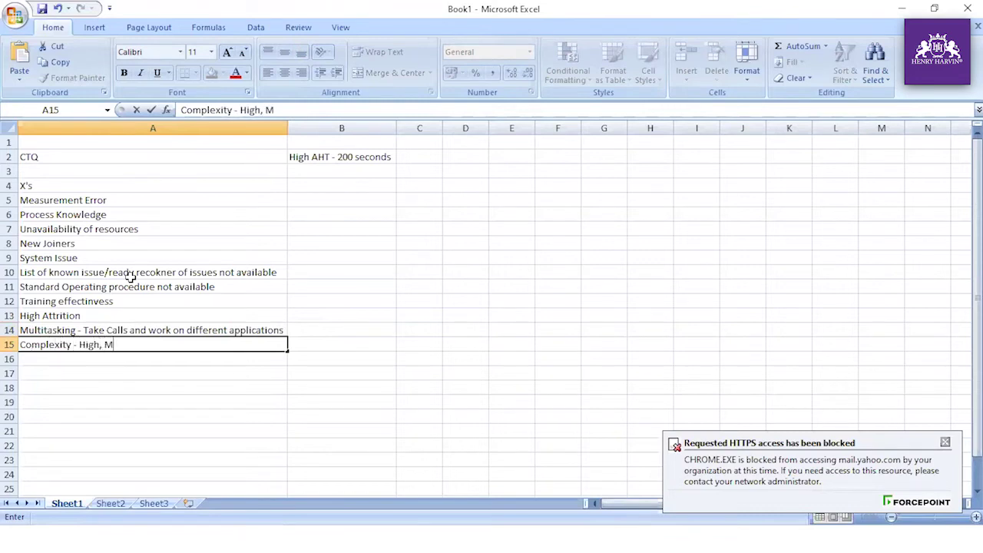
type("edium and Low")
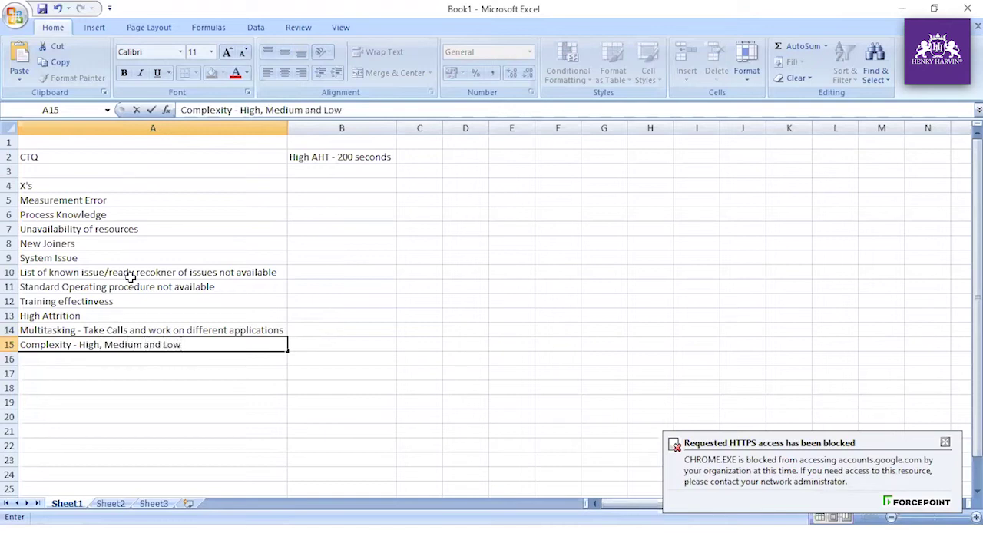
key("Return")
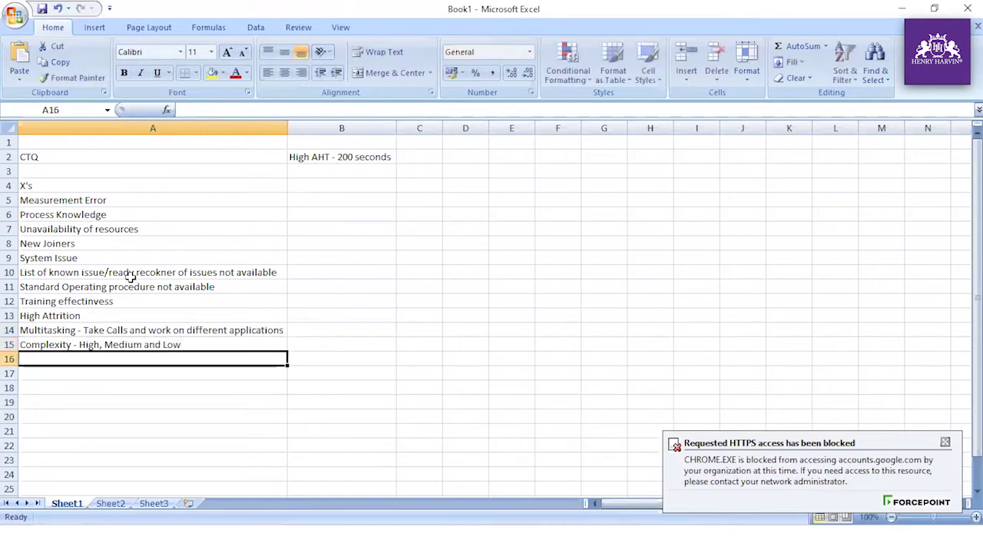
Select all the listed X's in A5:A15 for review and dismiss the blocked-access notification
key("Up")
key("Up")
key("Up")
key("Up")
key("Up")
key("Up")
key("Up")
key("Up")
key("Up")
key("Up")
key("Up")
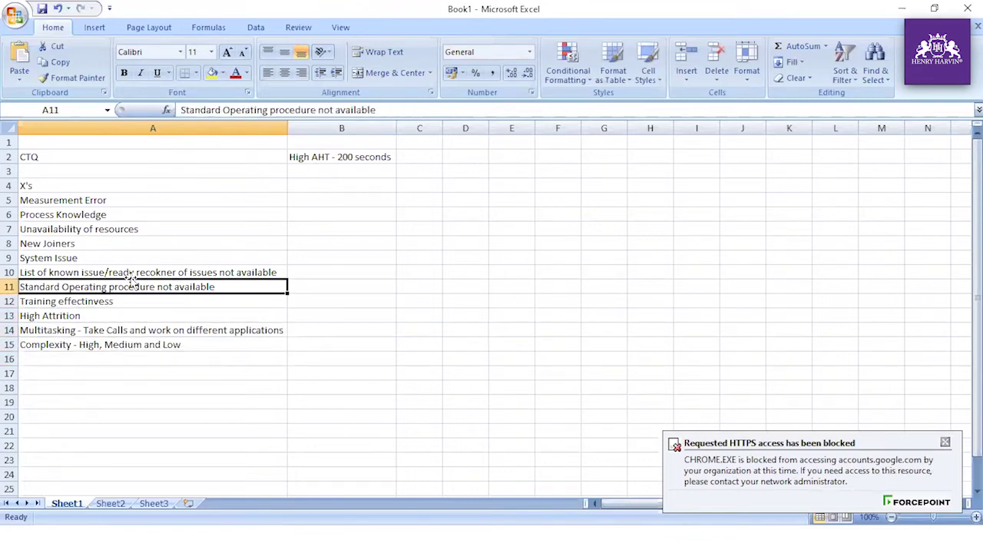
key("ctrl+shift+Down")
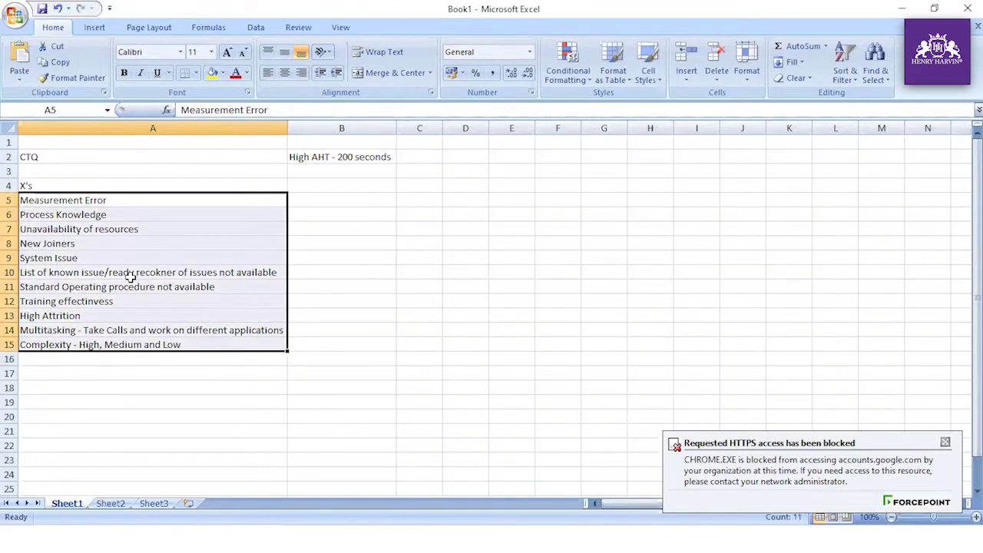
left_click(944, 442)
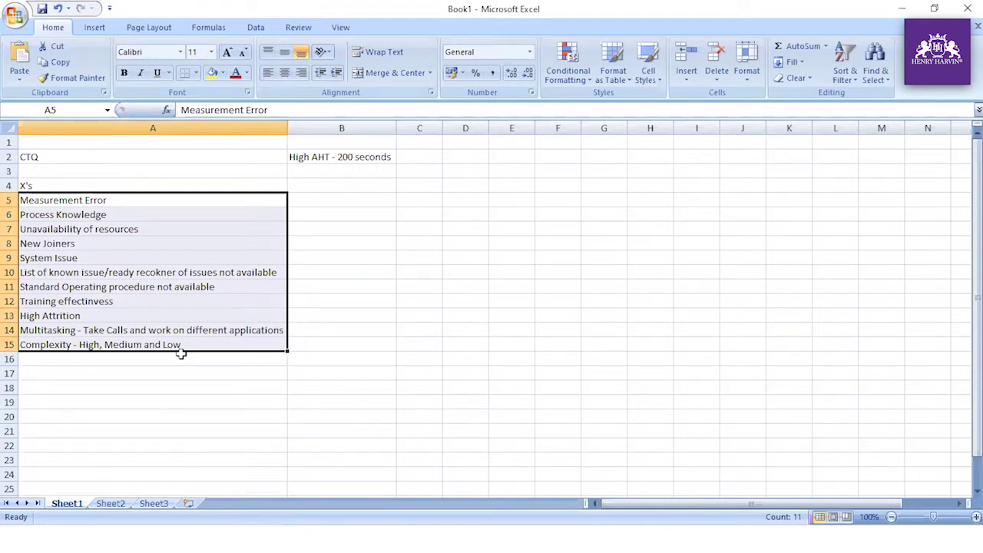
Enter "Understood the issue in detail" in cell A16 at the end of the X's list
left_click(136, 361)
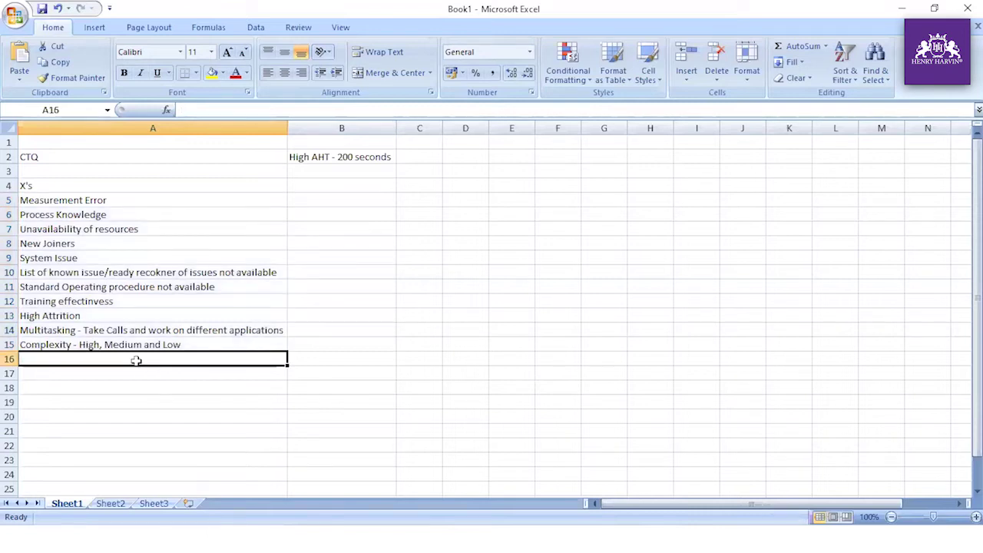
type("Under")
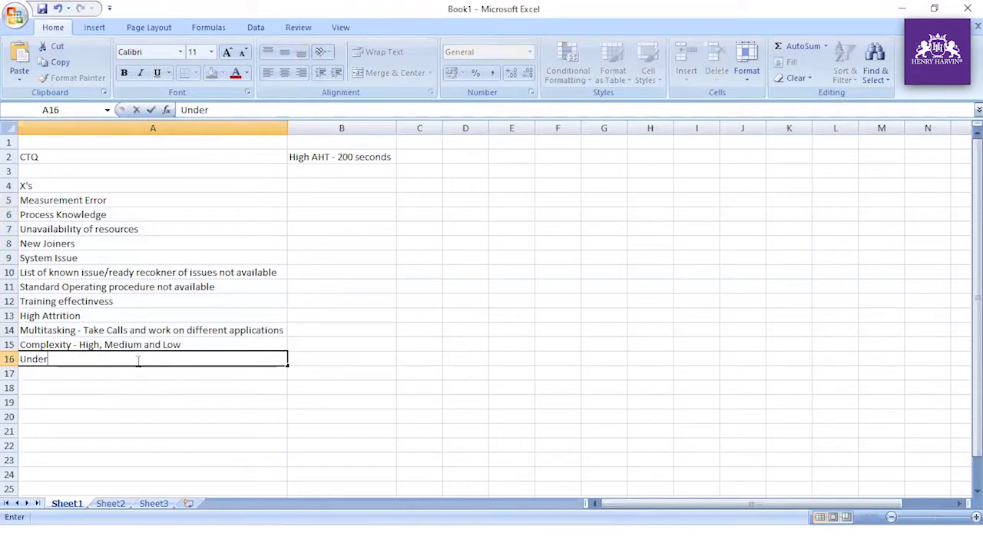
type("stood theirou")
key("BackSpace")
key("BackSpace")
key("BackSpace")
key("BackSpace")
type("issue i")
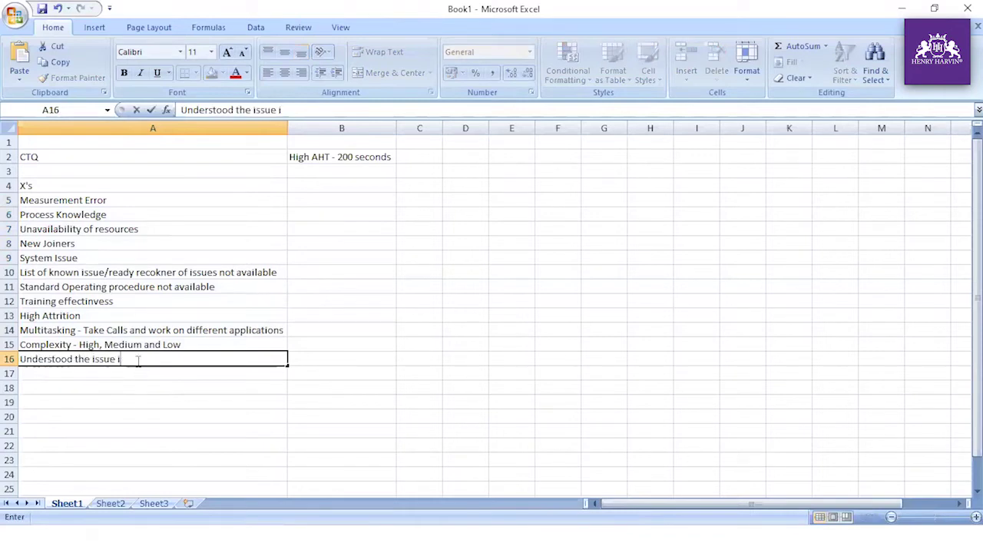
type("n detail")
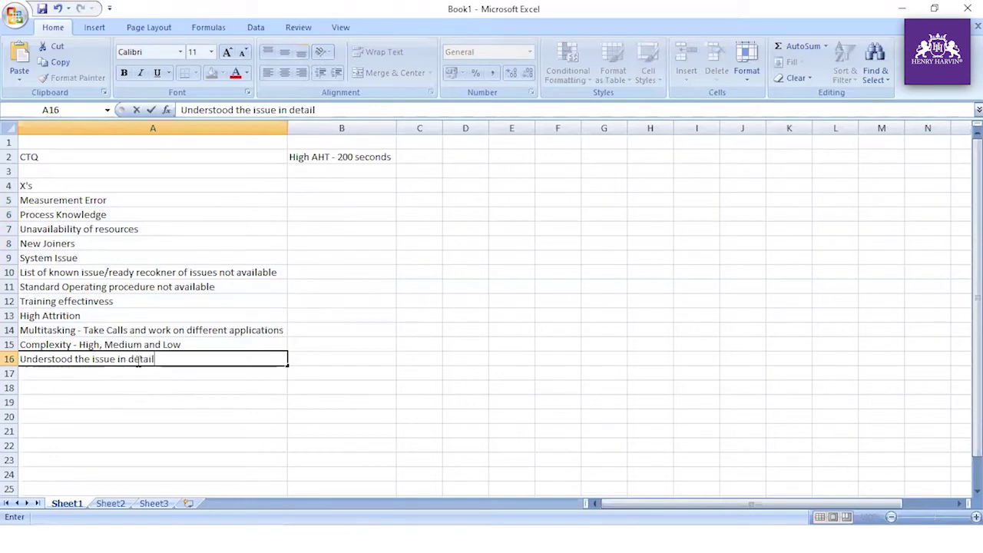
key("Return")
Review the entries in the X's list from its end back up to Process Knowledge in A6
key("Up")
key("Up")
key("Up")
key("Up")
key("Up")
key("Up")
key("Up")
key("Up")
key("Up")
key("Up")
key("Up")
key("Up")
key("Down")
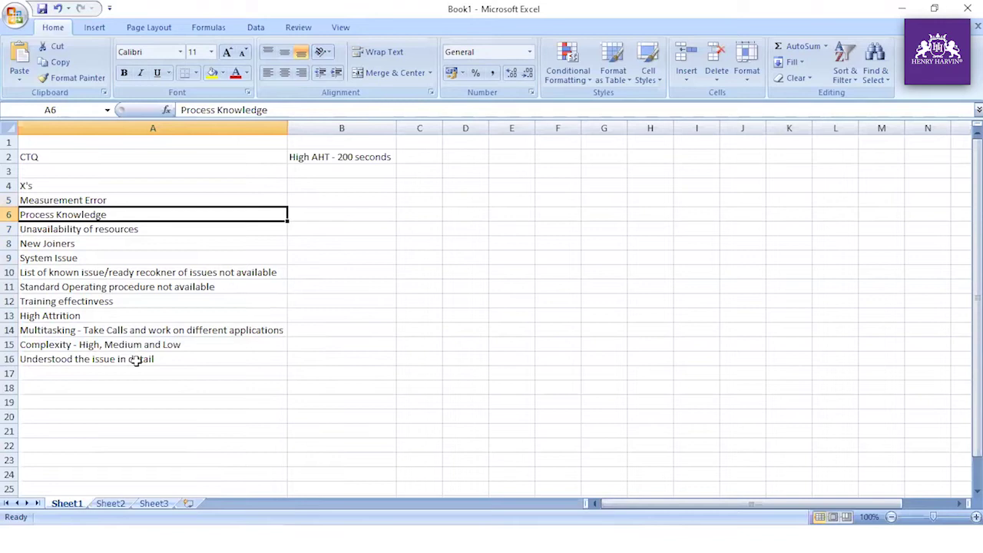
Enter "Lack of accoutability of users/agents while performign the task" in cell A17 as a further cause
key("Down")
key("Down")
key("Down")
key("Down")
key("Down")
key("Down")
key("Down")
key("Down")
key("Down")
key("Down")
key("Down")
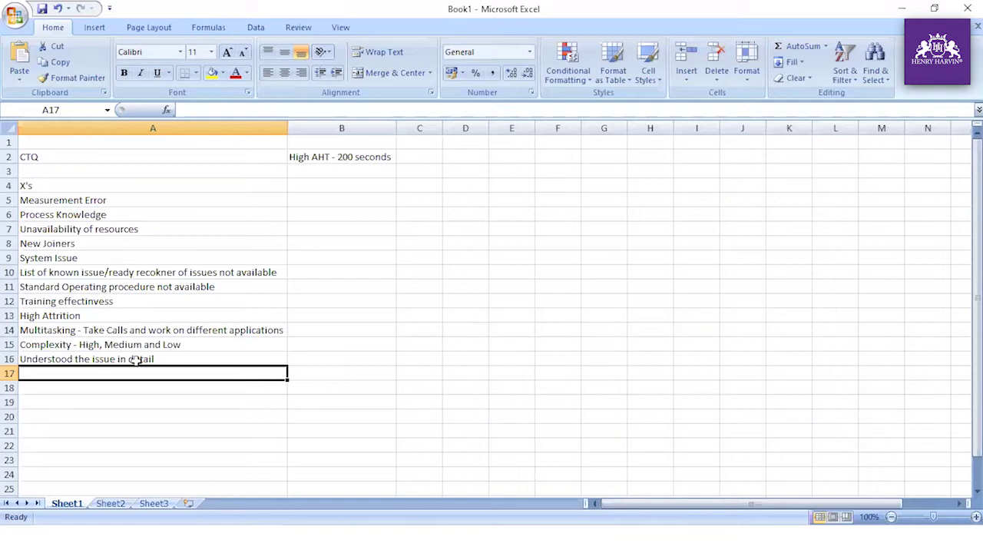
type("Lac")
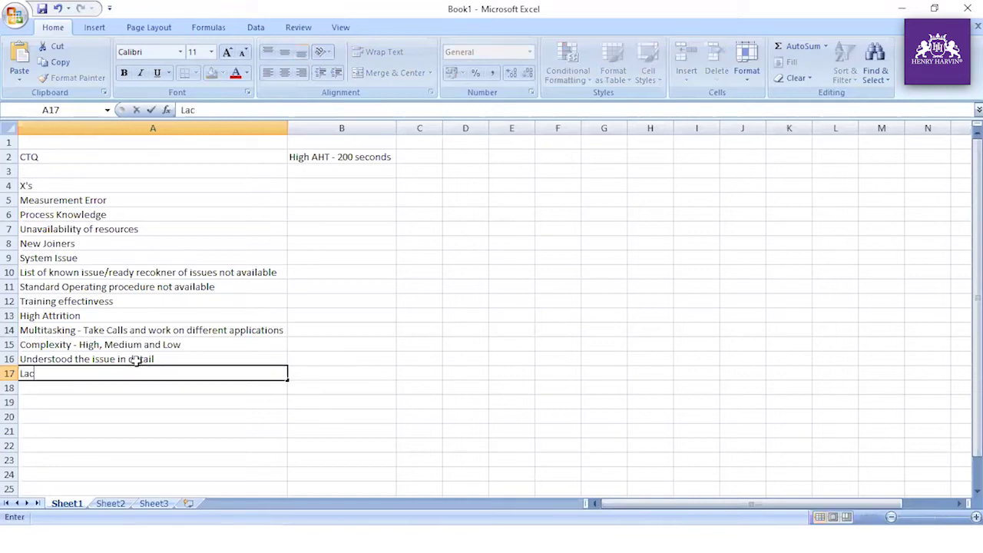
type("k of accouta")
type("bility")
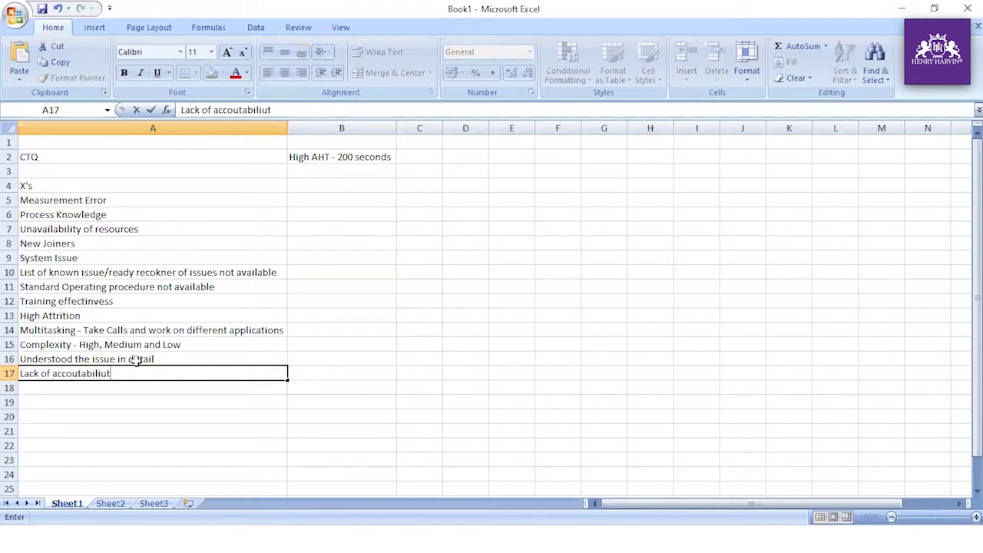
key("BackSpace")
key("BackSpace")
type("u")
key("BackSpace")
type("ty of users/agents while perf")
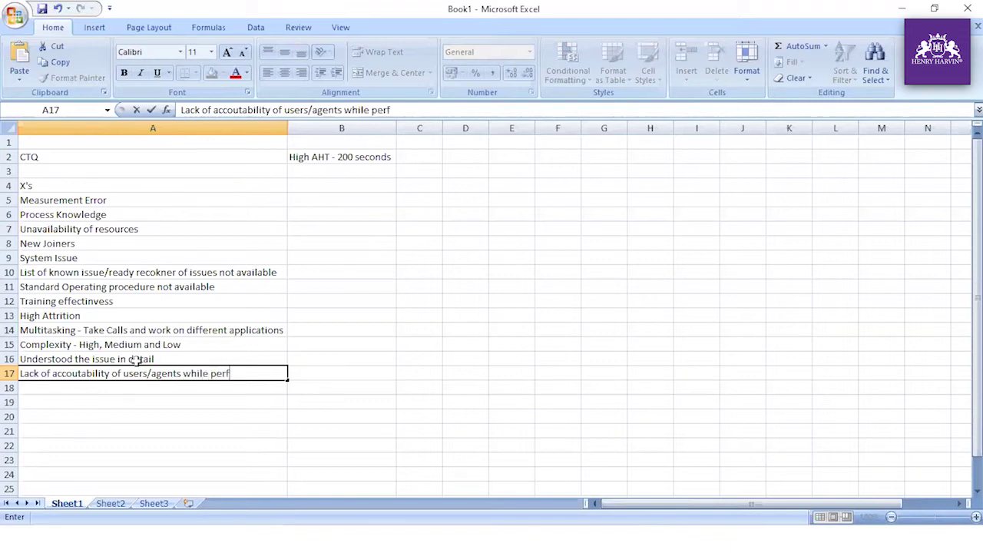
type("ormign t")
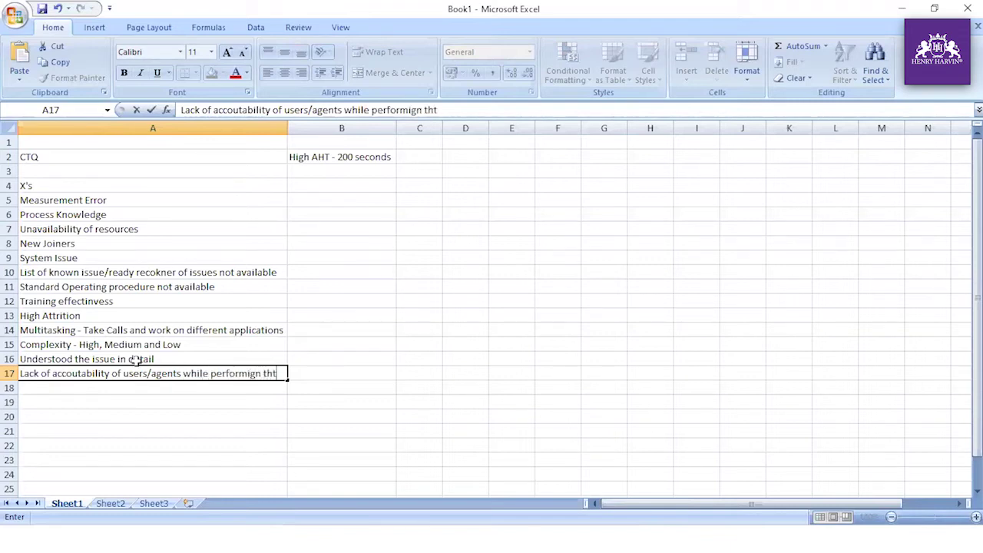
type("he task")
key("Return")
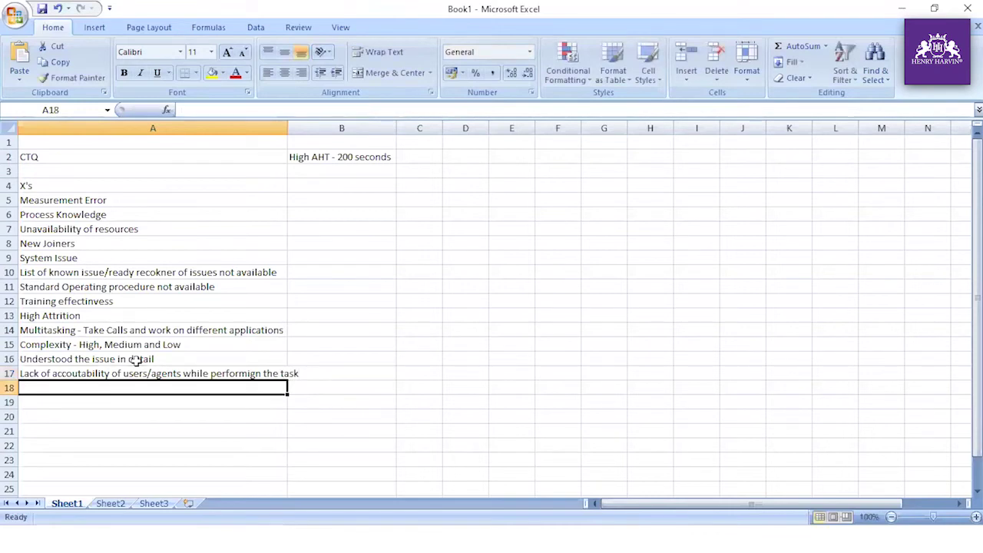
Enter "Quality Scores or Quality %" in cell A18 as the next cause in the X's list
type("Quality S")
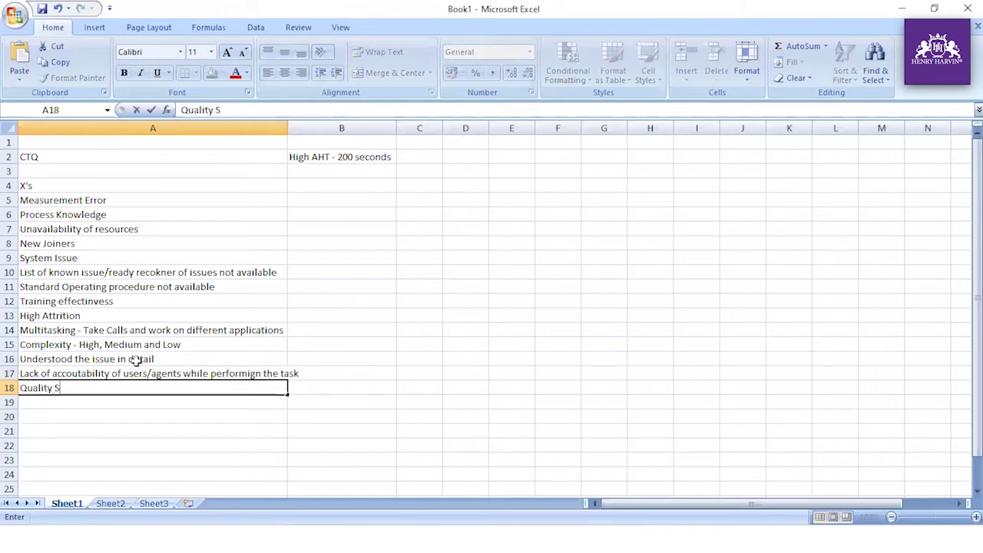
type("cores or Quality %")
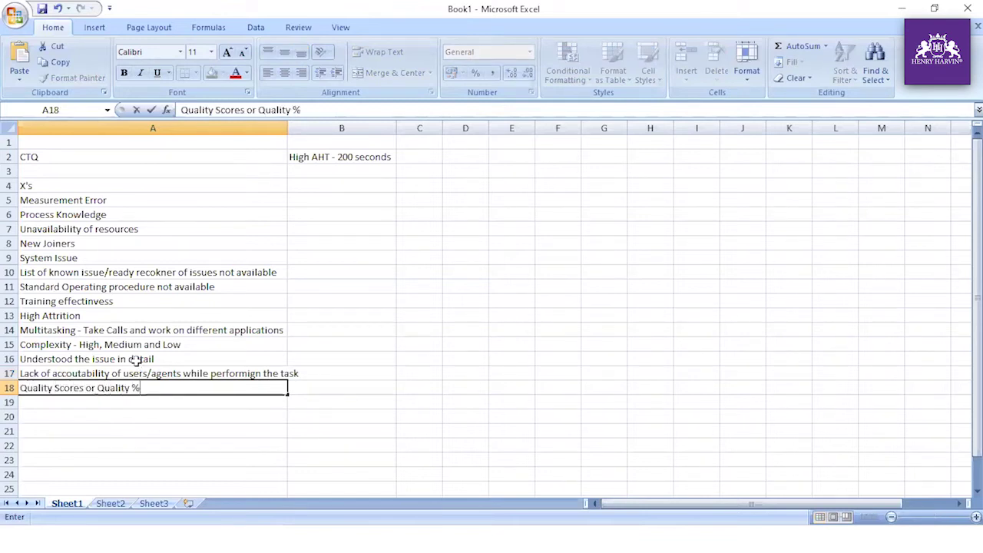
key("Return")
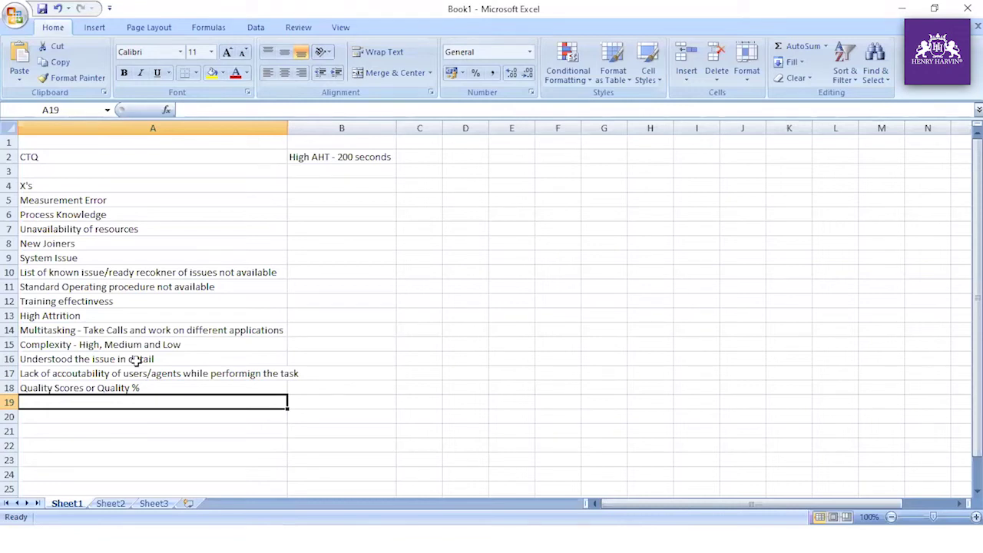
Select the complete list of X's in A5:A18 for review
key("Up")
key("Up")
key("Up")
key("Up")
key("Up")
key("Up")
key("Up")
key("Up")
key("Up")
key("Up")
key("Up")
key("Up")
key("Up")
key("Up")
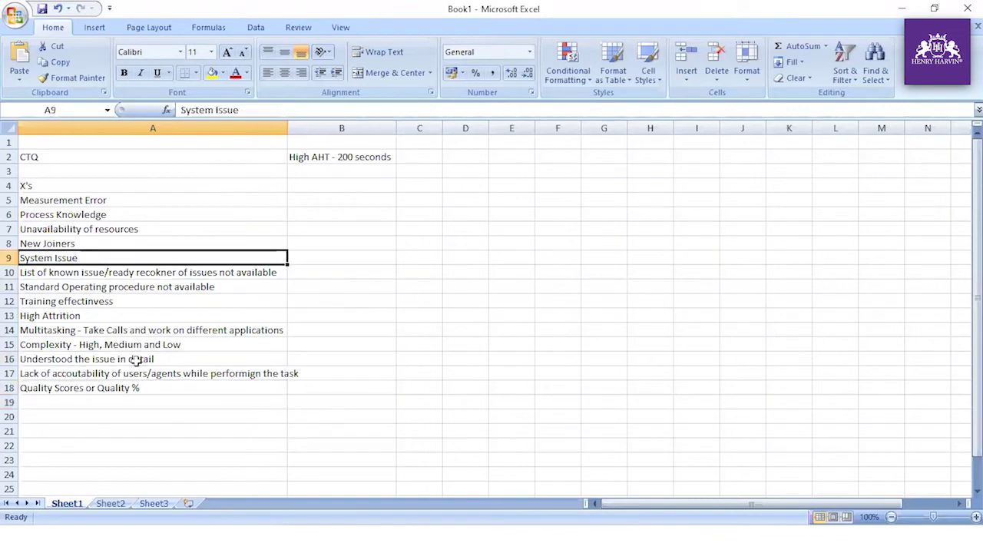
key("ctrl+shift+Down")
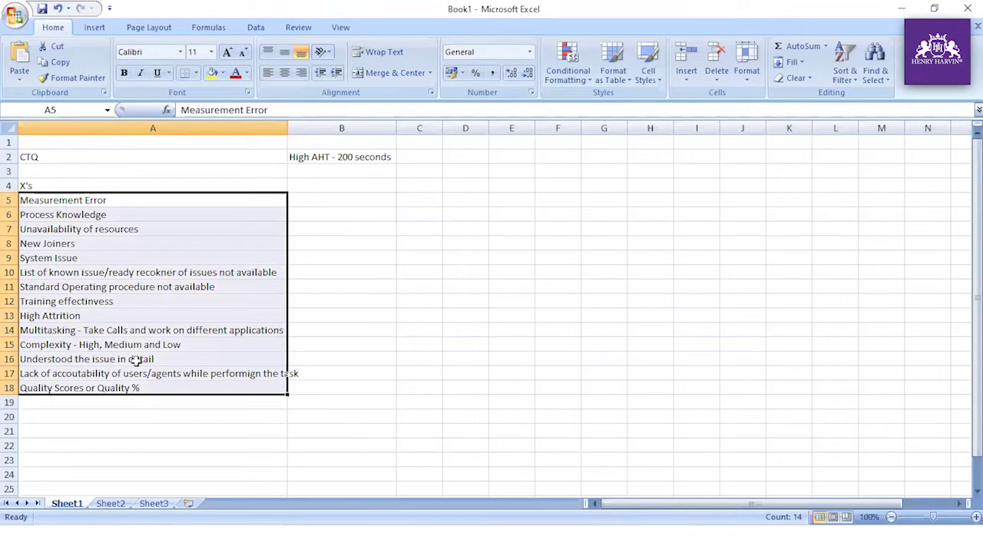
Make the X's heading in cell A4 bold and switch to the Analyze – Fish Bone slide
key("Up")
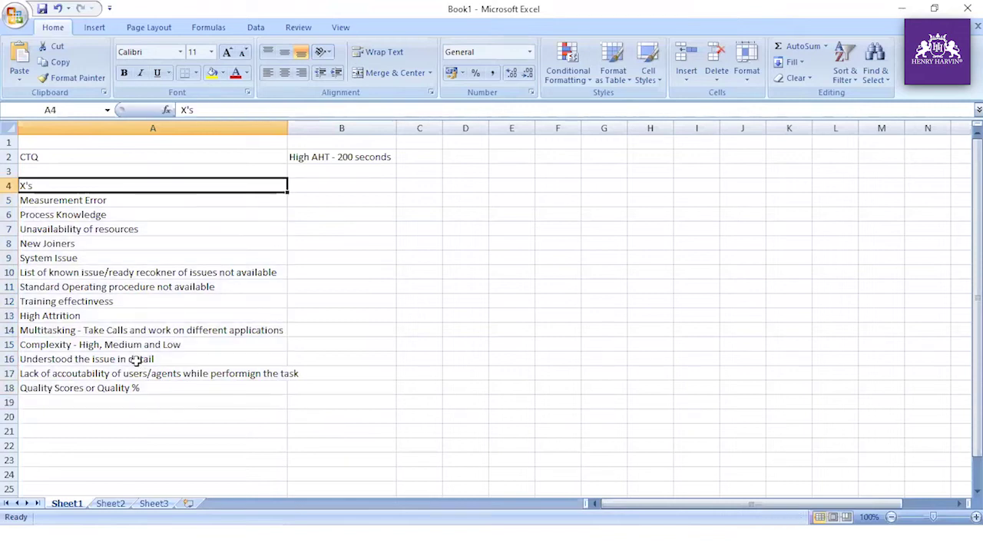
left_click(136, 359)
key("ctrl+b")
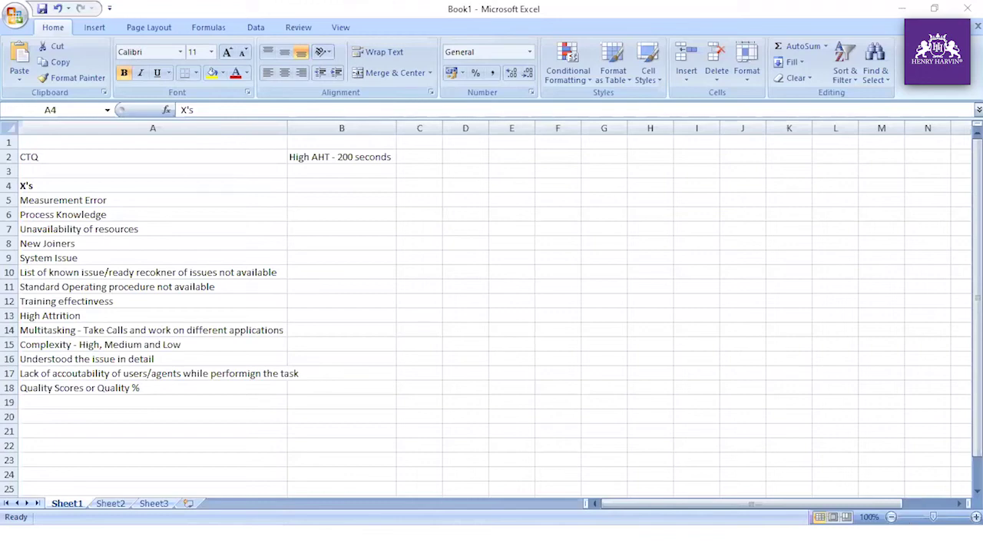
left_click(722, 496)
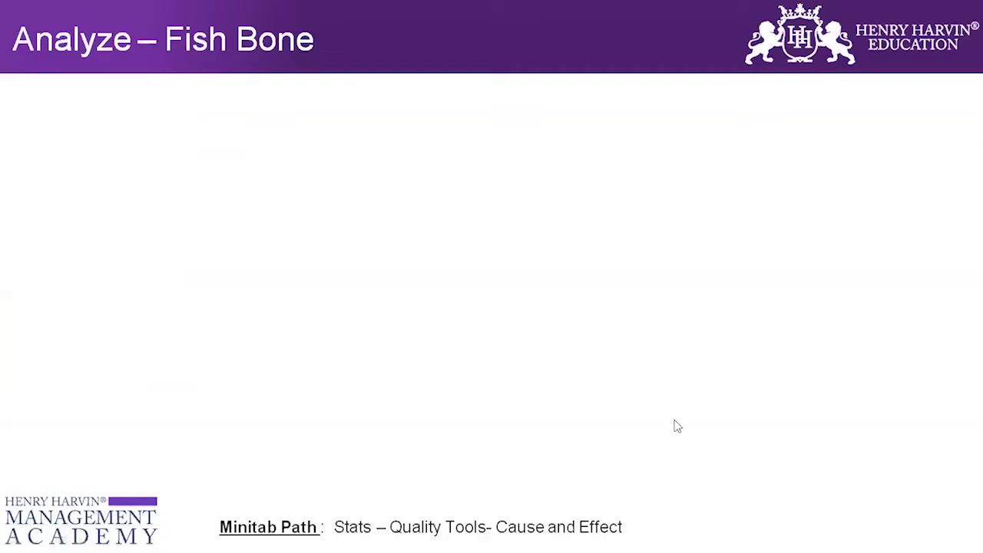
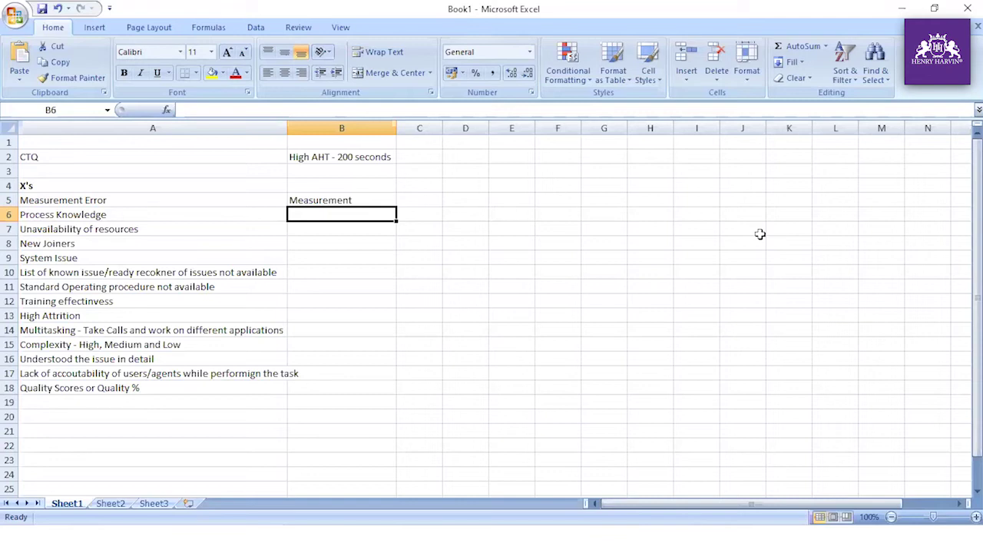
Categorize Process Knowledge as "Men/People" in cell B6 and Unavailability of resources as "Method/Process" in cell B7
type("Men/People")
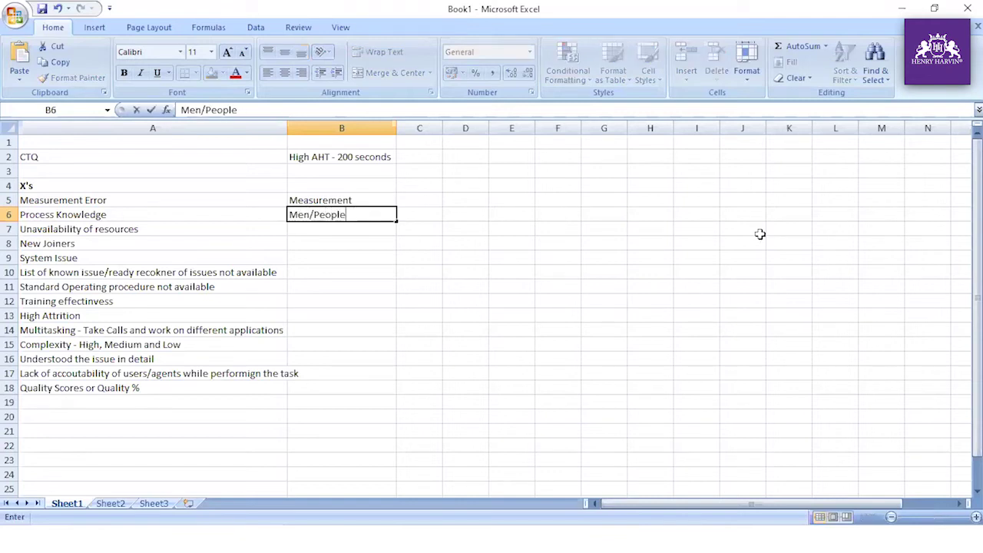
key("Return")
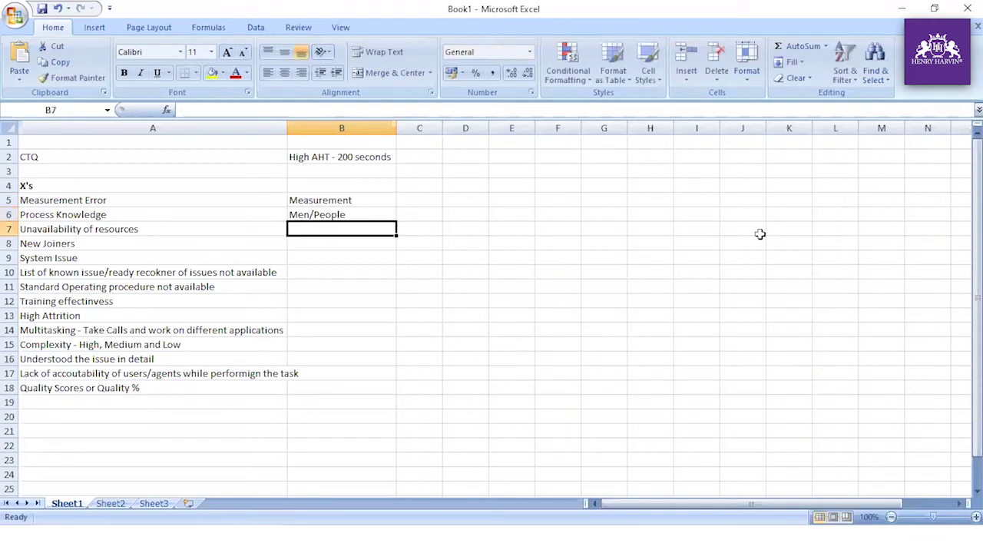
type("Method")
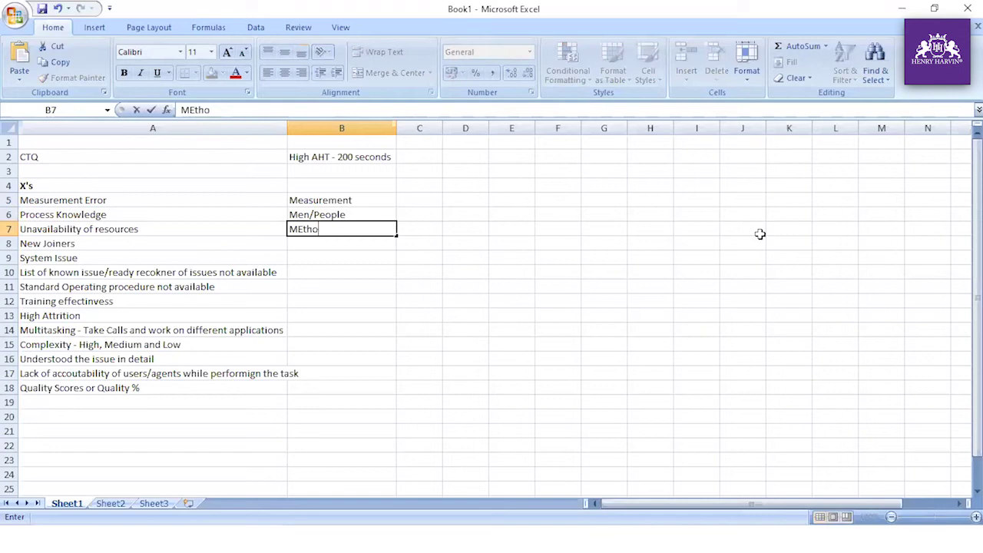
type("/Pro")
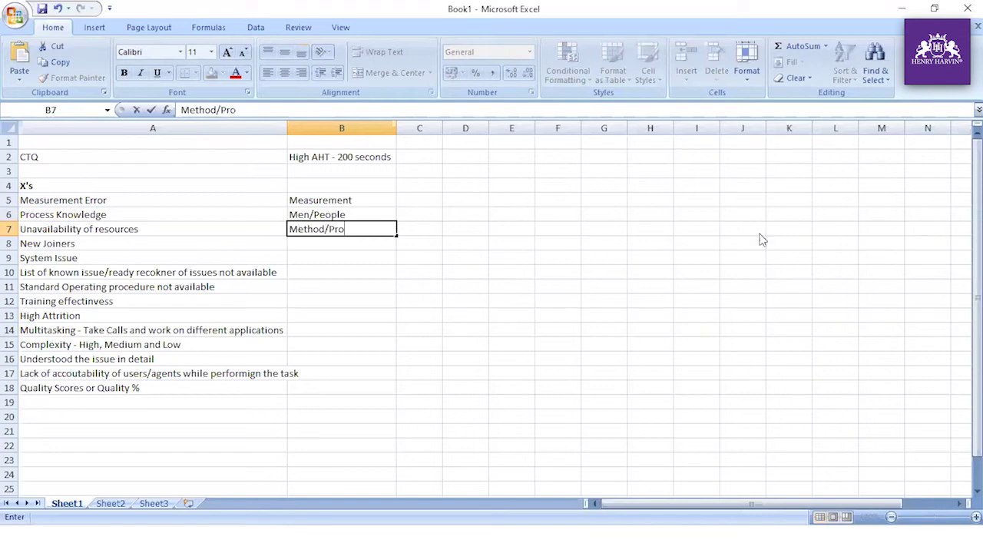
type("cess")
key("Return")
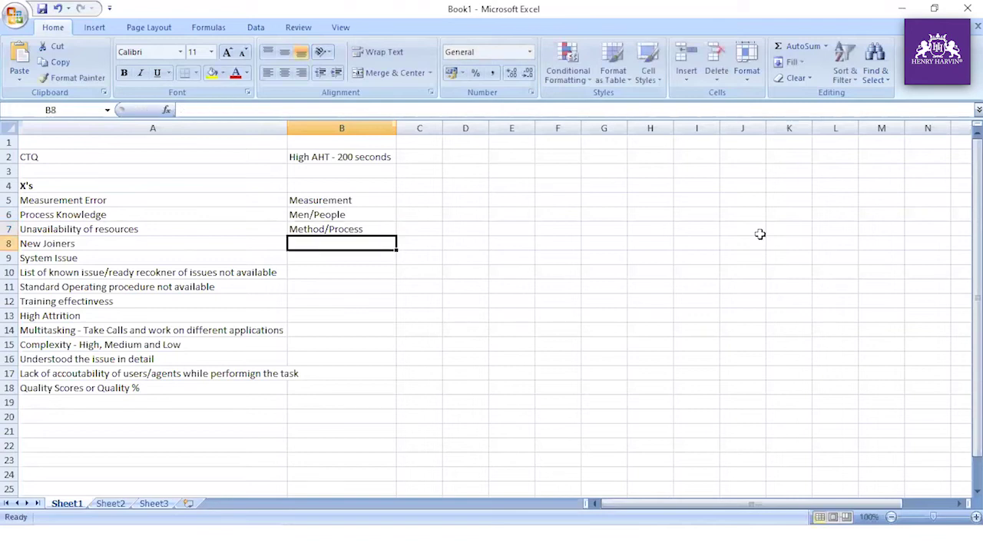
key("Up")
key("F2")
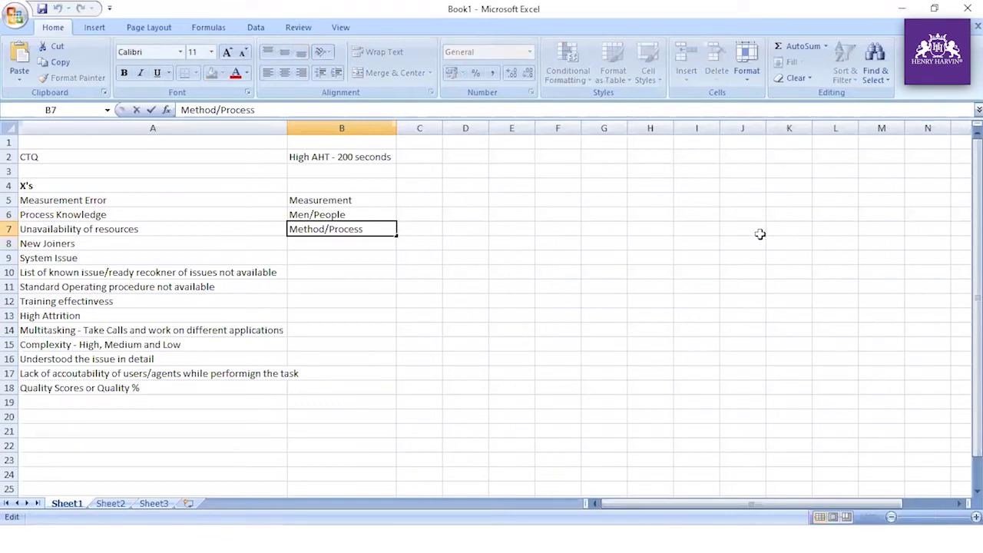
key("Return")
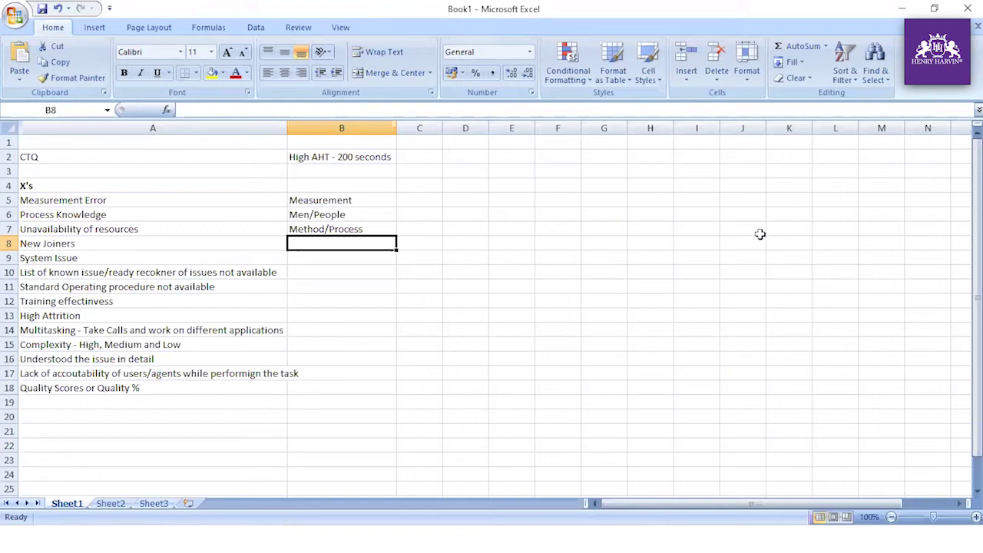
Extend the New Joiners cause in cell A8 to read "New Joiners AHT is High"
key("Left")
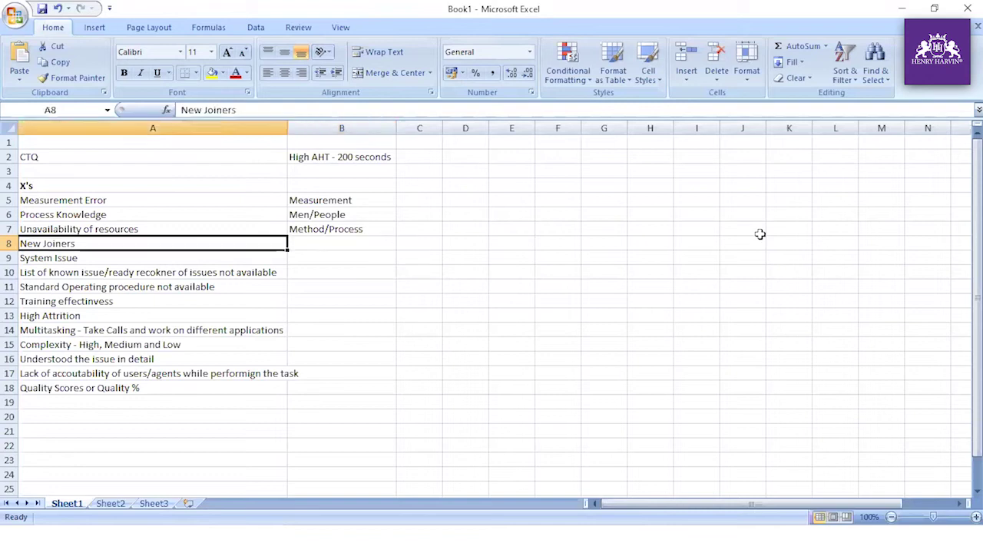
key("F2")
type("are id")
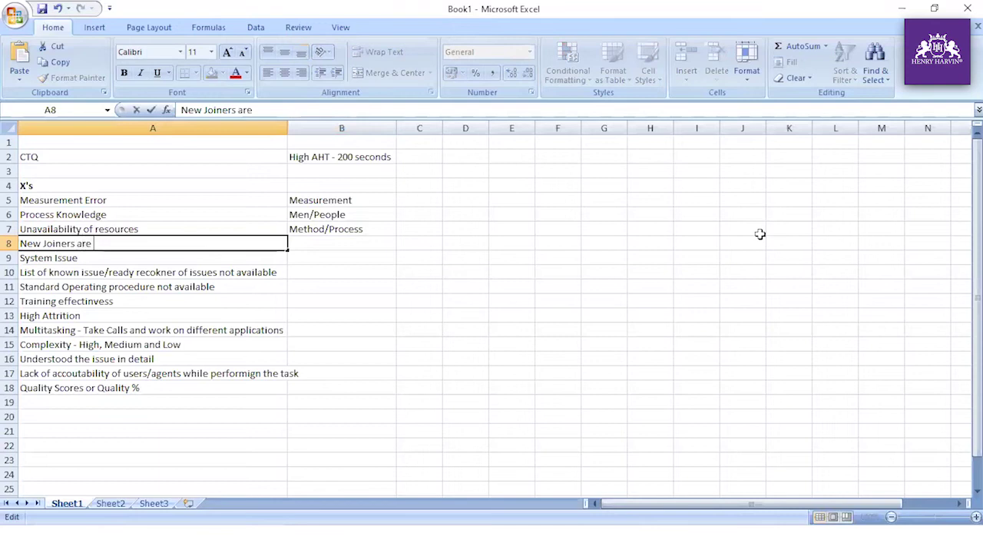
key("BackSpace")
key("BackSpace")
key("BackSpace")
key("BackSpace")
key("BackSpace")
key("BackSpace")
type("H")
key("BackSpace")
type("AHT is High")
key("Return")
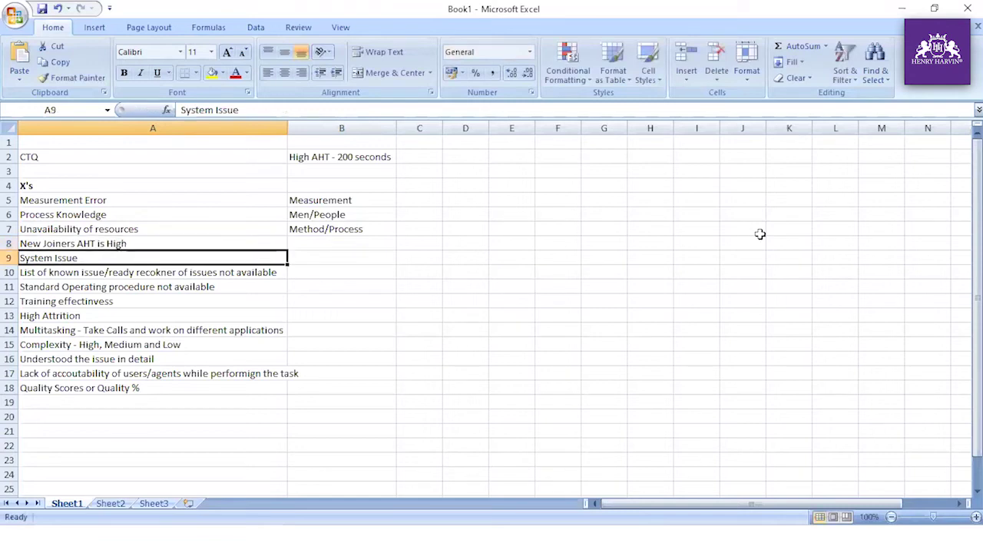
Enter the category "Men/People" in cell B8 for the New Joiners cause
key("Up")
key("Right")
type("Men")
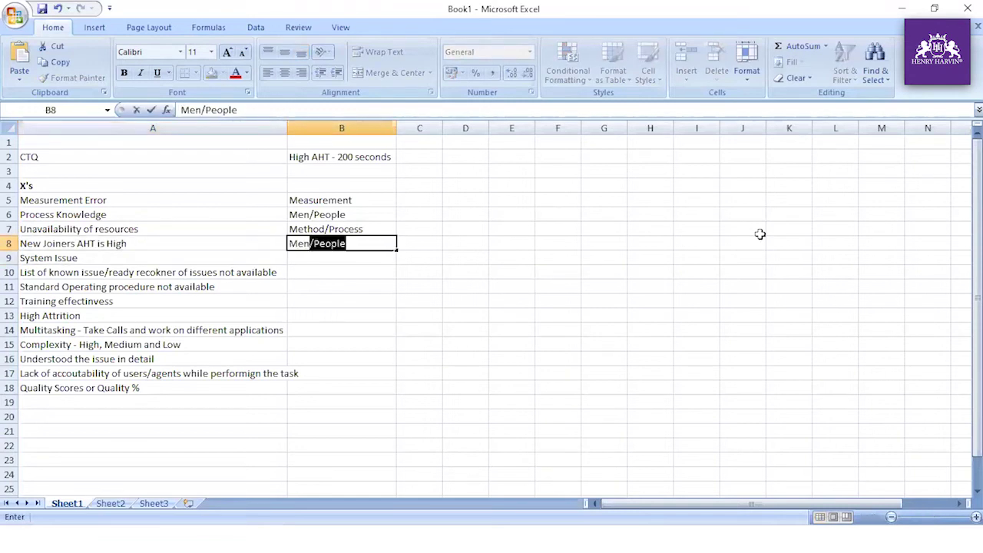
key("Return")
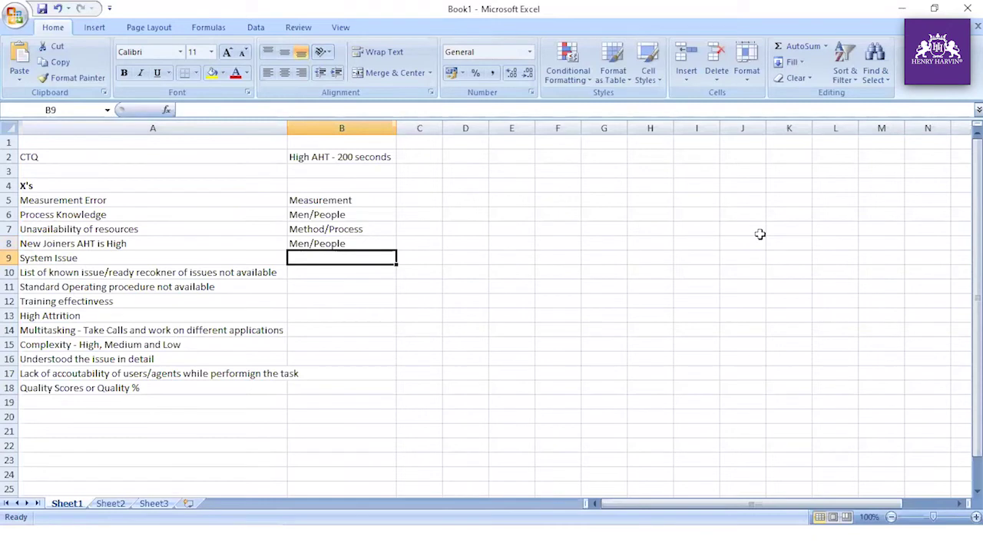
Enter "Machine/System/Technology" in cell B9 for System Issue and autofit column B to its contents
type("Machine")
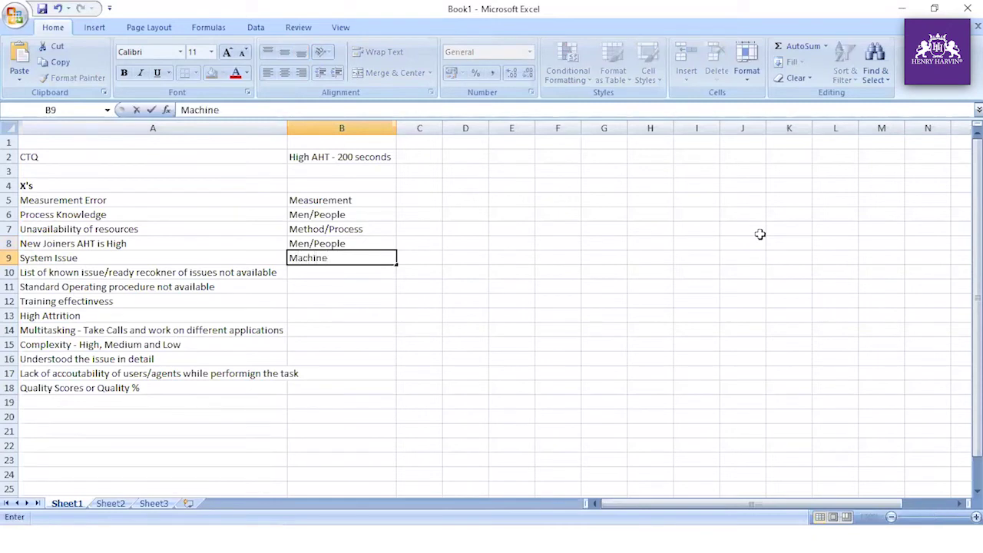
type("/System/Tec")
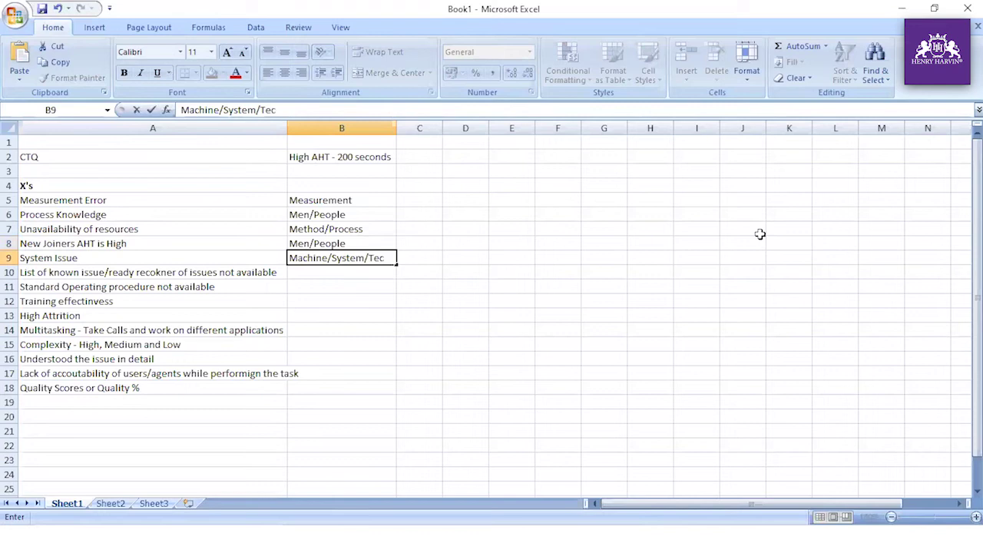
type("hnology")
key("Return")
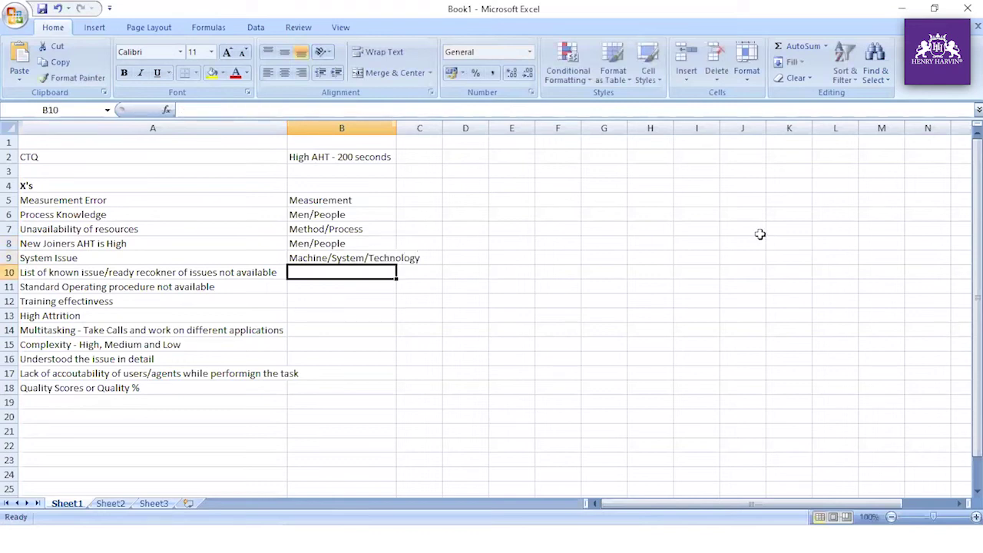
double_click(397, 126)
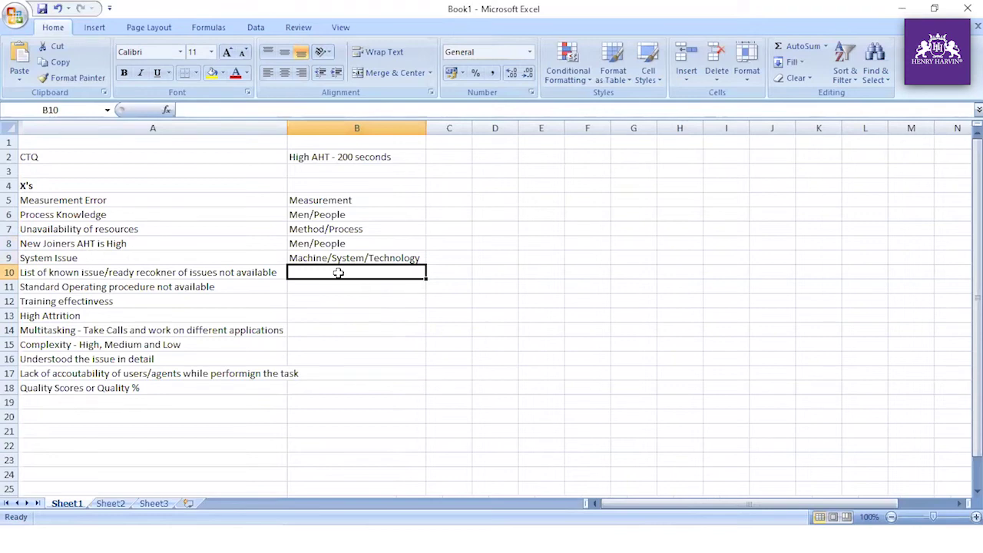
Copy the "Method/Process" category from cell B7 into cells B10 and B11
key("Up")
key("Up")
key("Up")
key("ctrl+c")
key("Down")
key("Down")
key("Down")
key("ctrl+v")
key("Down")
key("Left")
key("Right")
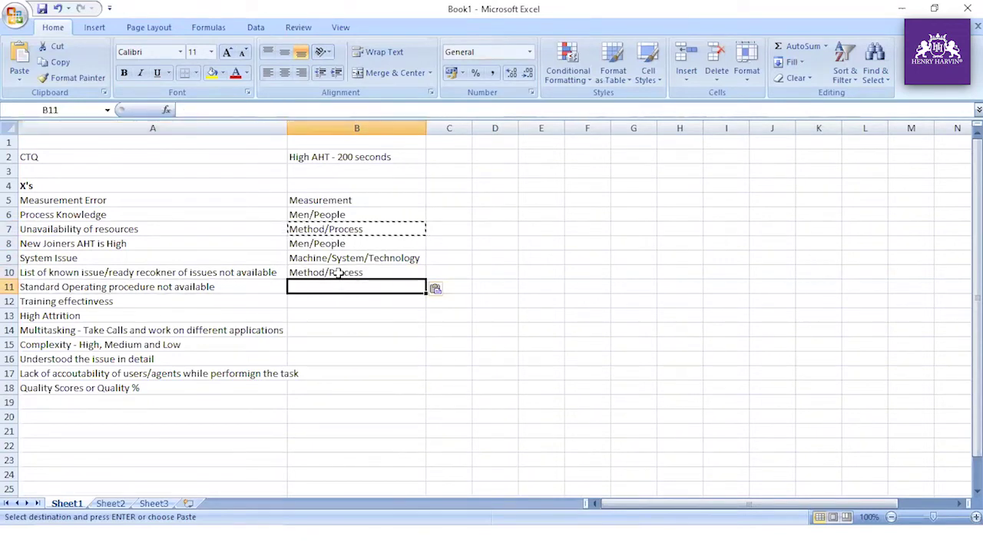
key("ctrl+v")
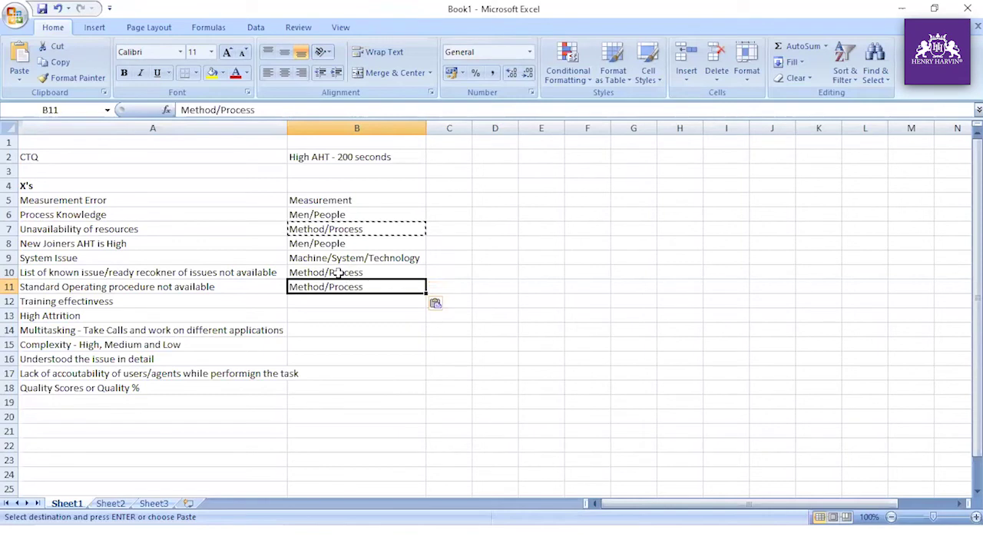
key("Down")
key("Escape")
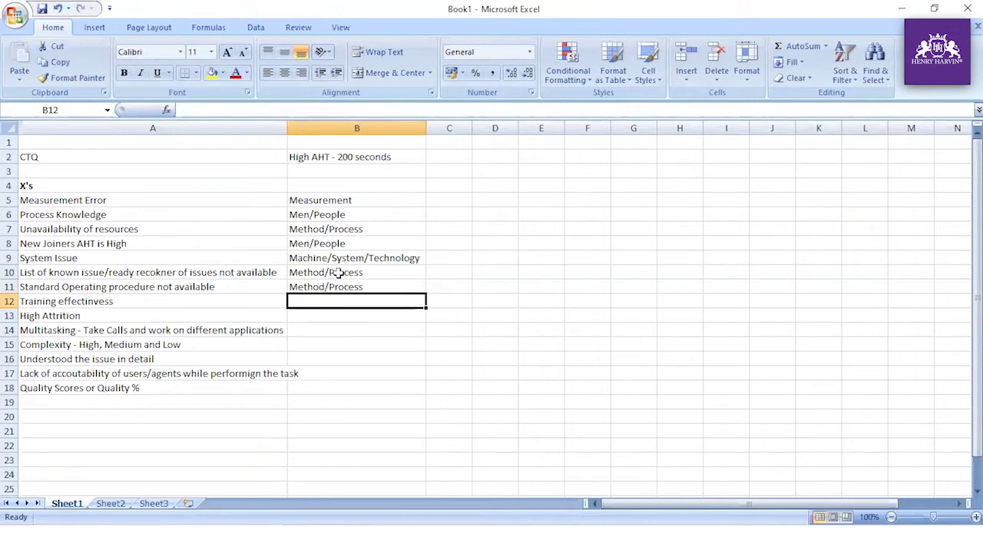
Enter the category "Training /Method/Process" in cell B12 for the training effectiveness cause
type("Training")
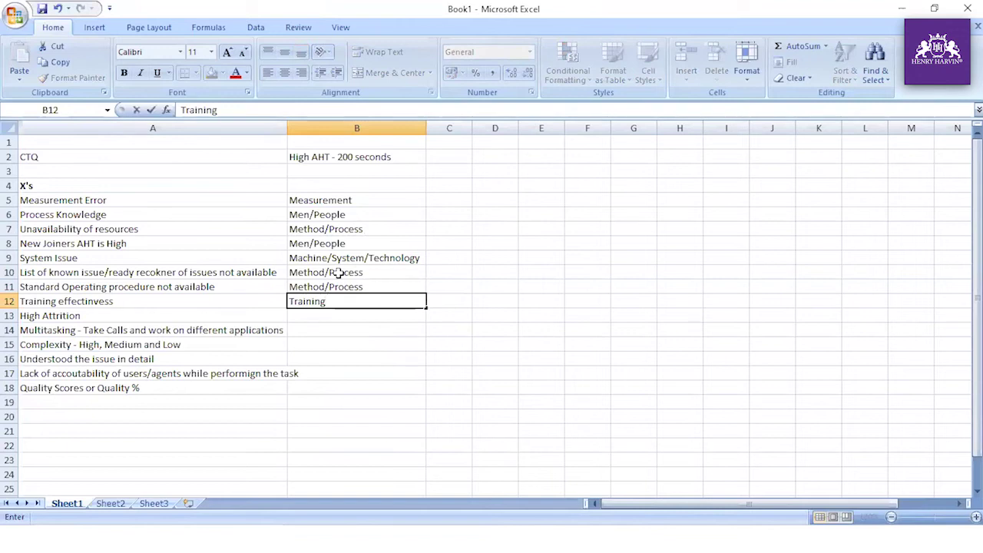
type(" /Methi")
key("BackSpace")
type("od")
key("BackSpace")
key("BackSpace")
type("od")
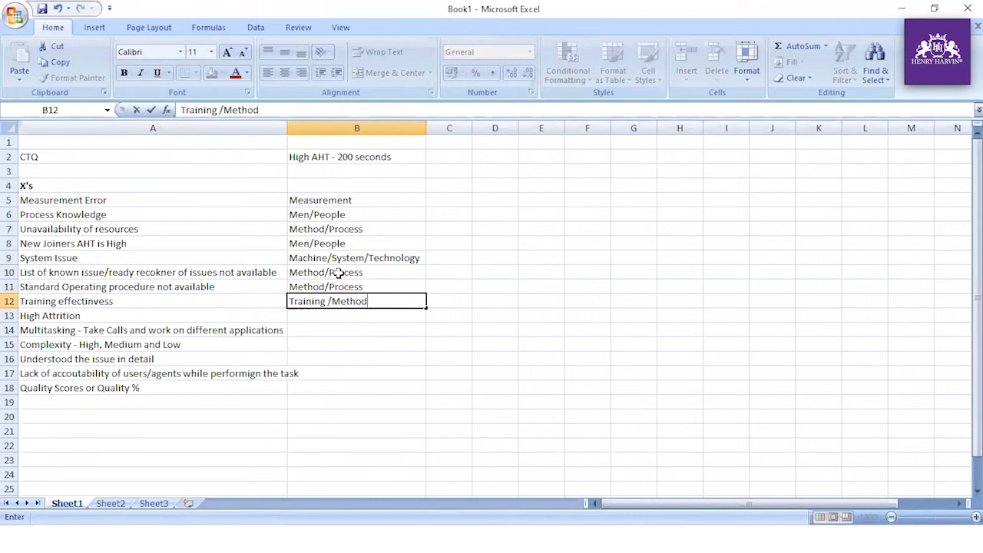
type("/Process")
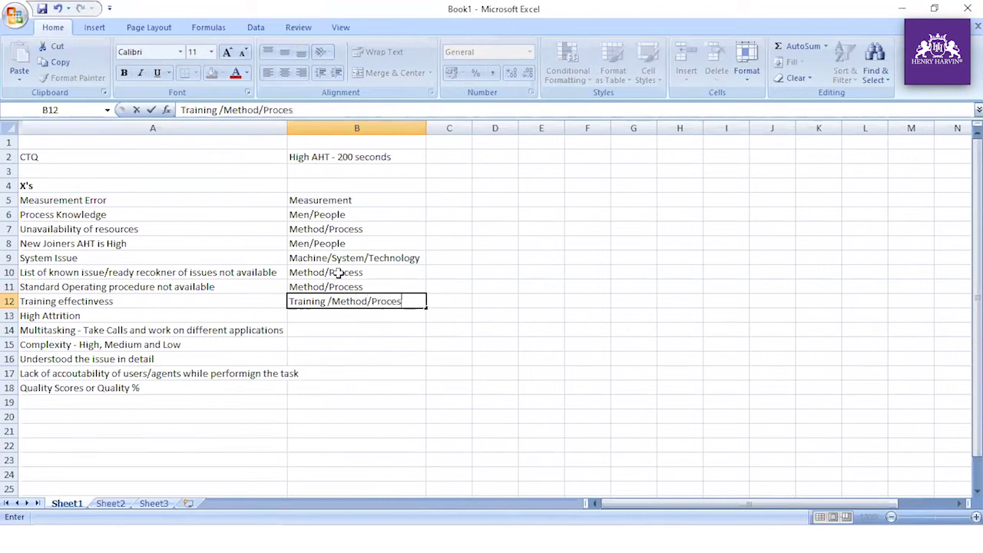
key("Return")
Enter the category "Management" in cell B13 for the High Attrition cause
type("Mn")
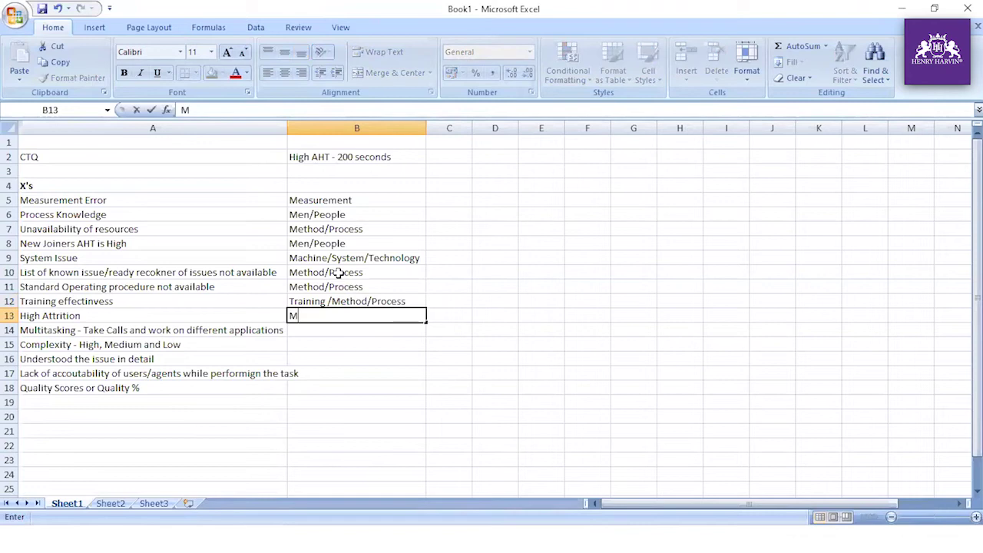
key("BackSpace")
type("anagmene")
key("BackSpace")
key("BackSpace")
key("BackSpace")
key("BackSpace")
key("BackSpace")
type("gement")
key("Return")
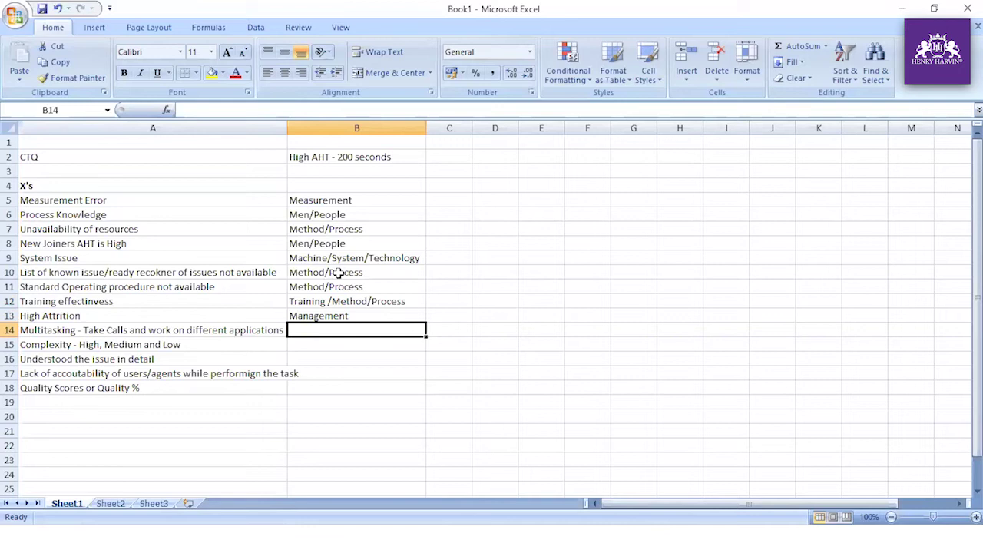
Enter "Method/Process" in cell B14 for the Multitasking cause and "Material" in cell B15 for the Complexity cause
type("MEthi")
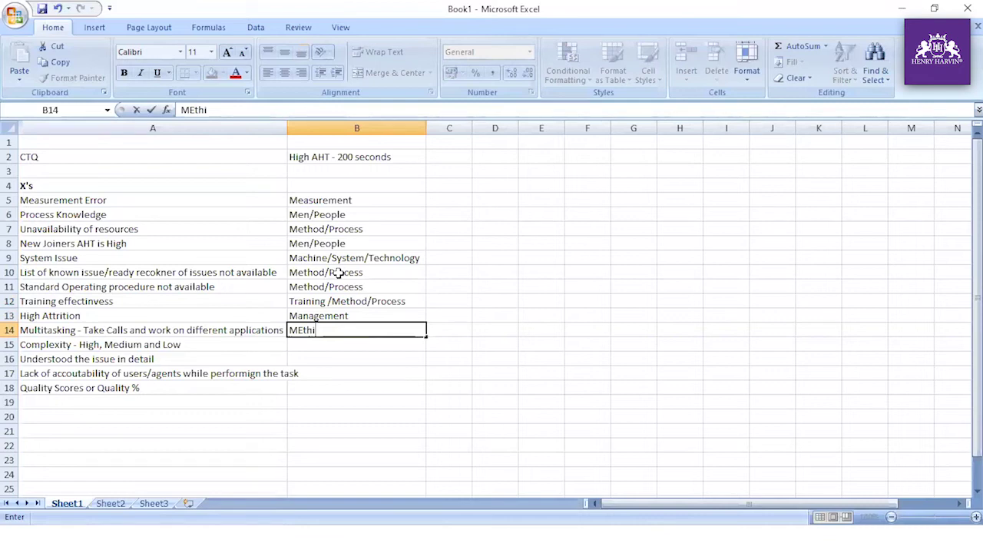
key("BackSpace")
type("od")
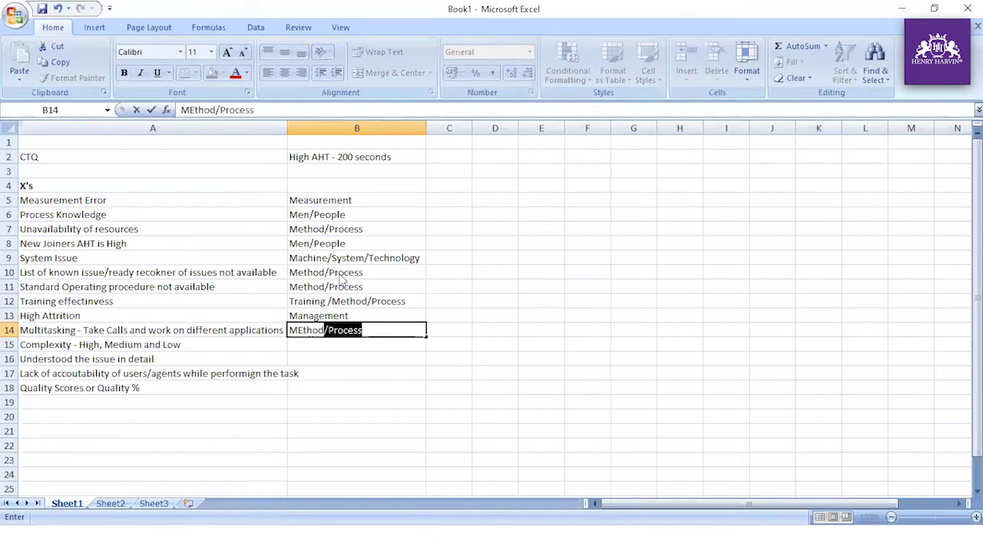
key("Return")
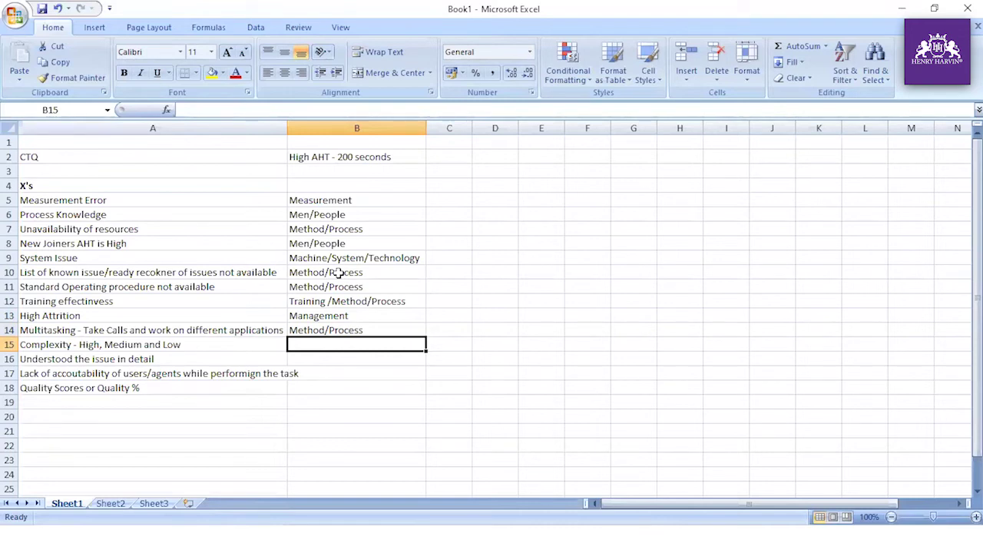
type("Mat")
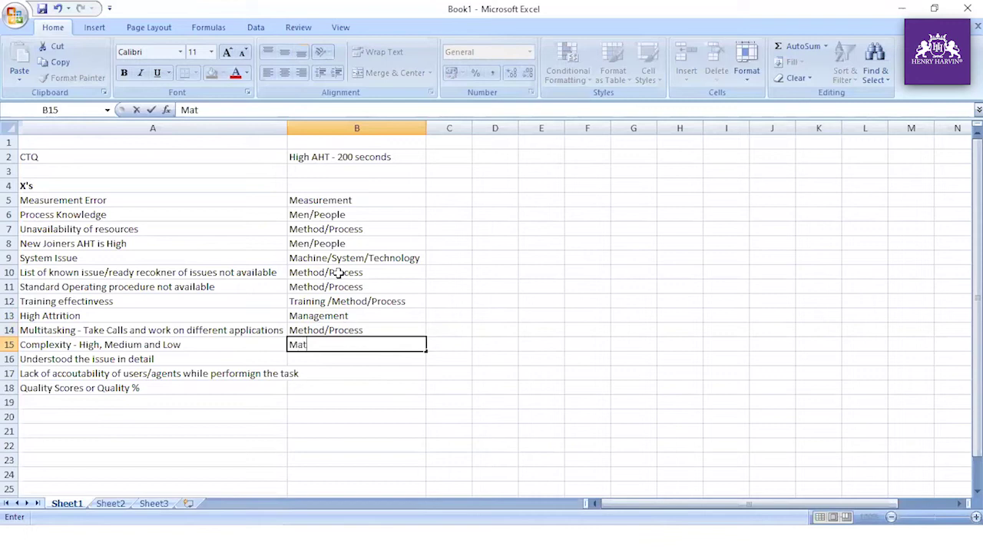
type("erial")
key("Return")
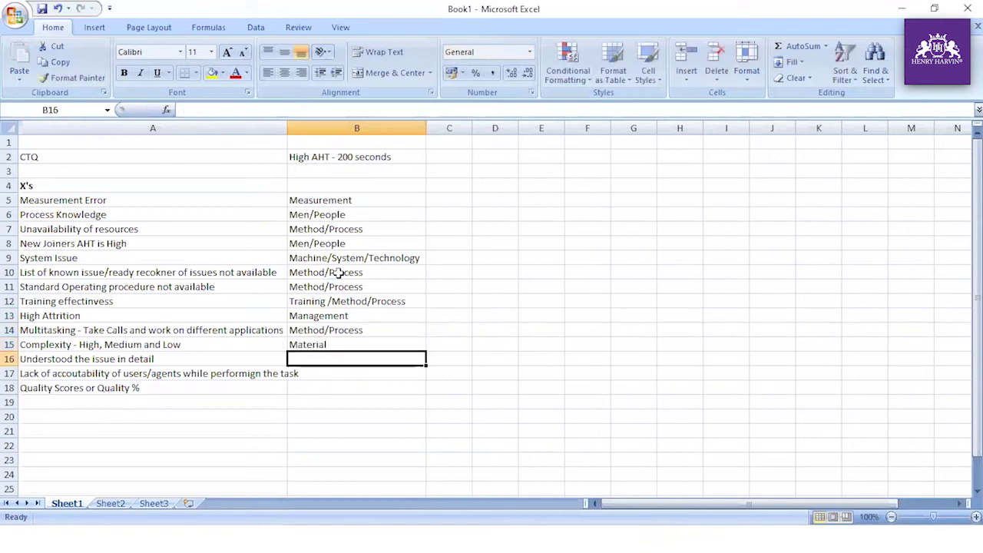
Reword the cause in cell A16 to read "Not Understood the issue in detail"
key("Left")
key("F2")
key("Left")
key("Left")
key("Left")
key("Left")
key("Left")
key("Left")
key("Left")
key("Left")
key("Left")
key("Left")
key("Left")
key("Left")
key("Left")
key("Left")
key("Left")
key("Left")
key("Left")
key("Left")
key("Left")
key("Left")
type("N")
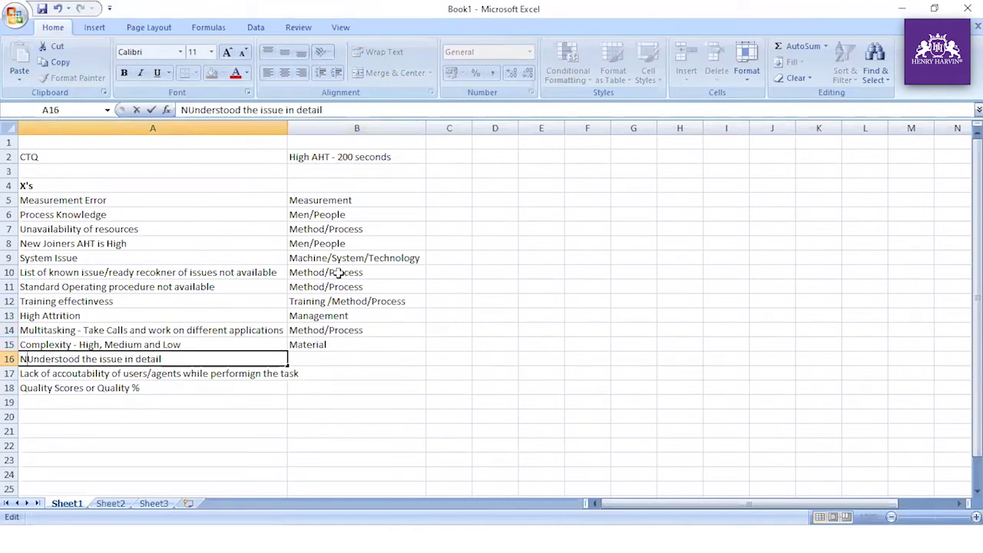
type("ot")
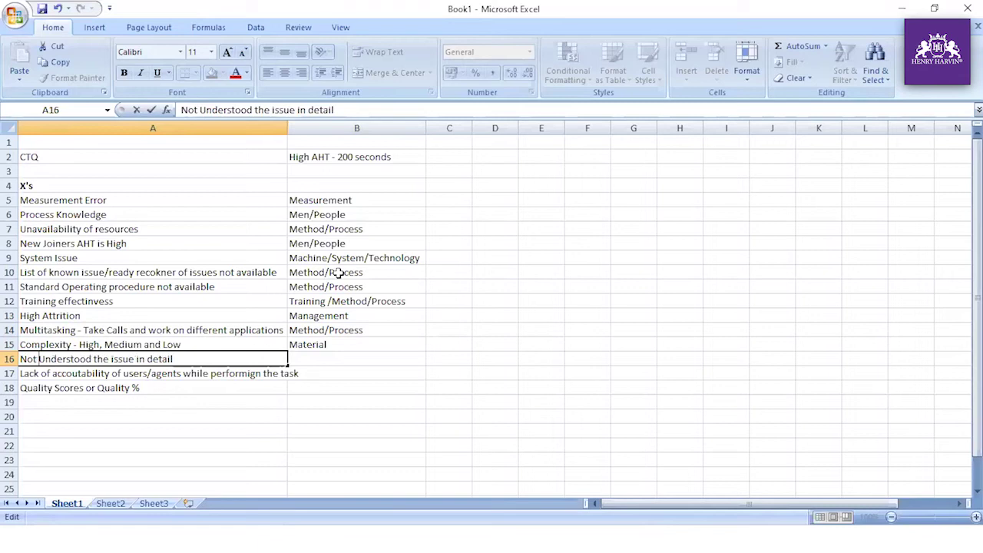
key("Return")
Enter the category "Men/People" in cell B16 for the cause about not understanding the issue
key("Up")
key("Right")
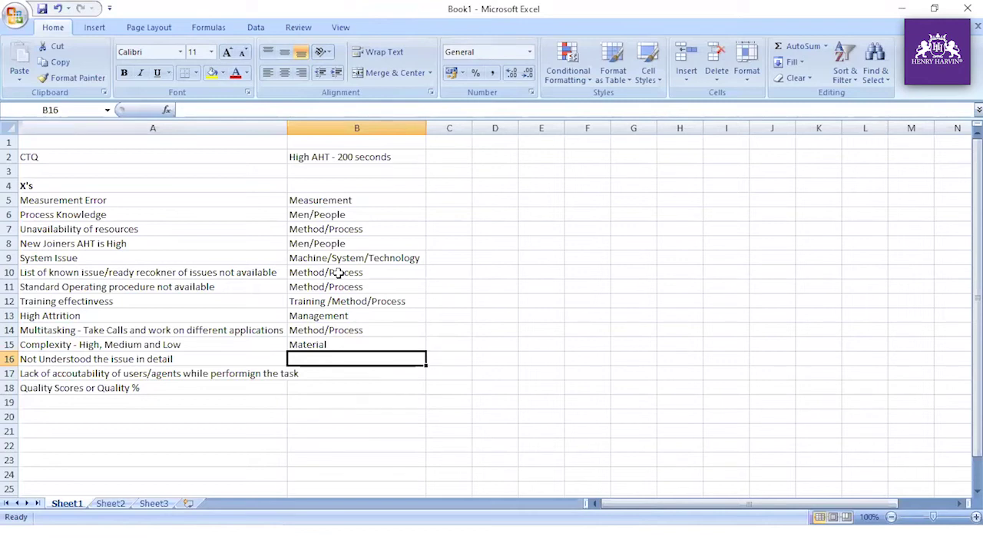
type("Men")
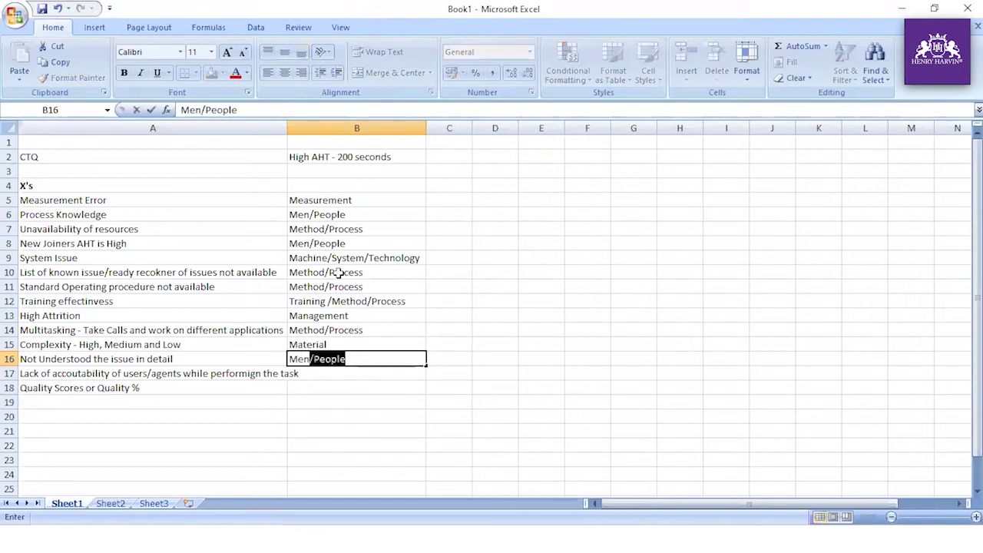
key("Return")
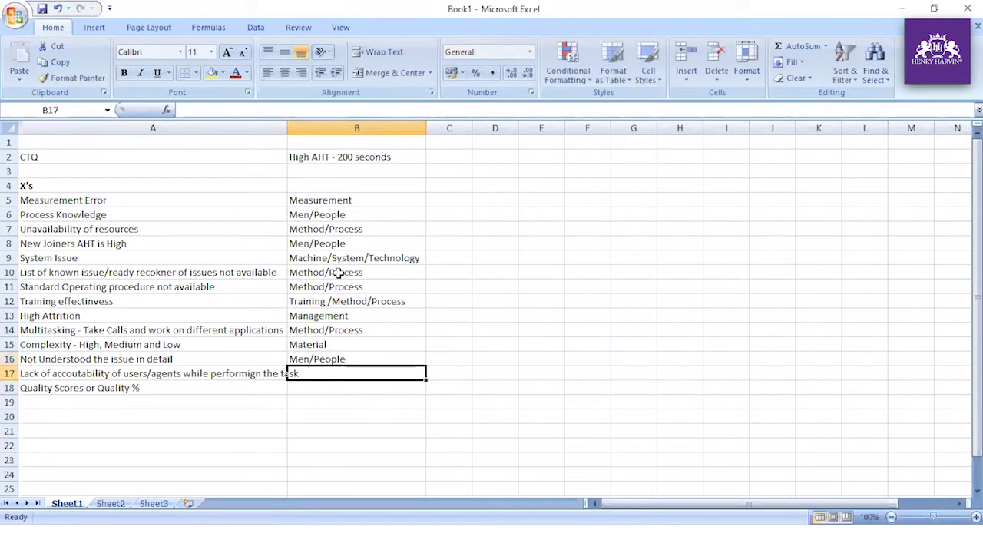
Enter "Method/Process" in cell B17 for the lack of accountability cause and "Material" in cell B18 for Quality Scores
key("Left")
key("Right")
type("Met")
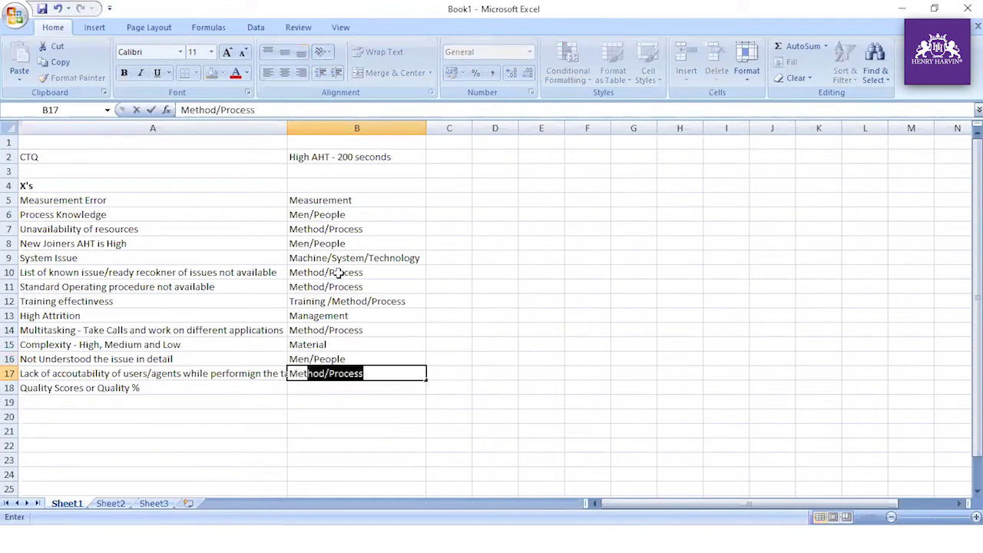
key("Return")
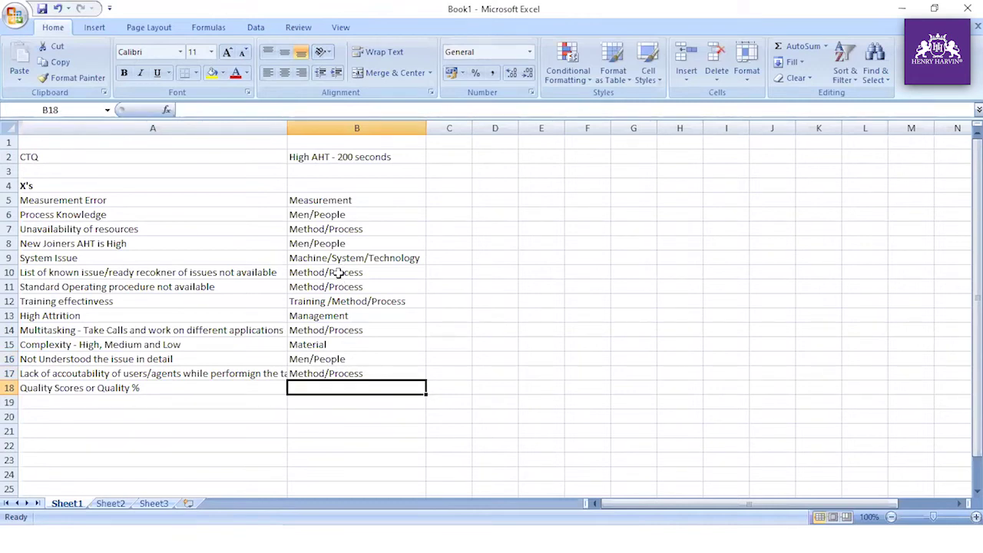
type("Material")
Highlight the full list of X's in cells A5 to A18 to review the causes
key("Up")
key("Up")
key("Up")
key("Up")
key("Up")
key("Up")
key("Up")
key("Up")
key("Up")
key("Up")
key("Up")
key("Up")
key("Up")
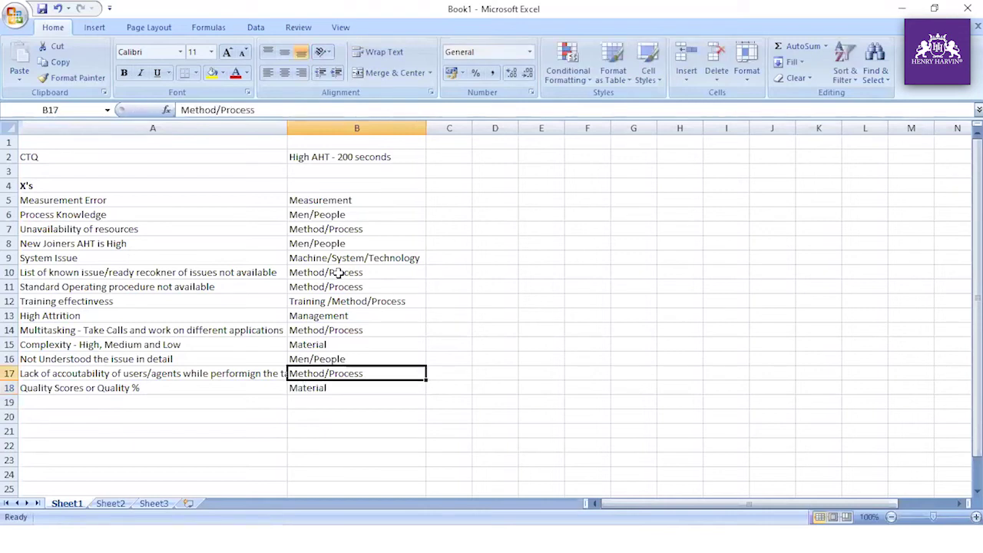
key("Left")
key("shift+Down")
key("ctrl+shift+Down")
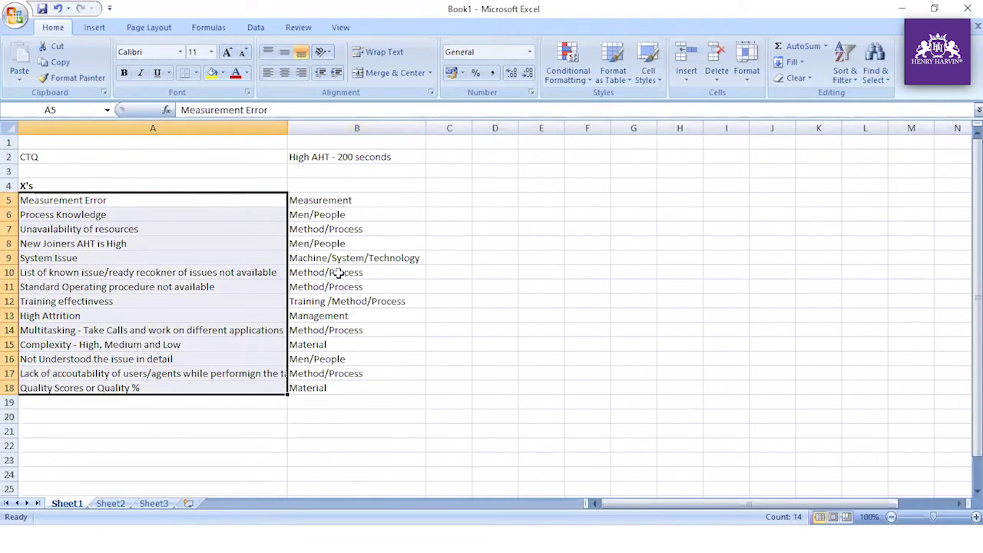
key("Right")
key("Up")
key("Down")
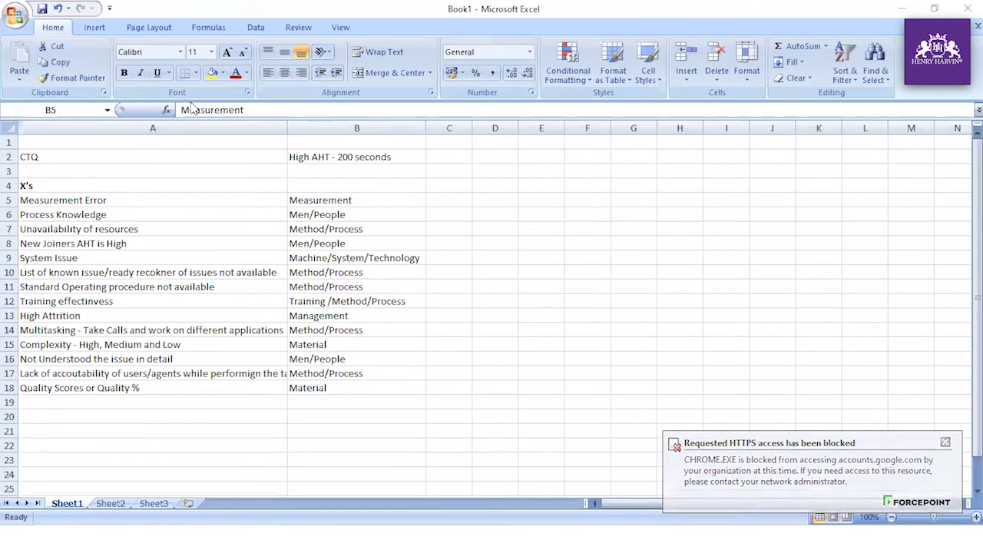
left_click_drag(100, 202, 99, 389)
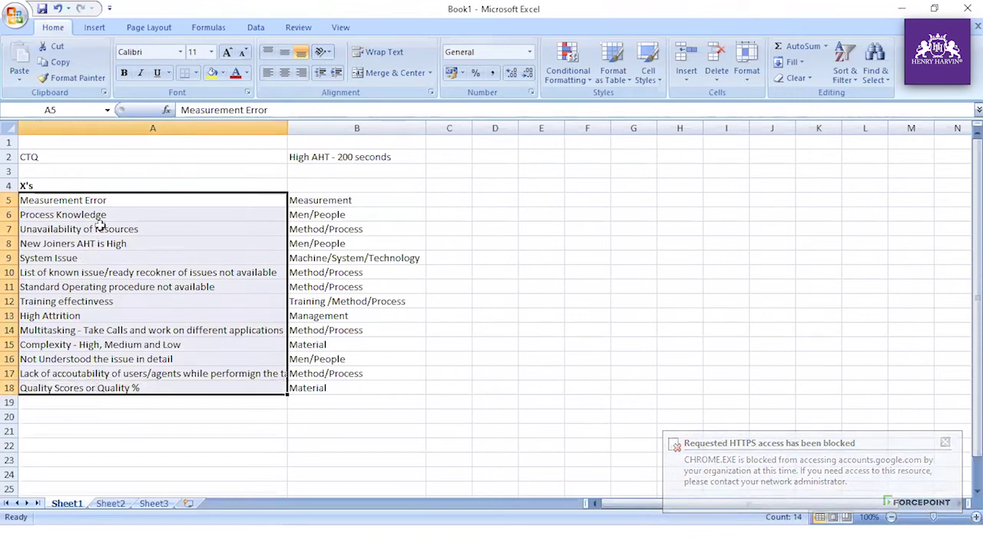
Enter the column heading "Categorisation" in cell B4 above the categories
left_click(308, 187)
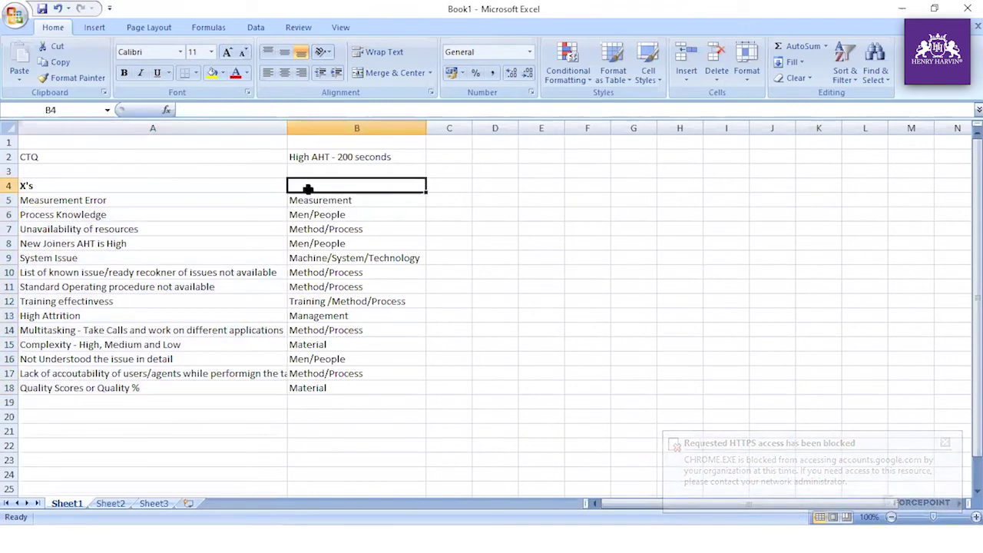
type("CAtegor")
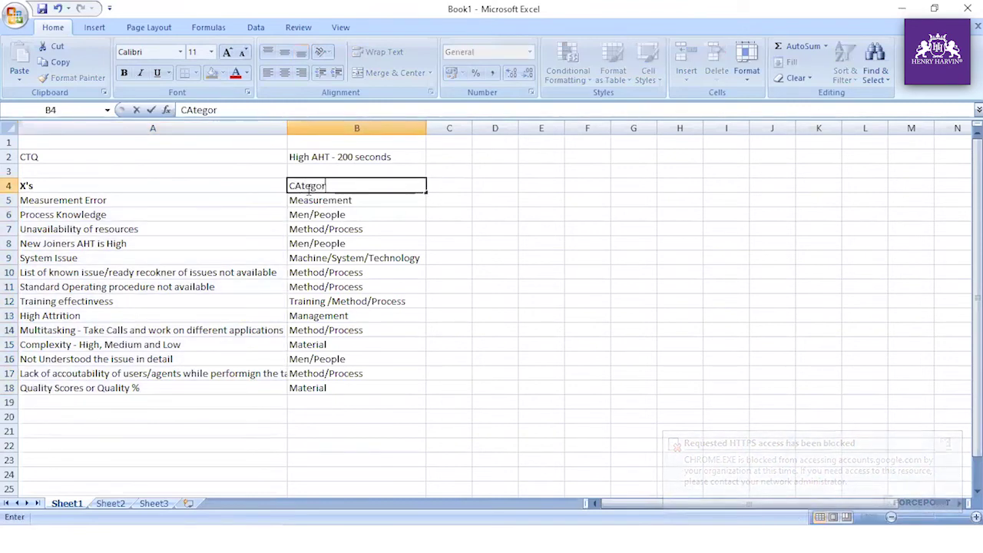
type("isation")
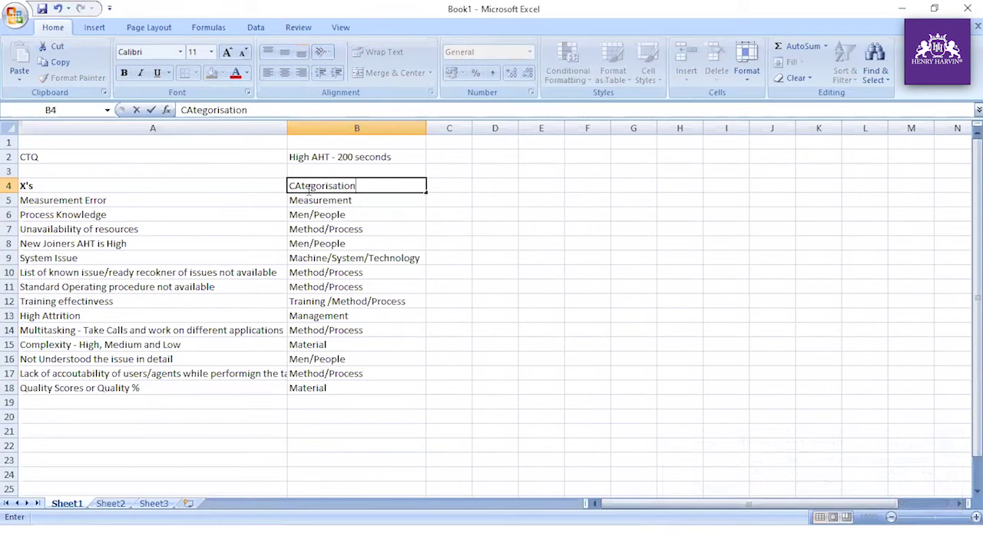
key("Return")
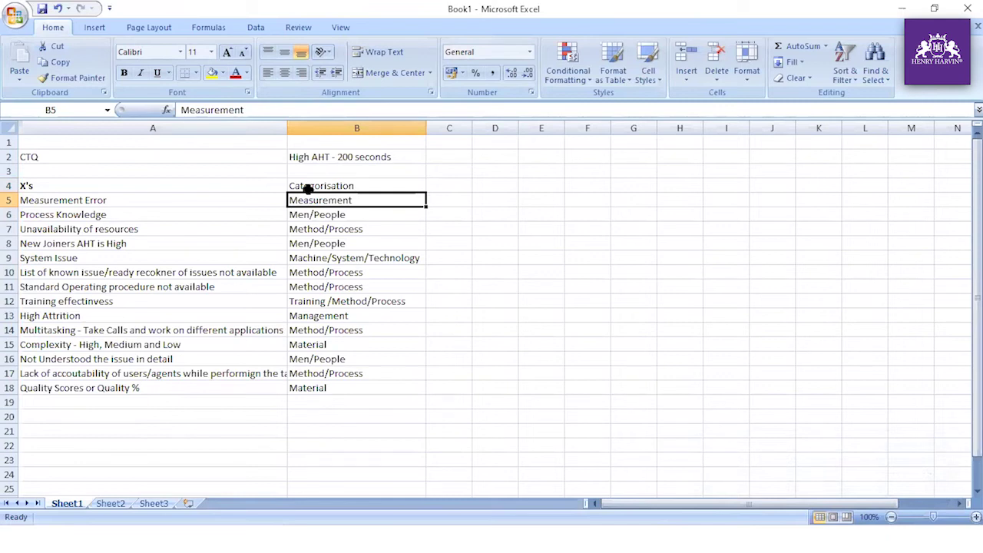
Add filters to the heading row and filter Categorisation to Method/Process and Training /Method/Process only
left_click(307, 189)
key("ctrl+shift+l")
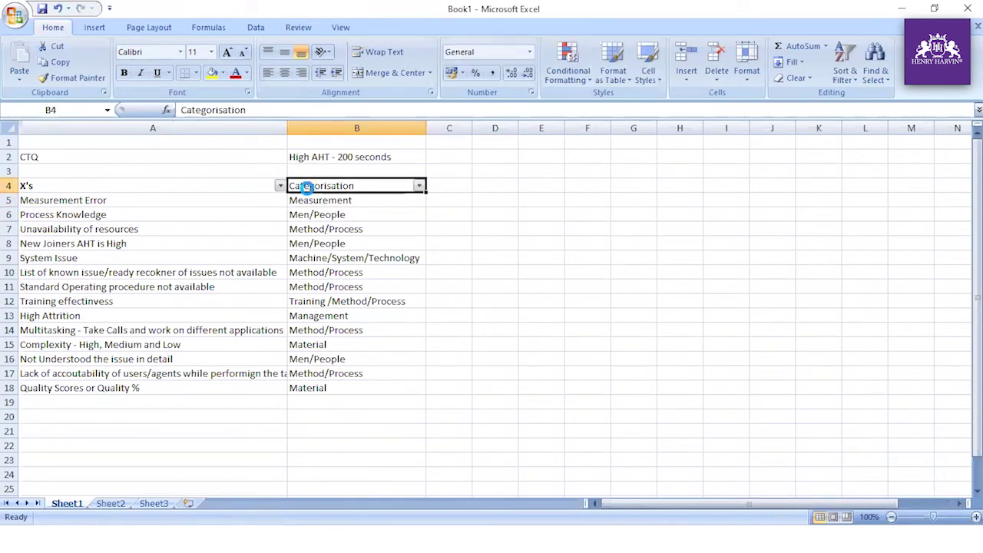
key("alt+Down")
key("Tab")
key("space")
key("Down")
key("Down")
key("Down")
key("Down")
key("Down")
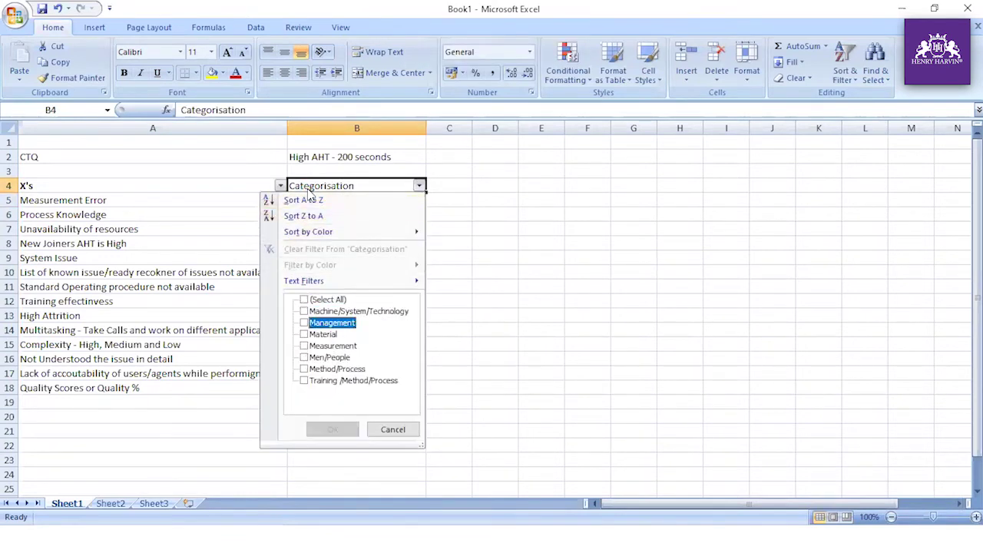
key("Down")
key("space")
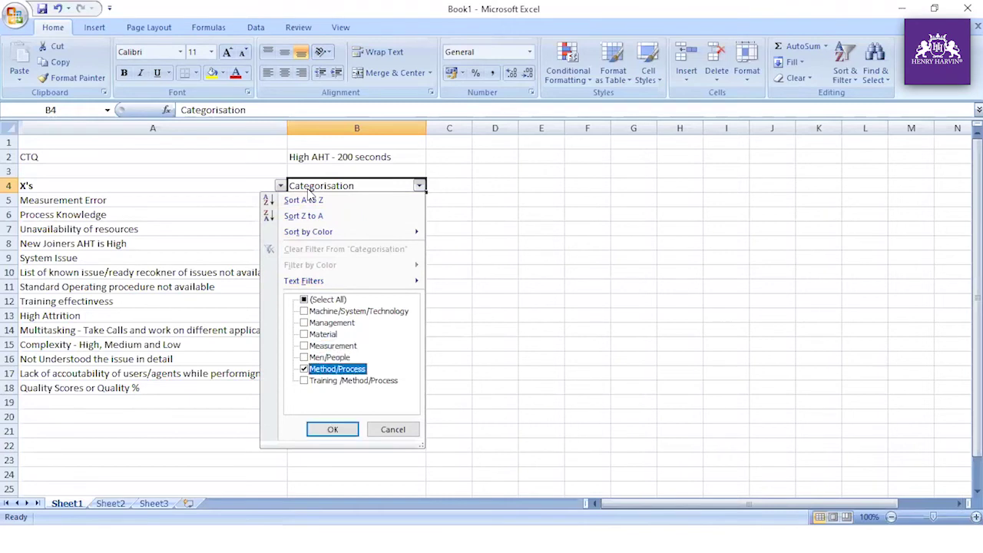
key("Down")
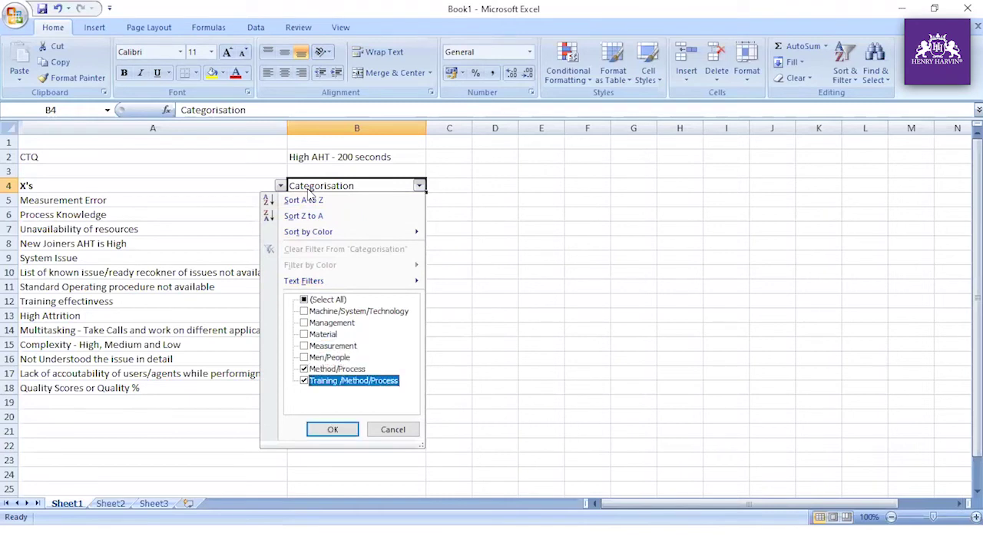
key("Return")
key("Down")
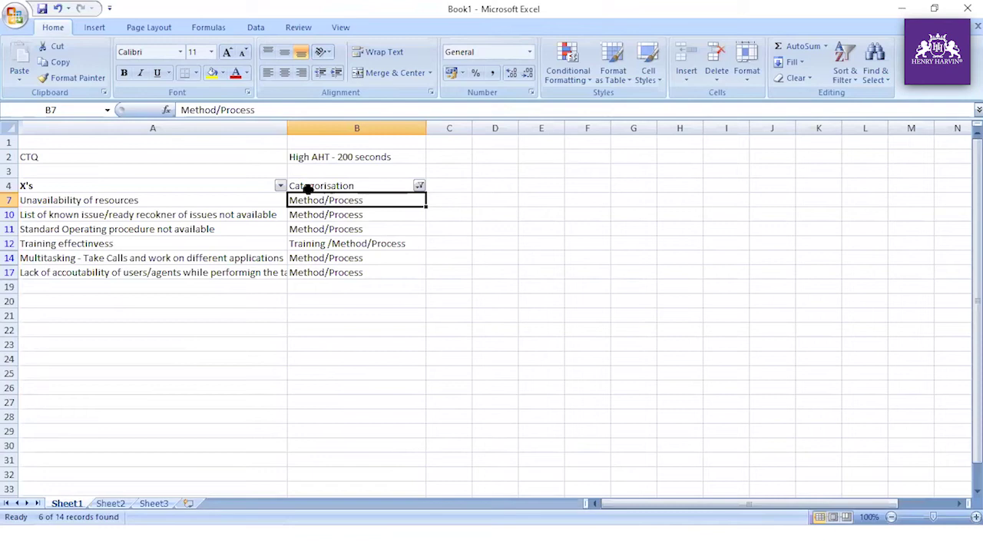
Change the Categorisation filter to show only the Management causes
left_click(307, 189)
key("alt+Down")
key("Down")
key("Down")
key("Down")
key("Down")
key("Down")
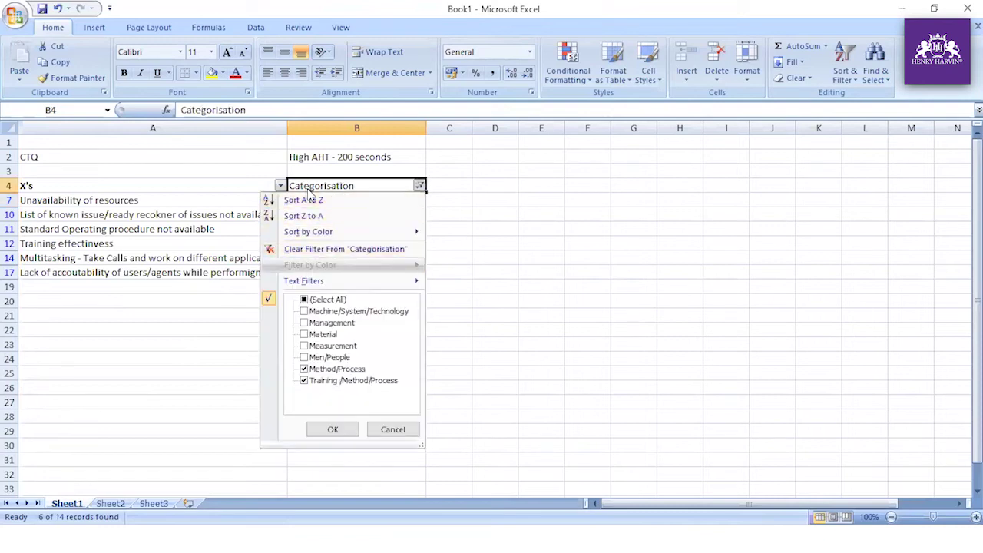
key("space")
key("space")
key("Down")
key("Down")
key("space")
key("Tab")
key("Return")
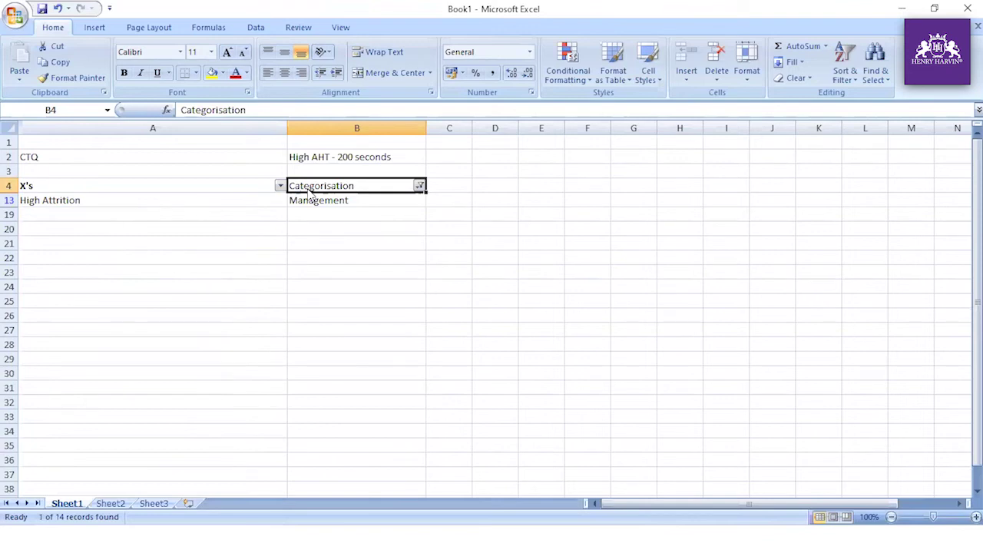
Change the Categorisation filter to show only the Machine/System/Technology causes
key("alt+Down")
key("Down")
key("Down")
key("Down")
key("Down")
key("Down")
key("Down")
key("Down")
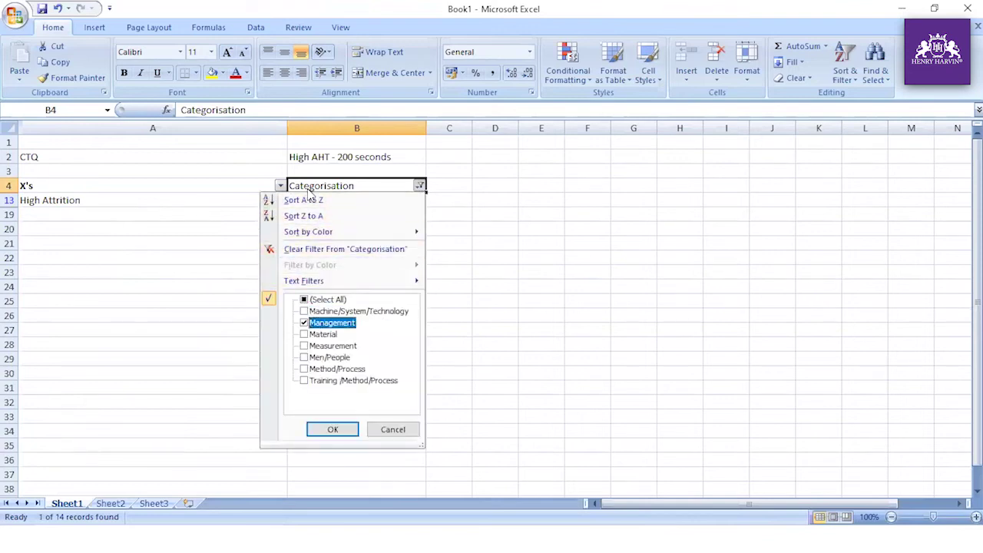
key("space")
key("Down")
key("Down")
key("Down")
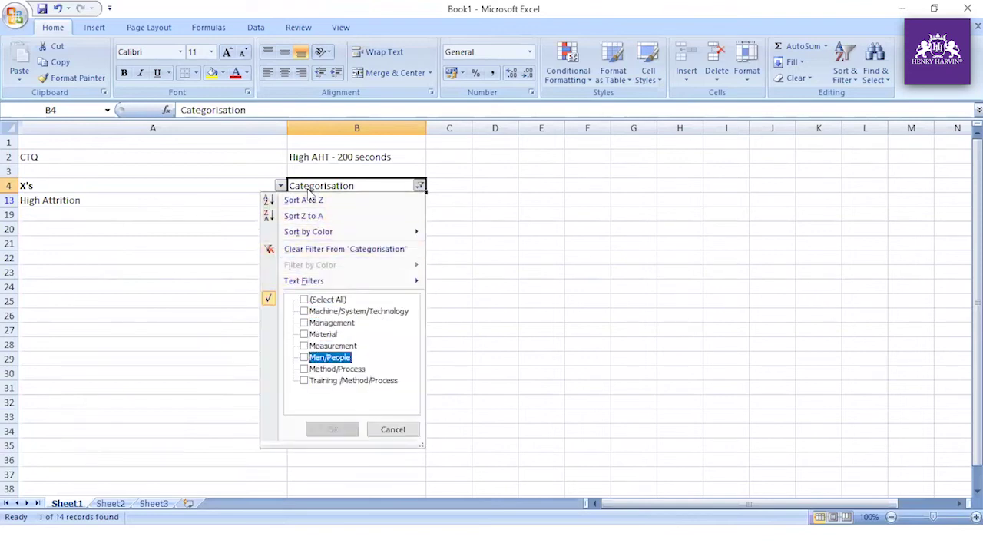
key("Down")
key("Up")
key("Up")
key("Up")
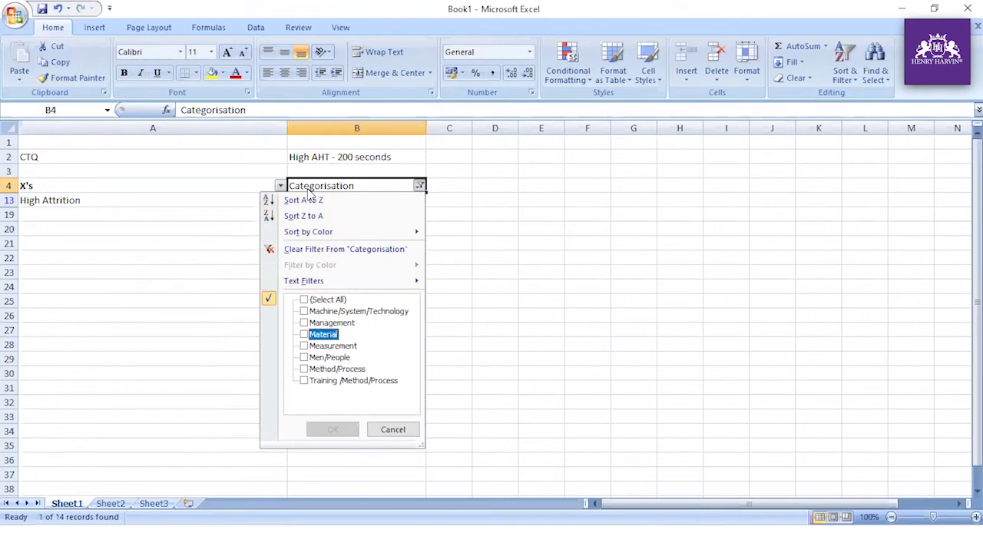
key("Up")
key("Down")
key("Down")
key("Up")
key("Up")
key("Up")
key("space")
key("Return")
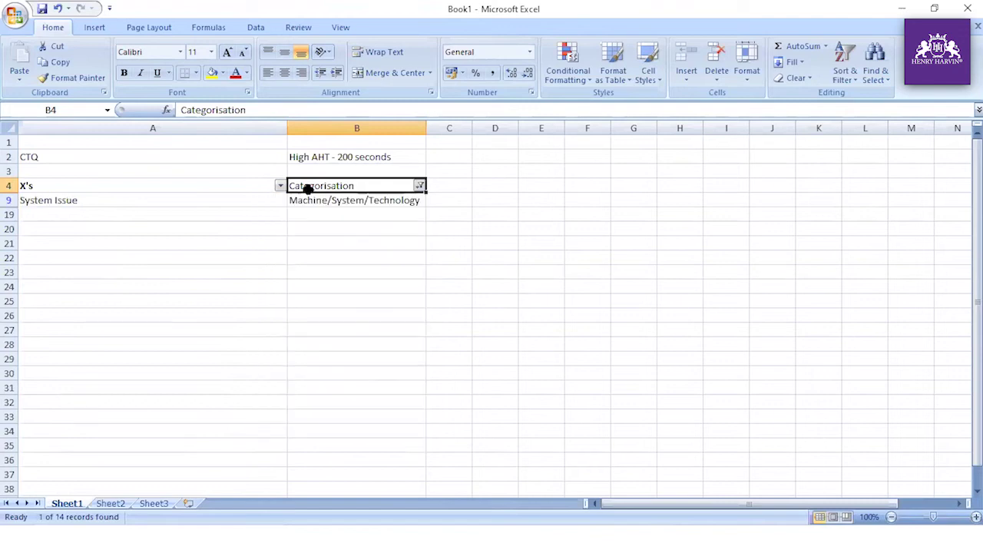
Remove the filters from the heading row so that all X's are listed
key("Down")
key("alt+d")
key("f")
key("f")
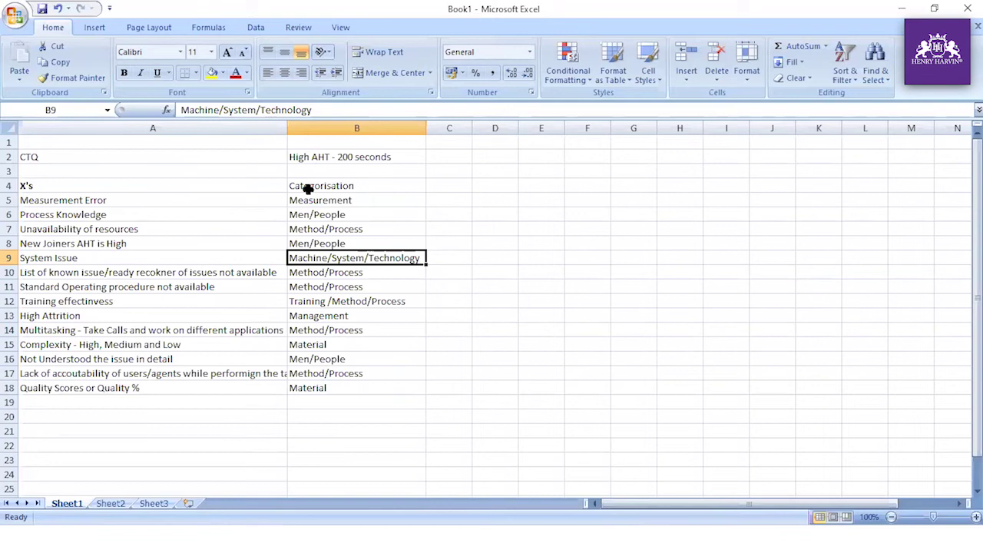
Hide column B to show the X's list without its categories, and unhide the column again
left_click(364, 122)
right_click(364, 123)
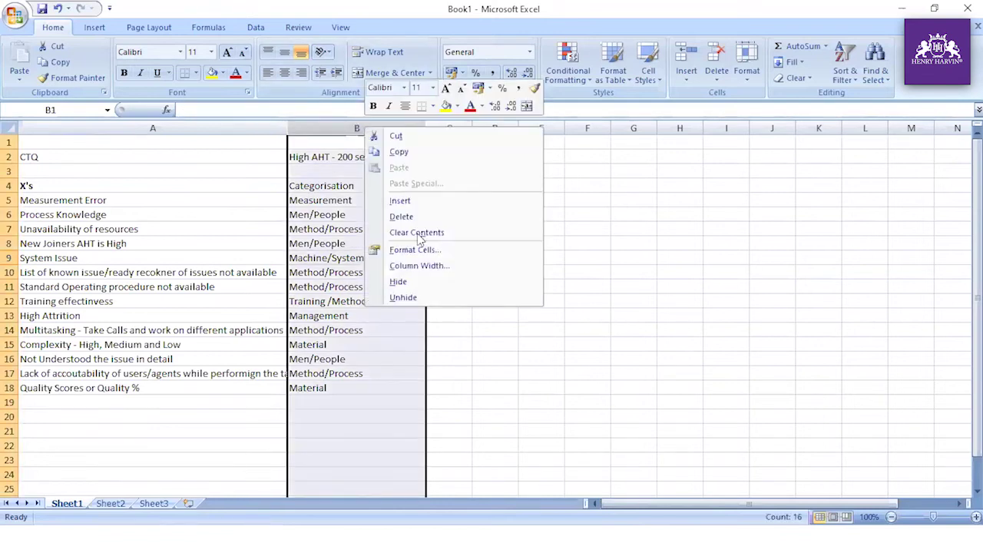
left_click(417, 281)
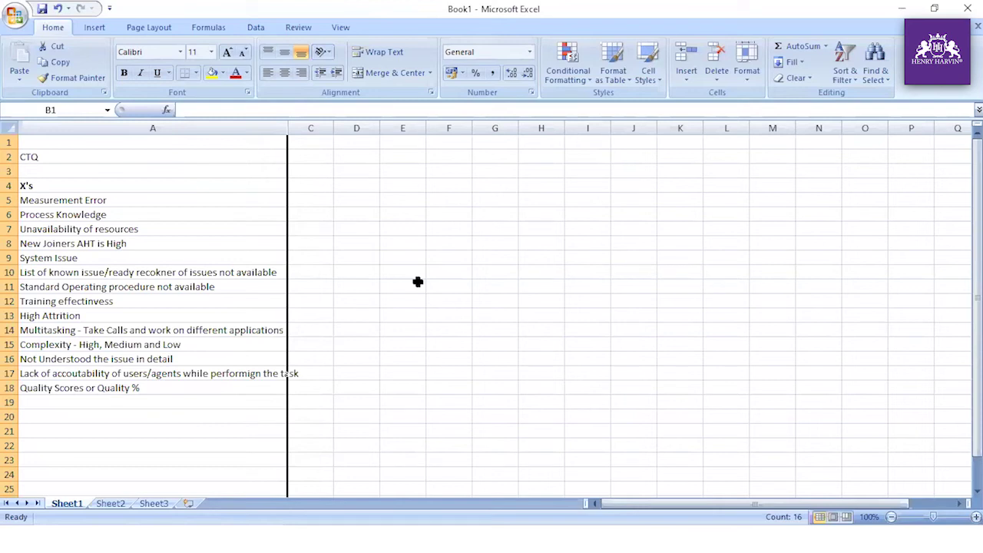
key("ctrl+shift+0")
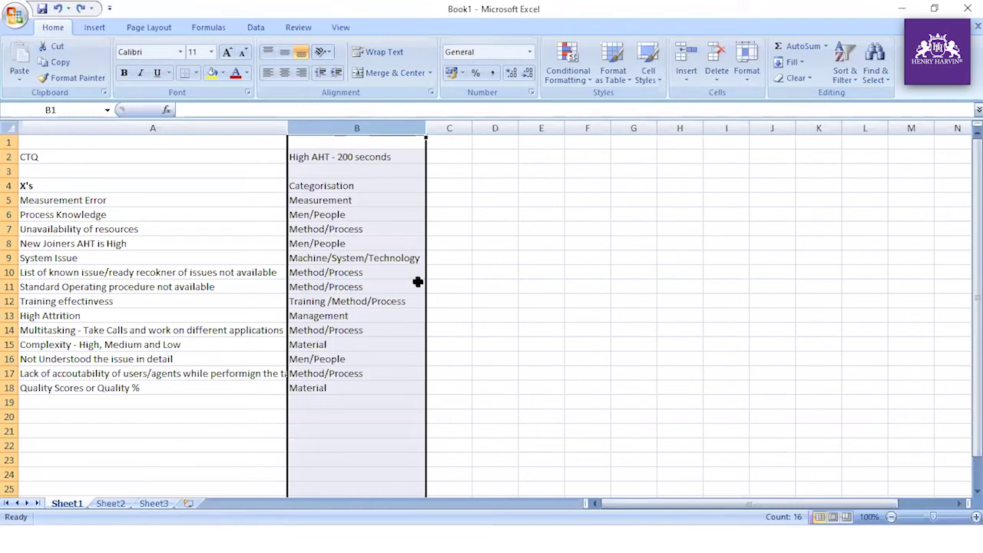
Switch to the presentation to review the "Analyze - 6Ms" slide
key("alt+Tab")
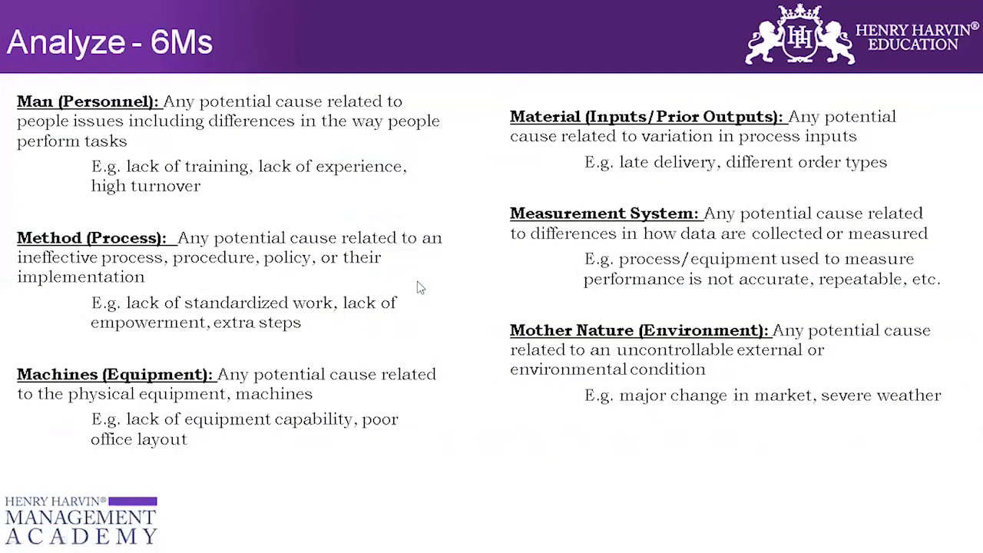
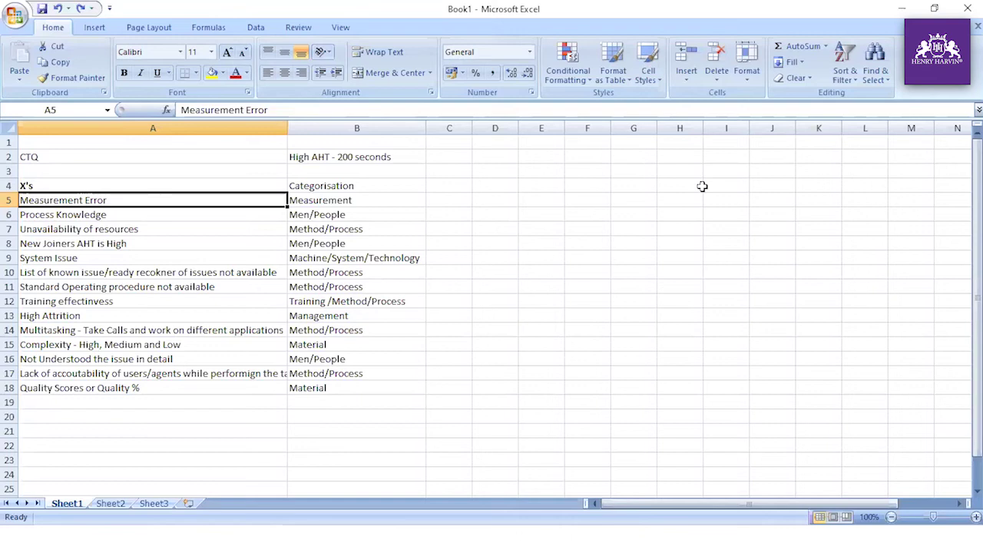
Enter the column heading "Impact(High, Medium/Low)" in cell C4 and widen column C to fit it
key("Up")
key("Right")
key("Right")
key("Left")
key("Right")
type("Impa")
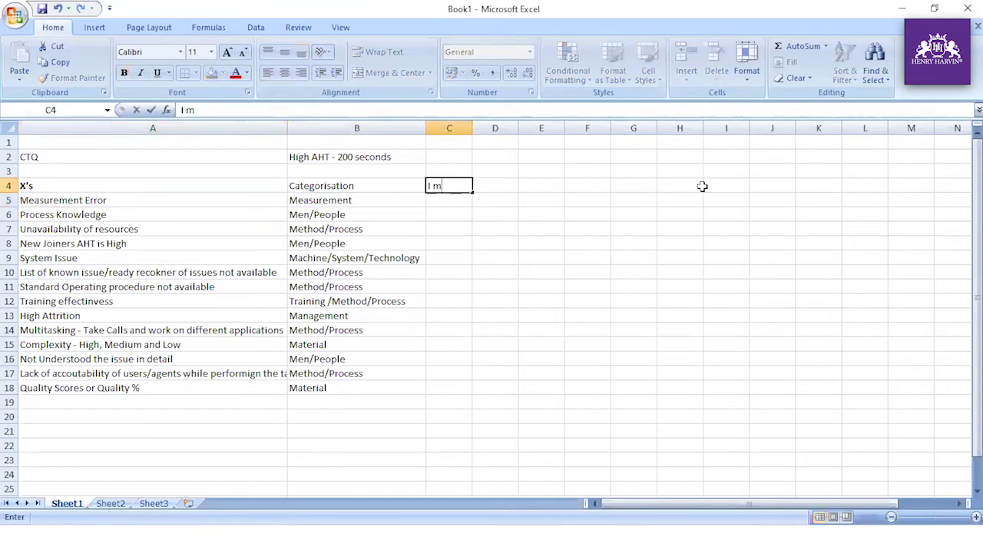
key("BackSpace")
key("BackSpace")
key("BackSpace")
type("mpact(")
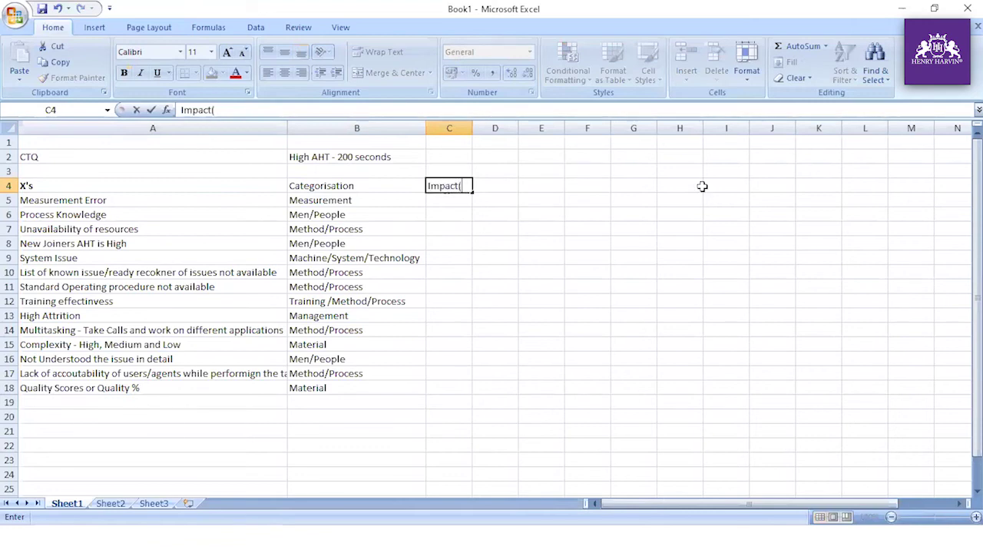
type("High, Medium/Low)")
key("Return")
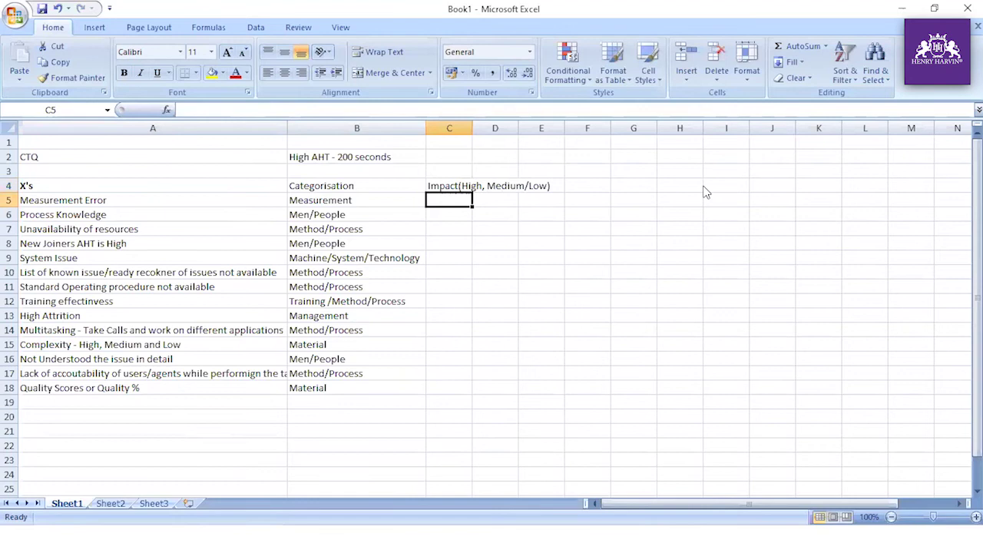
double_click(471, 129)
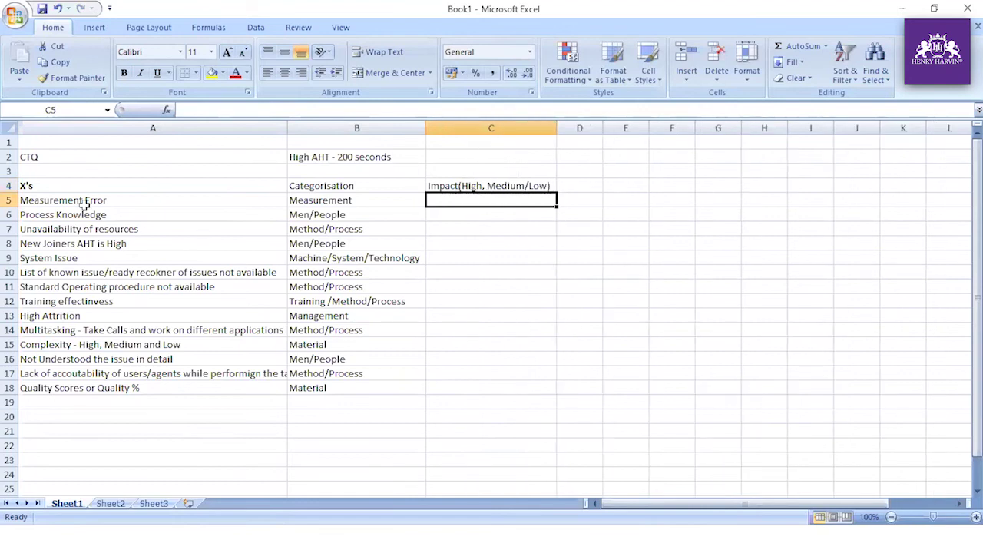
Rate the impact of Measurement Error, Process Knowledge and Unavailability of resources as High in cells C5 to C7
left_click_drag(64, 202, 198, 385)
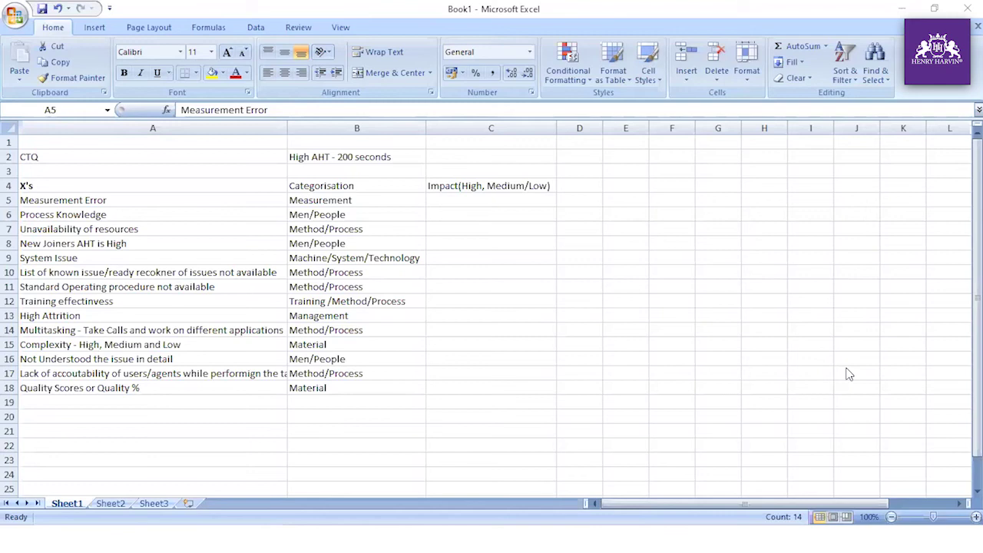
left_click(470, 201)
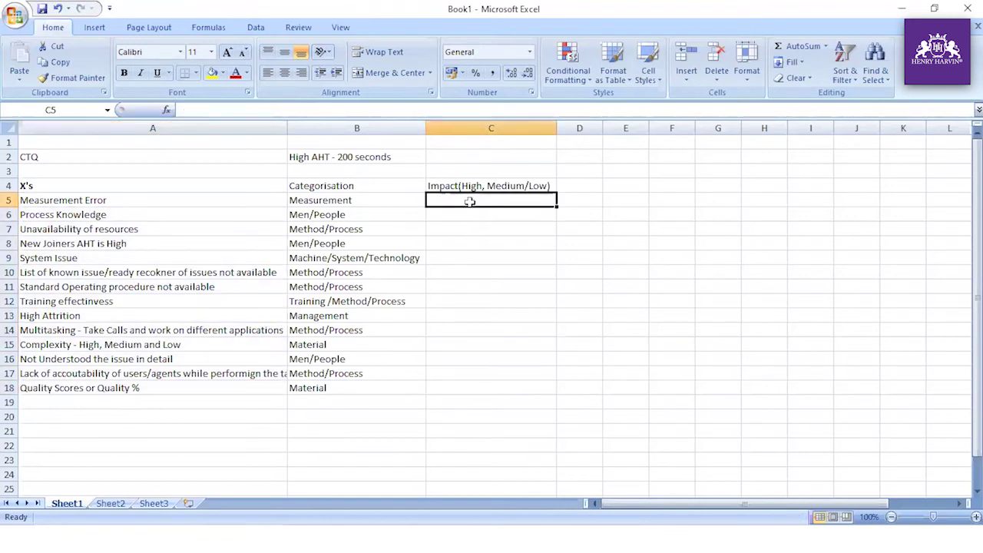
type("H")
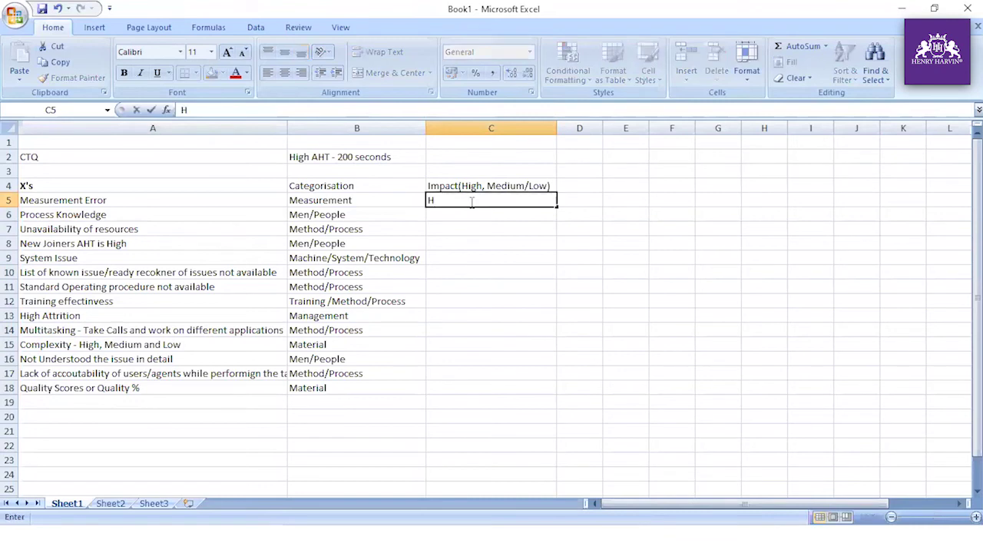
type("igh")
key("Return")
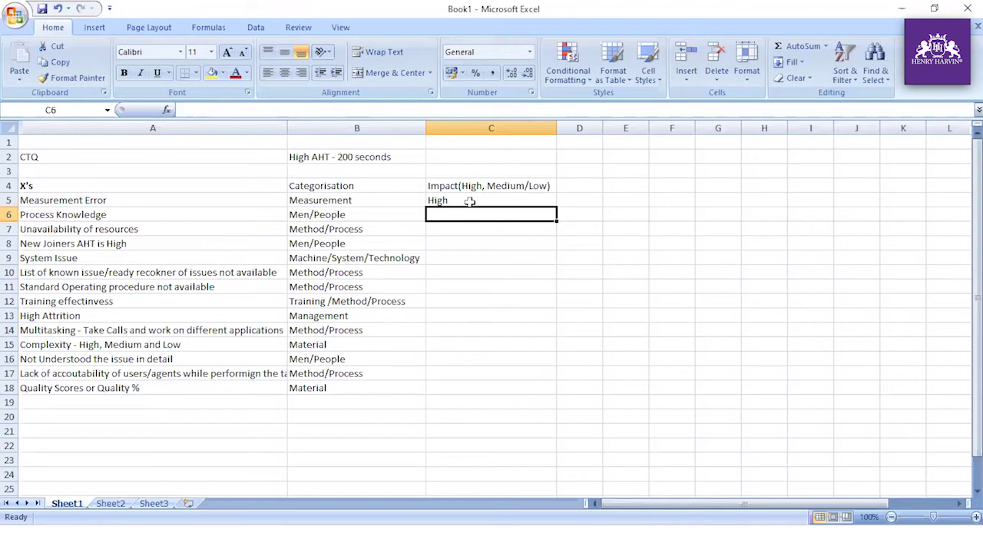
type("M")
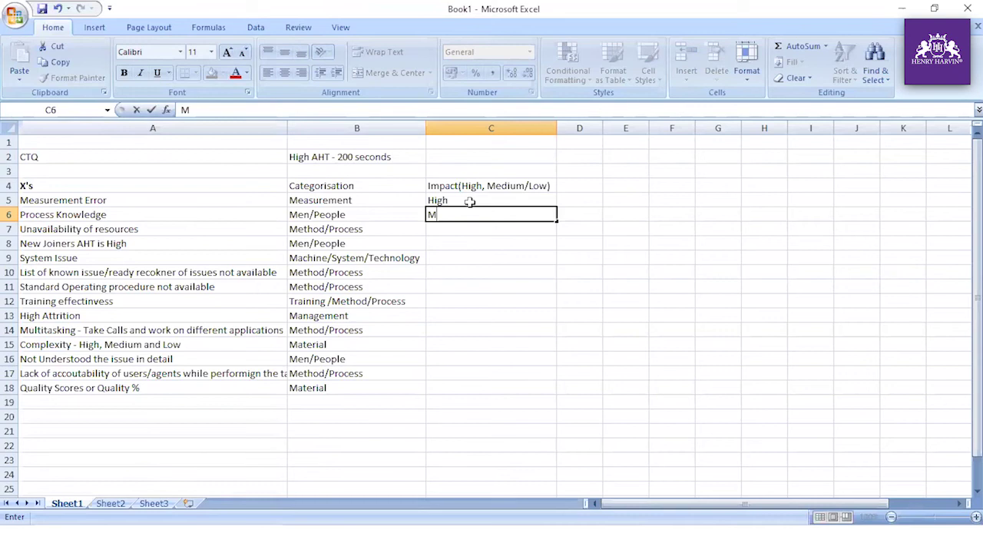
key("BackSpace")
type("High")
key("Return")
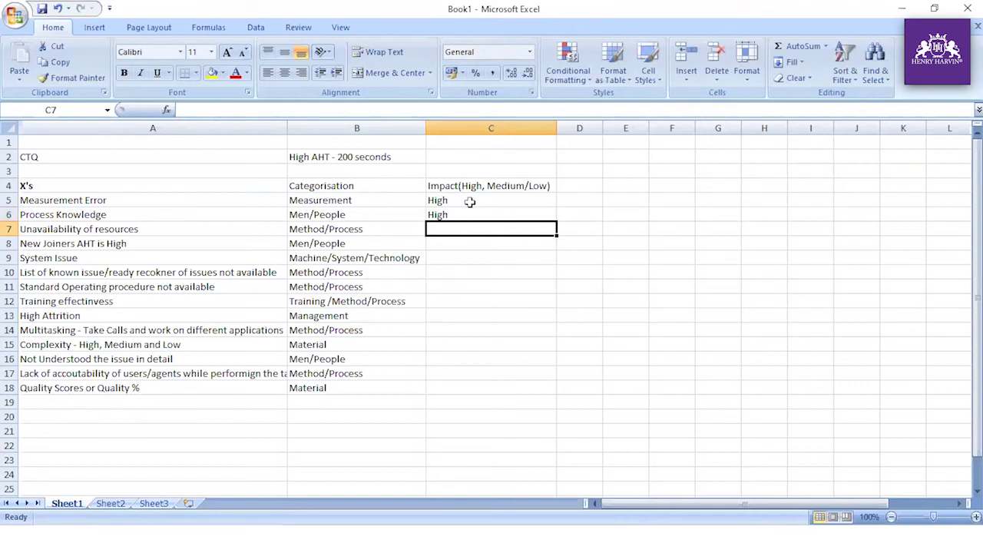
type("H")
key("Return")
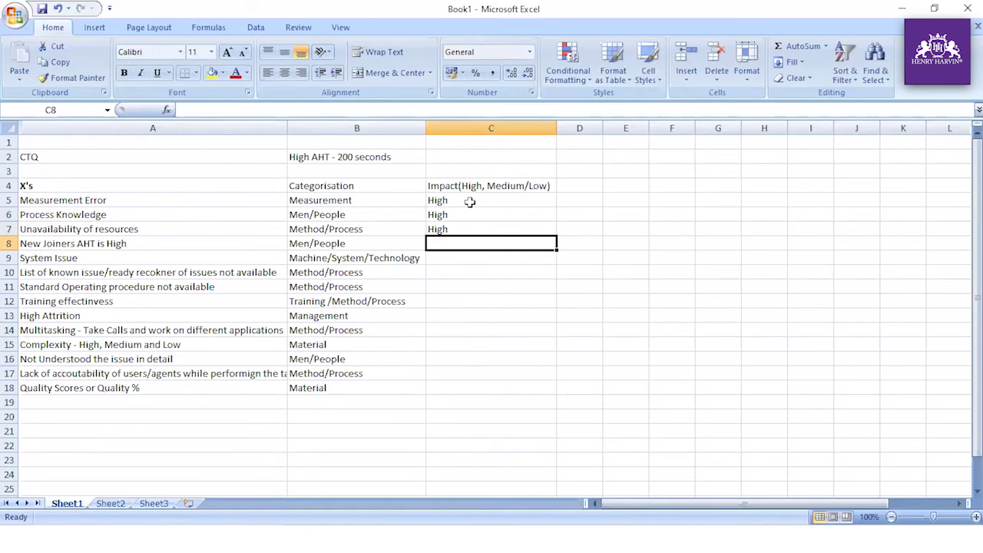
Rate New Joiners AHT is High and System Issue as Medium, and the unavailable known-issue list as Low, in cells C8 to C10
type("Medium")
key("Return")
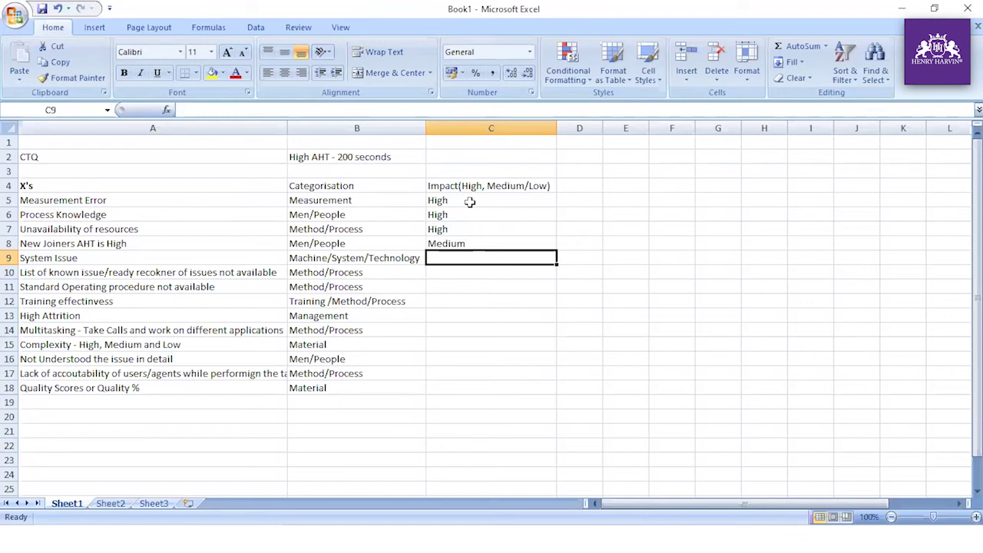
type("Medium")
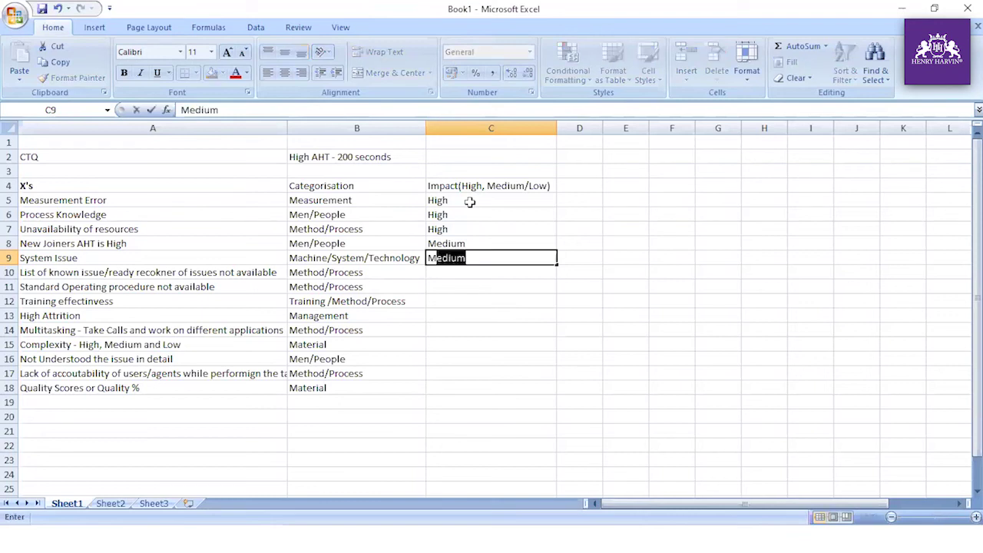
key("Return")
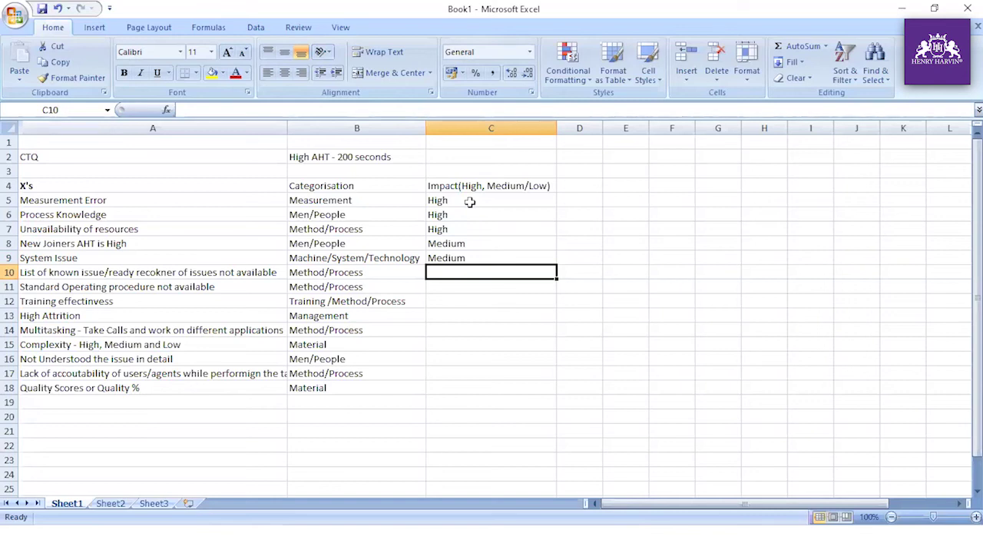
type("M")
key("BackSpace")
key("BackSpace")
type("Low")
key("Return")
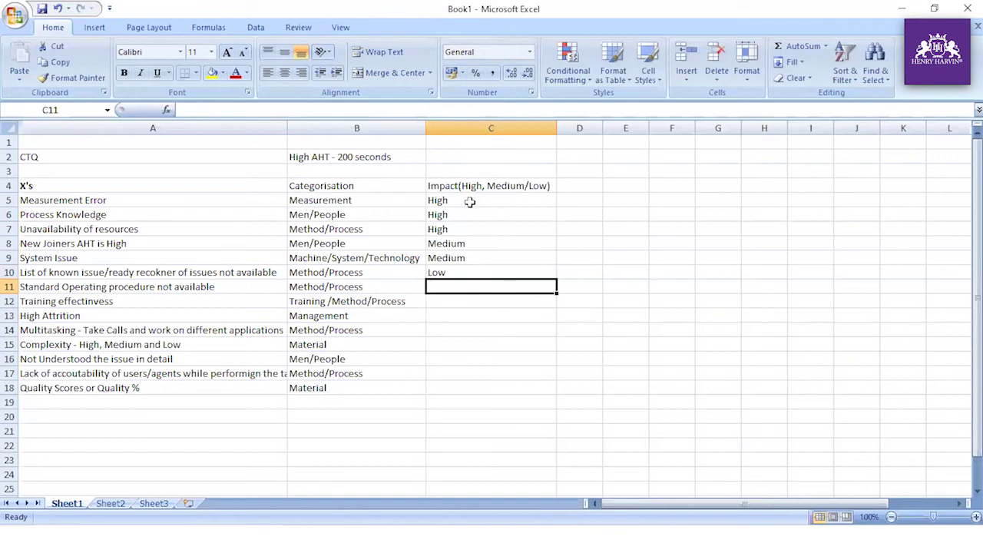
Rate the missing Standard Operating procedure and the training effectiveness as Medium and High Attrition as High in cells C11 to C13
type("Medium")
key("Return")
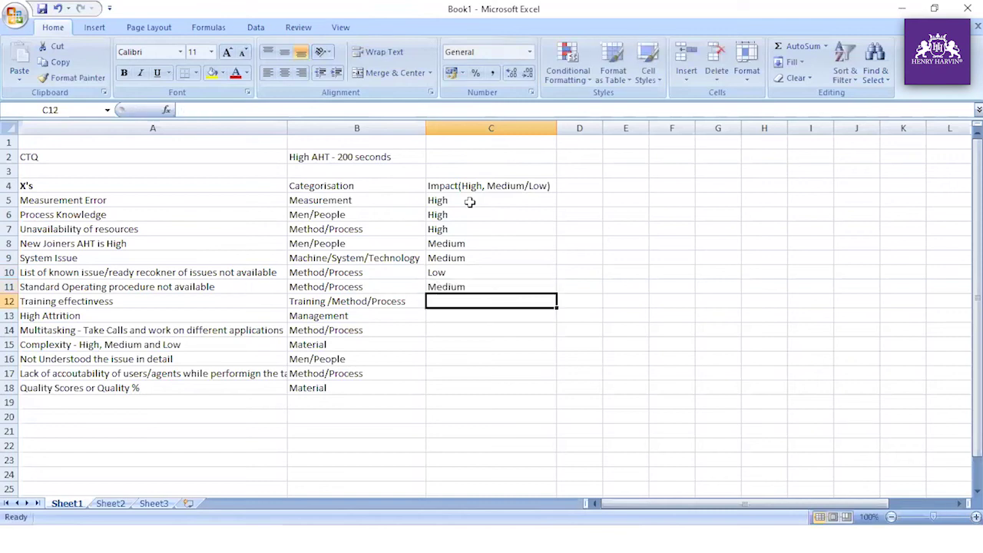
type("Medium")
key("Return")
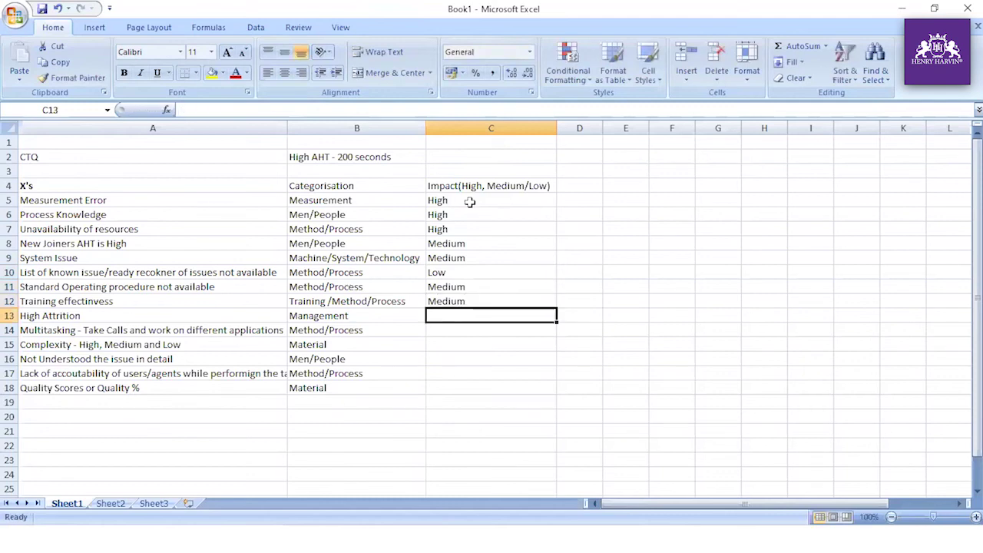
type("H")
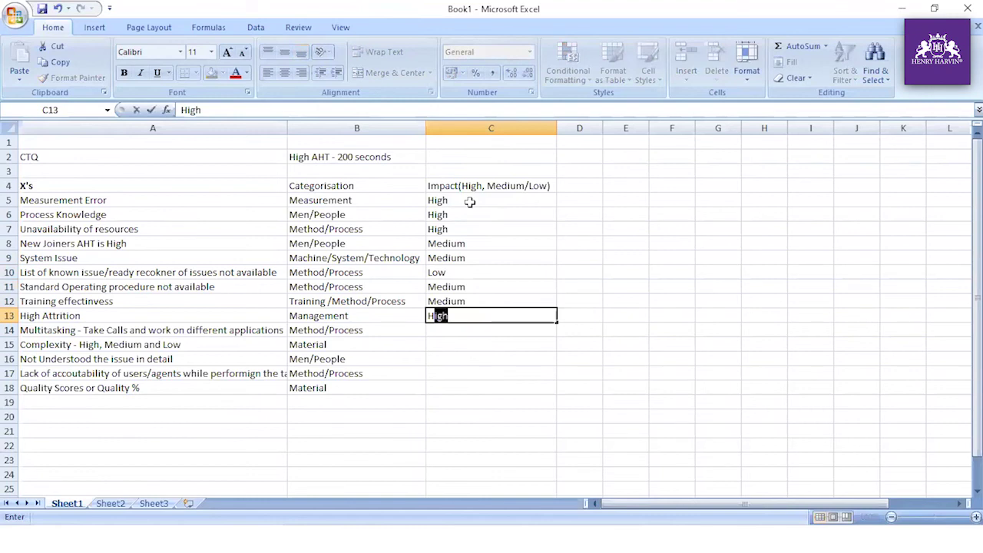
key("Return")
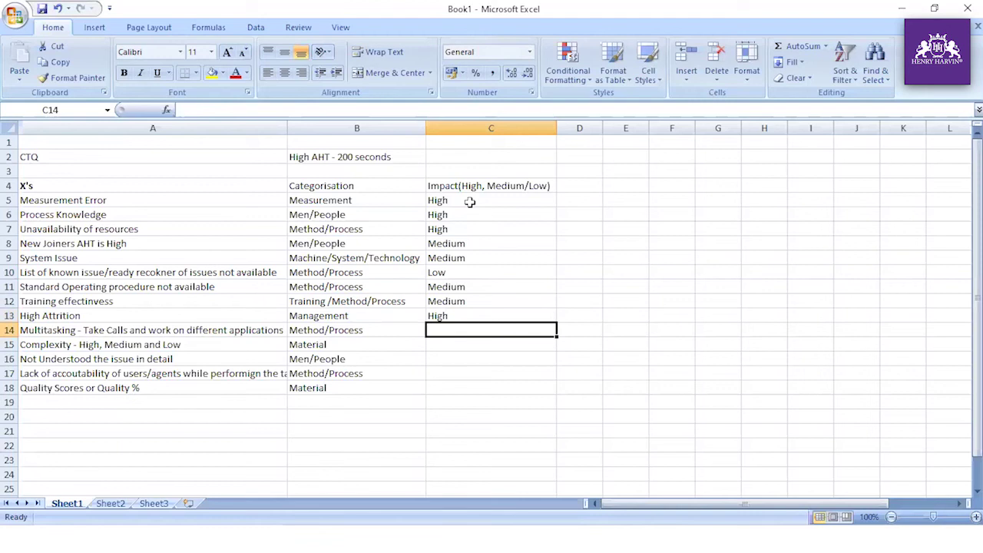
Rate Multitasking as Low, and Complexity and Not Understood the issue in detail as Medium, in cells C14 to C16
type("Low")
key("Return")
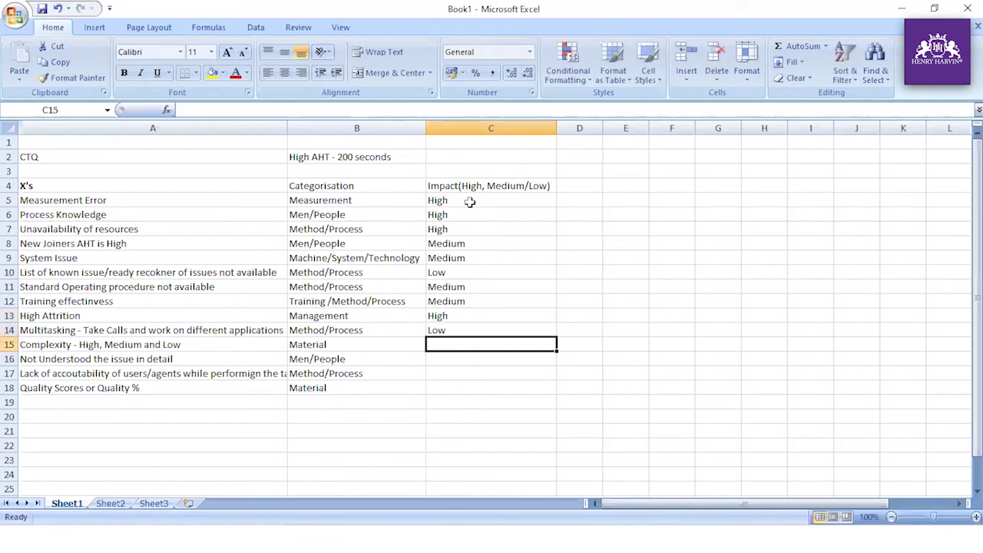
type("M")
key("Return")
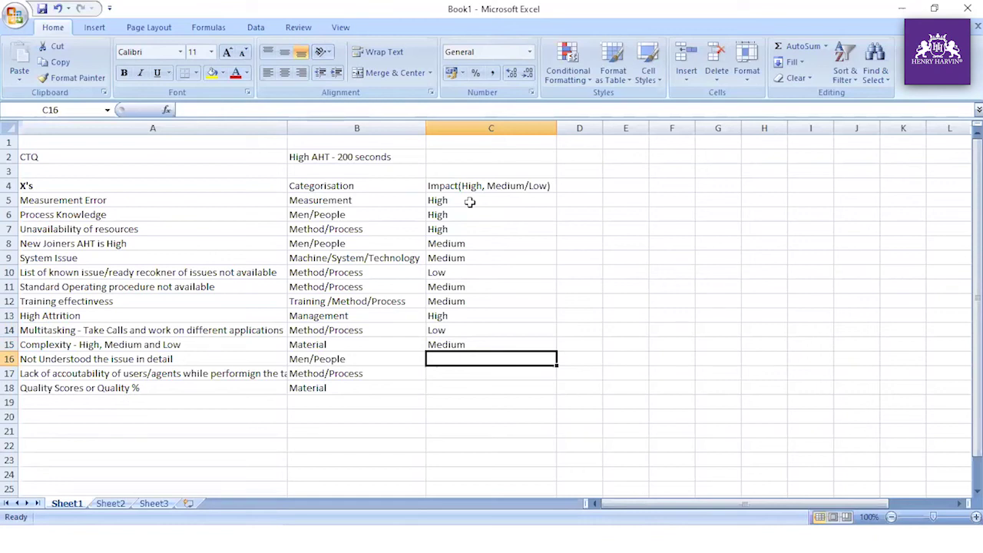
type("Medium")
key("Return")
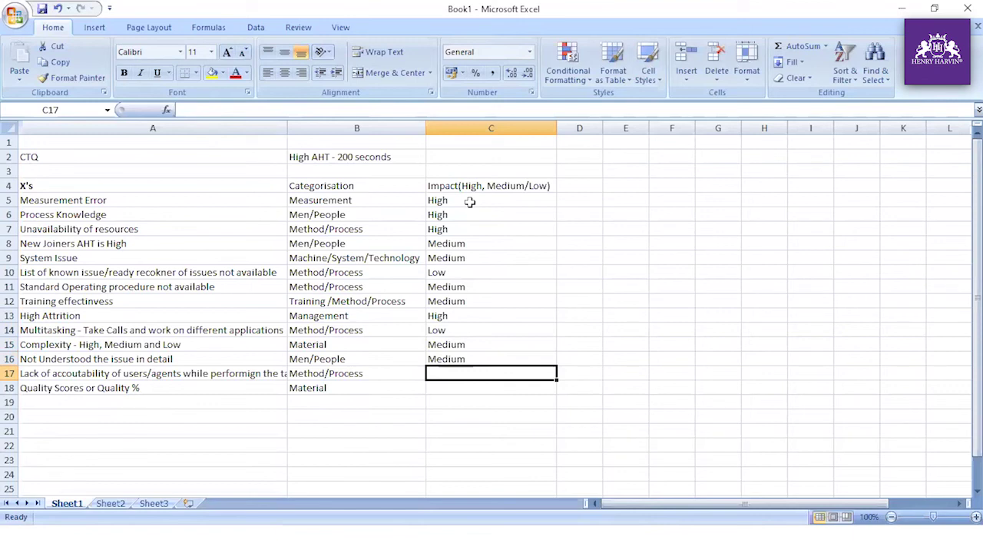
Rate the lack of accountability and Quality Scores as High in cells C17 and C18, and return to cell C5
type("High")
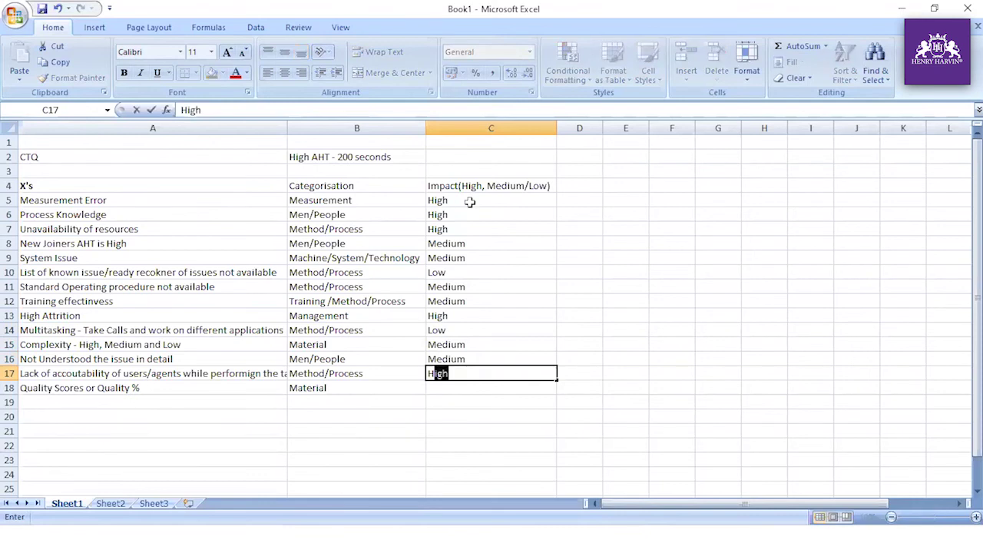
key("Return")
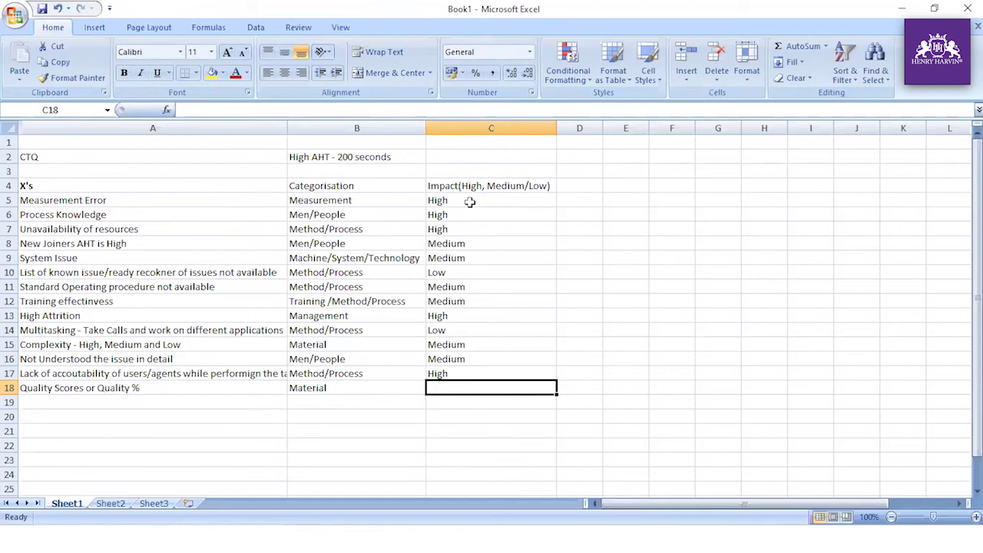
type("High")
key("Return")
key("Up")
key("Up")
key("Up")
key("Up")
key("Up")
key("Up")
key("Up")
key("Up")
key("Up")
key("Up")
key("Up")
key("Up")
key("Up")
key("Up")
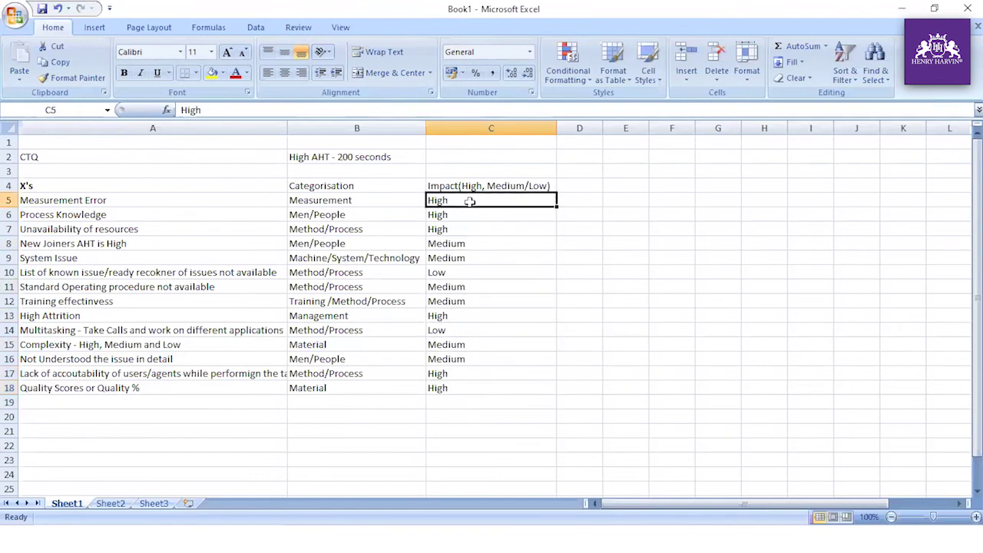
Turn on AutoFilter for the table's header row from the Impact(High, Medium/Low) heading in C4
key("Up")
key("Down")
key("Up")
key("Down")
key("ctrl+shift+Down")
key("Up")
key("alt")
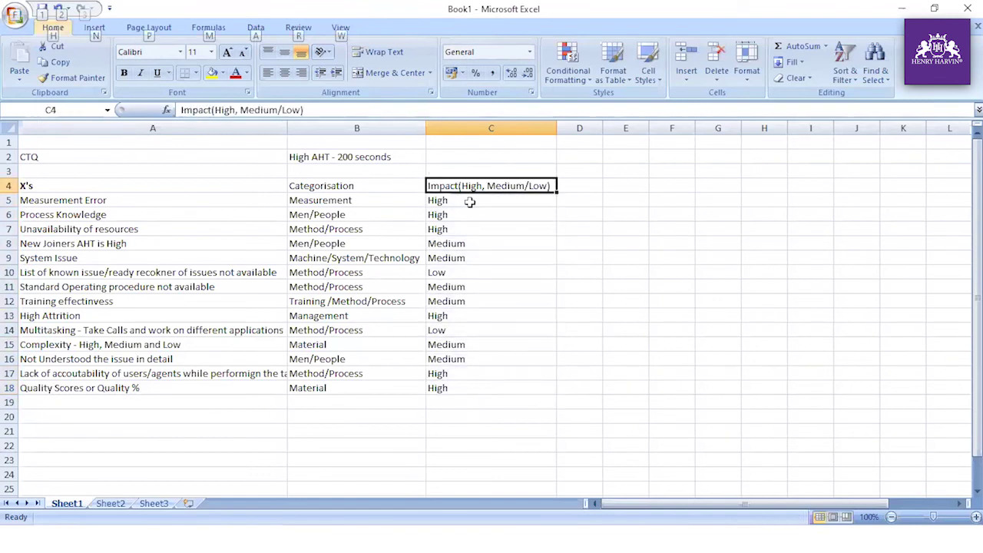
key("d")
key("f")
key("f")
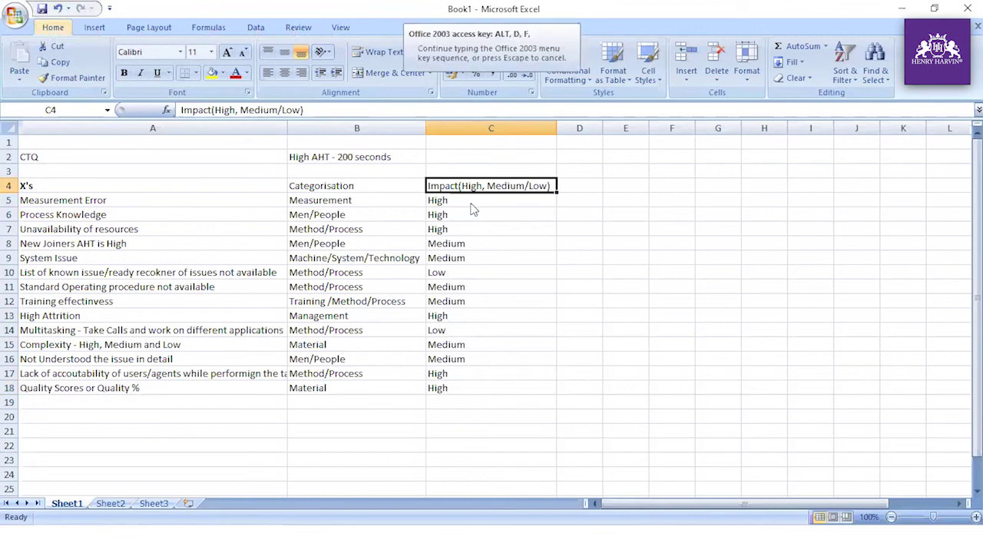
Filter the Impact column to show only the causes rated High
key("alt+Down")
key("Down")
key("Down")
key("space")
key("Down")
key("space")
key("Return")
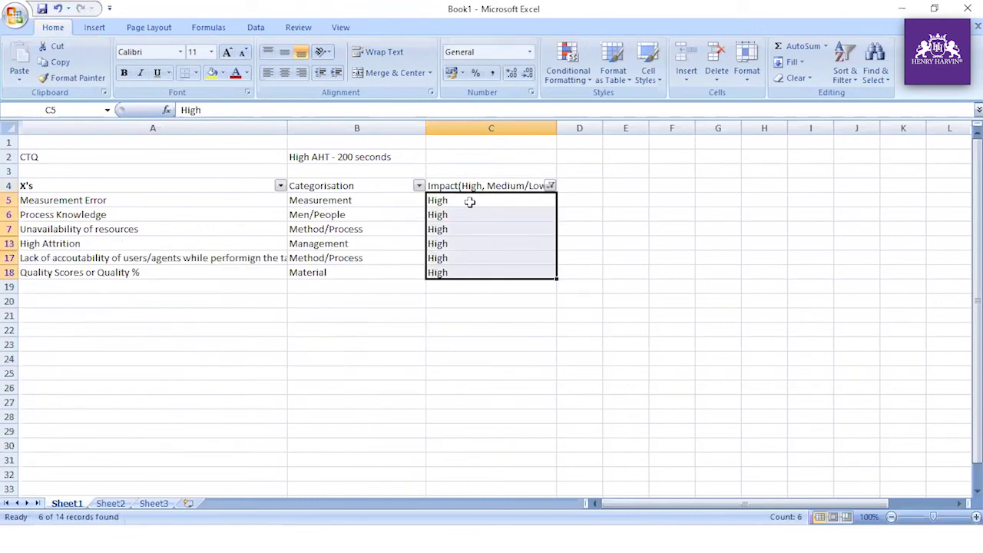
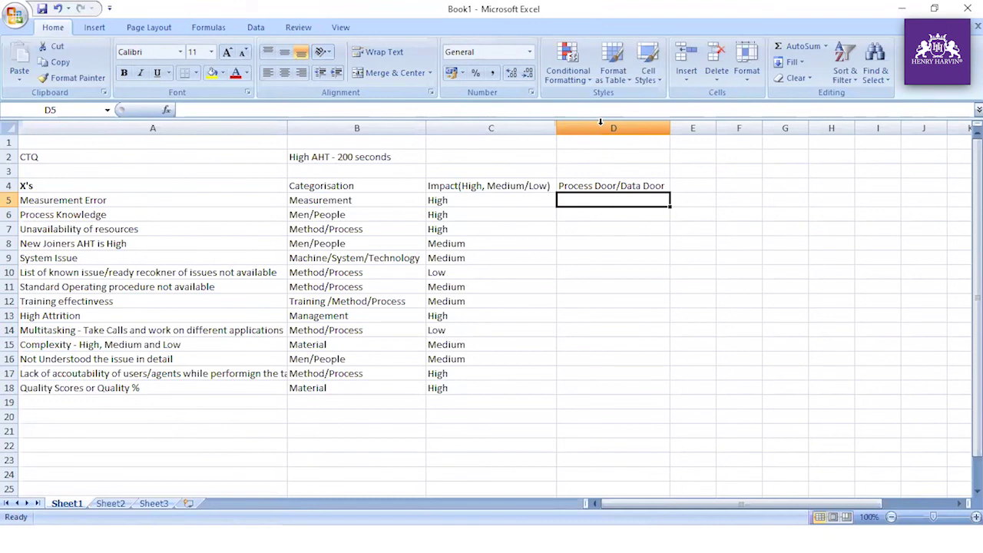
Classify Measurement Error as Data Door, Process Knowledge as Process Door and Unavailability of resources as Data Door in cells D5 to D7
key("Left")
key("Left")
key("Left")
key("Right")
key("Right")
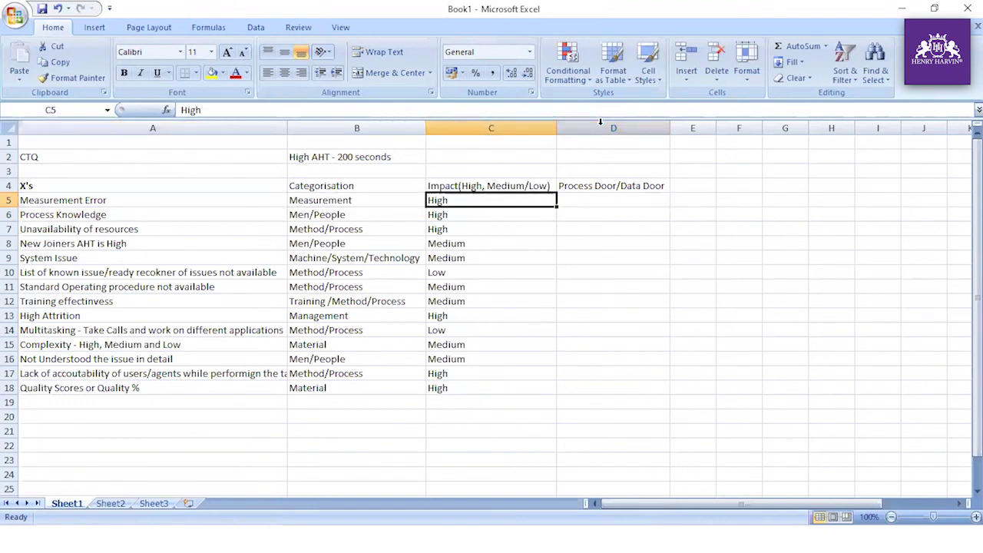
key("Right")
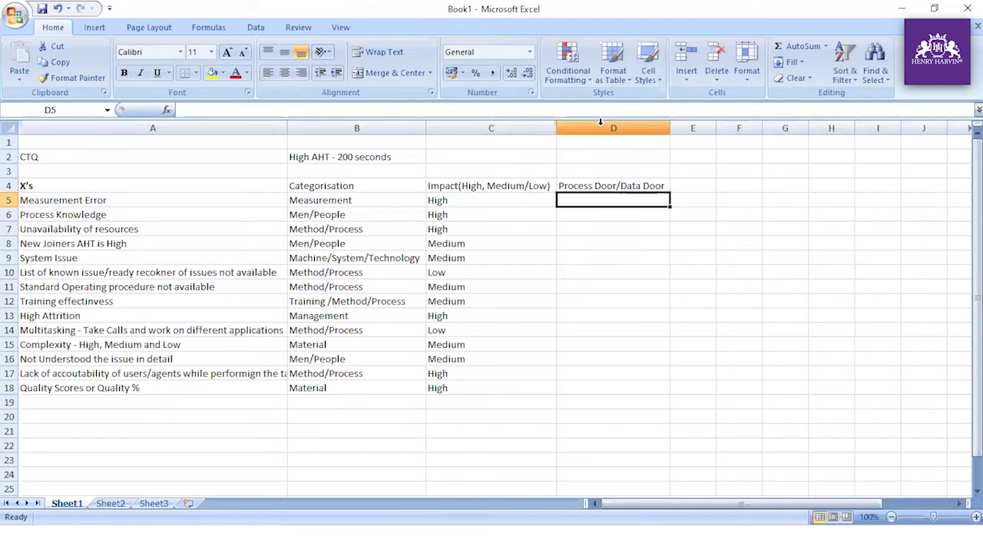
type("Data Door")
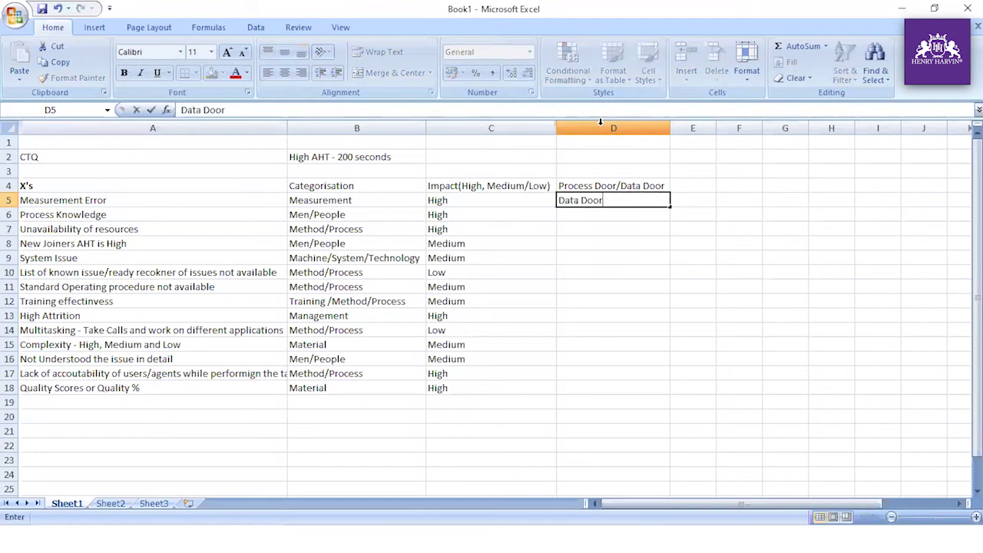
key("Return")
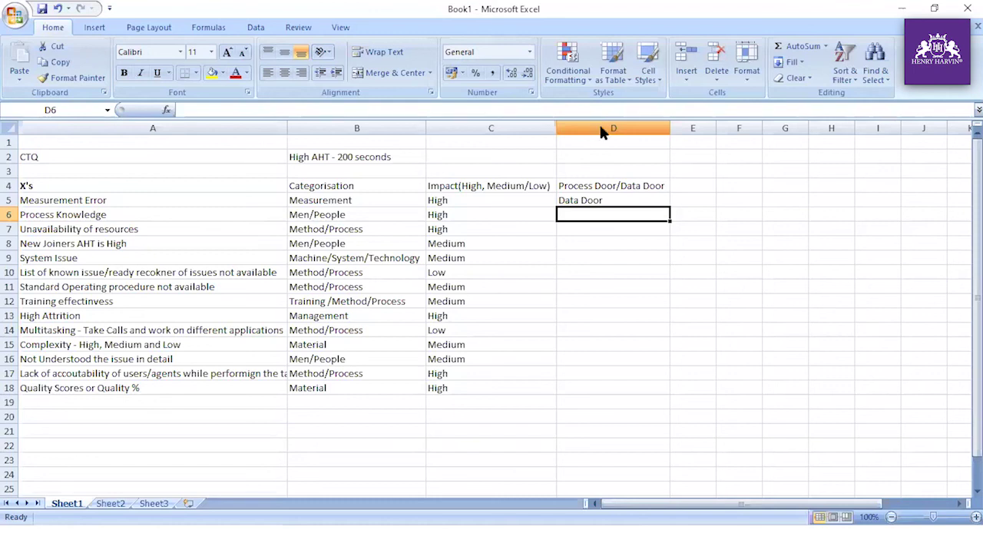
type("Process Door")
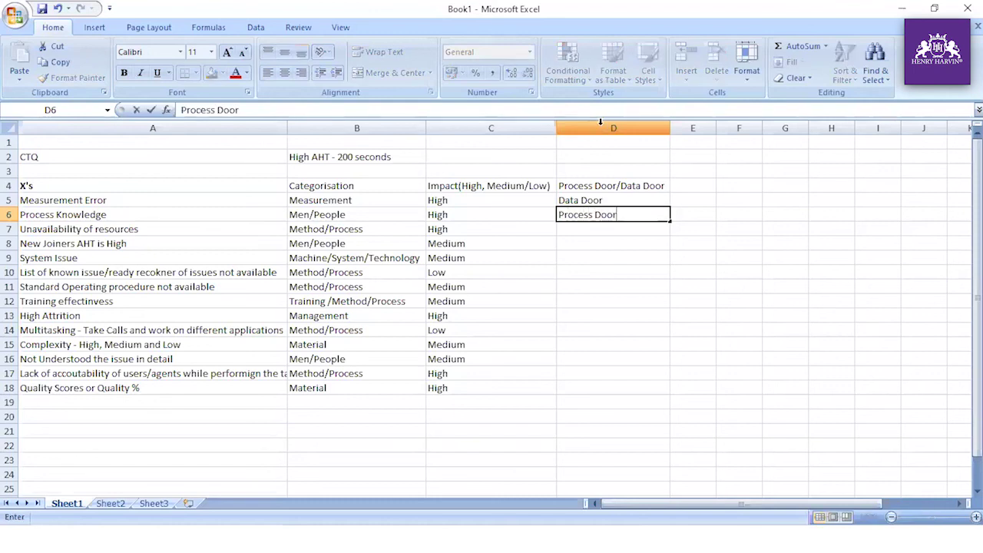
key("Return")
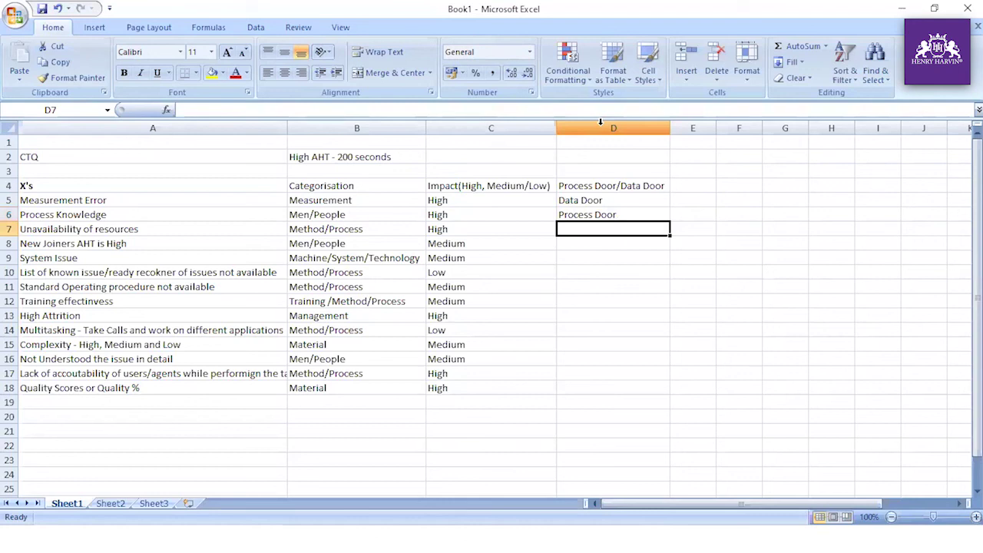
type("Data Door")
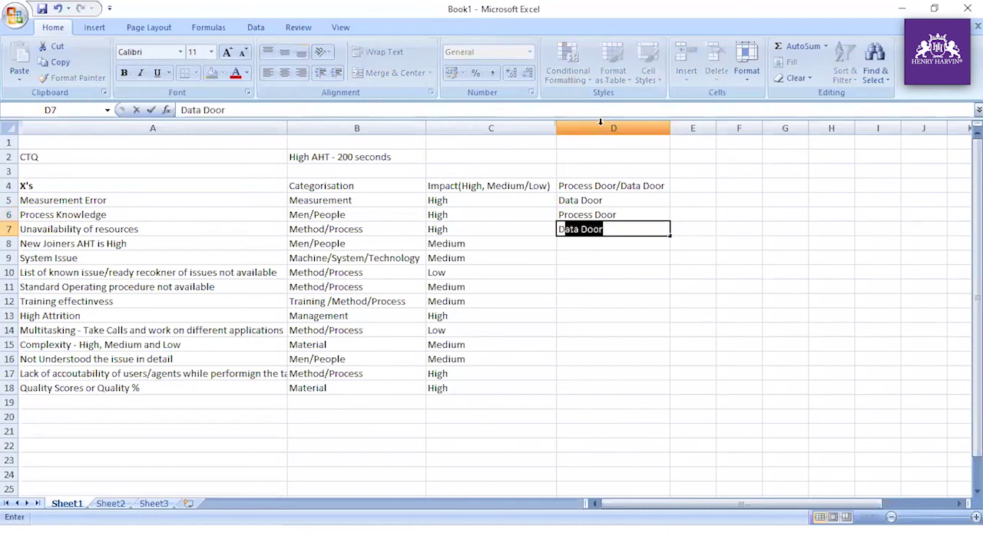
key("Return")
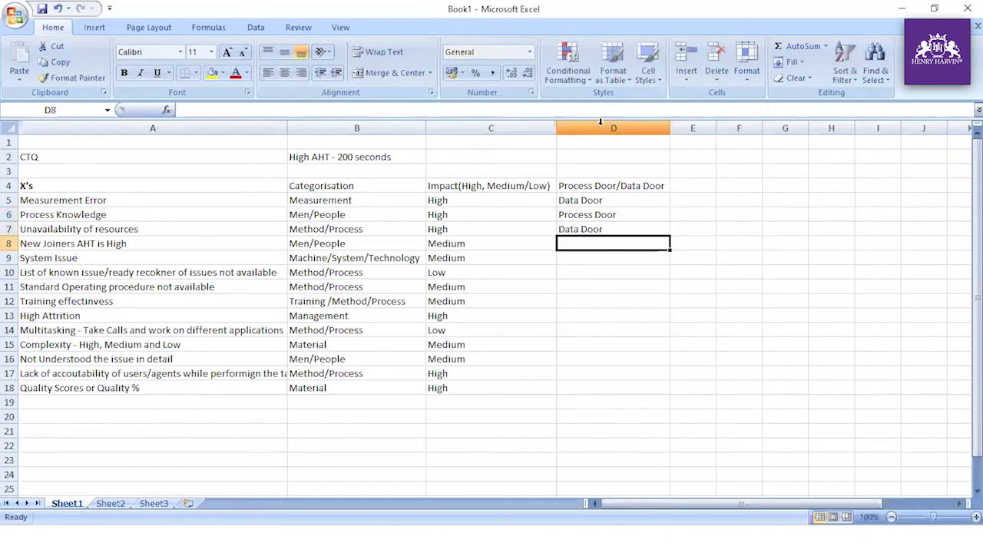
Classify New Joiners AHT is High and System Issue as Data Door in cells D8 and D9
key("Left")
key("Left")
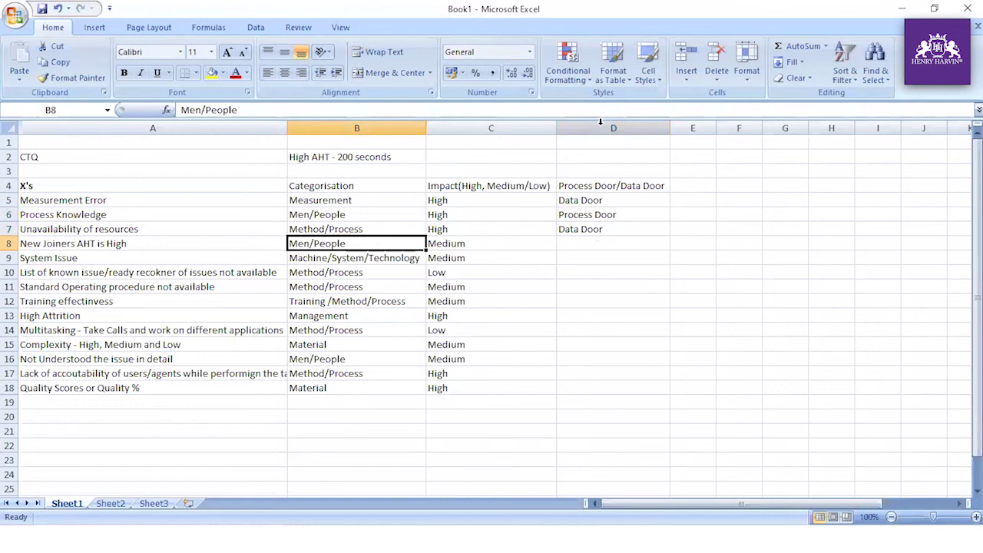
key("Up")
key("Left")
key("Down")
key("Up")
key("Right")
key("Left")
key("Down")
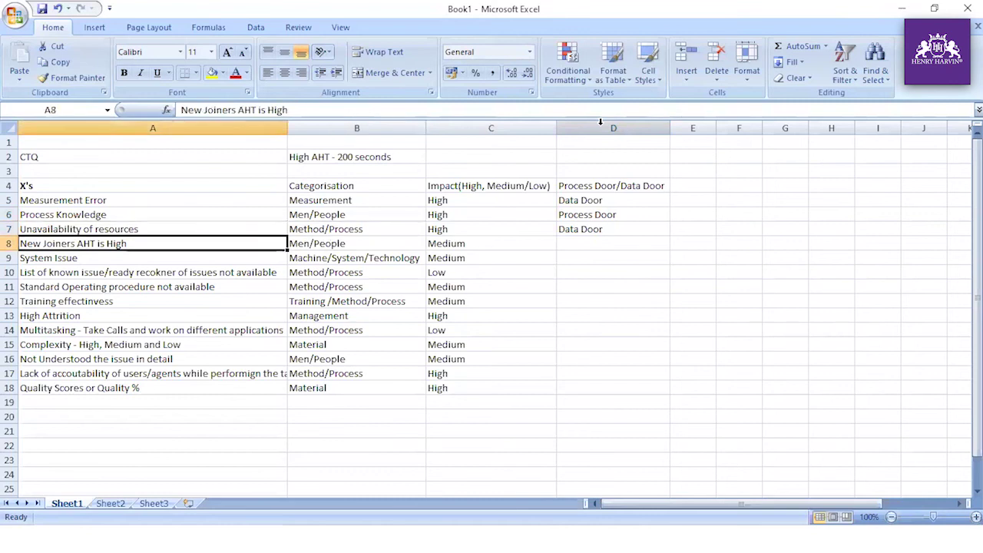
key("Right")
key("Right")
key("Right")
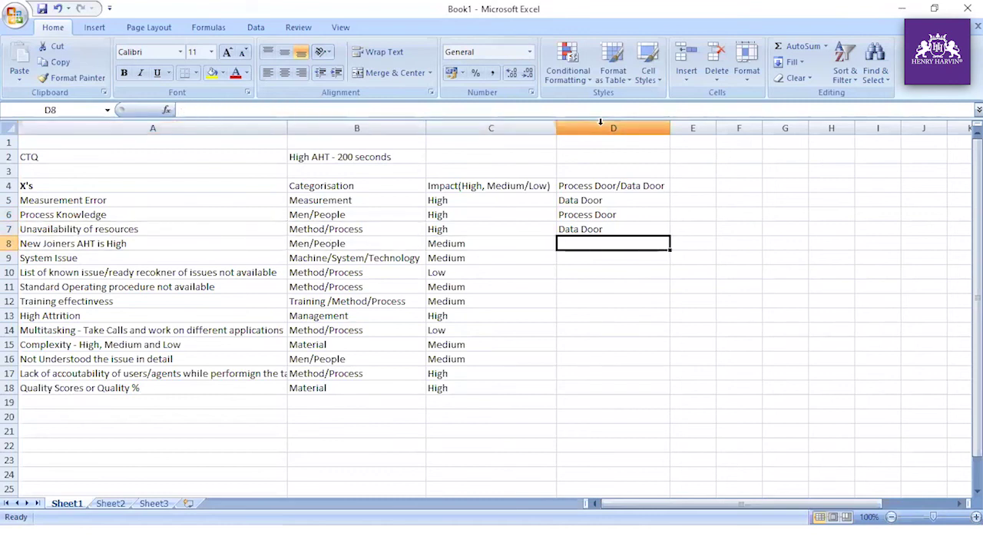
type("Data Door")
key("Return")
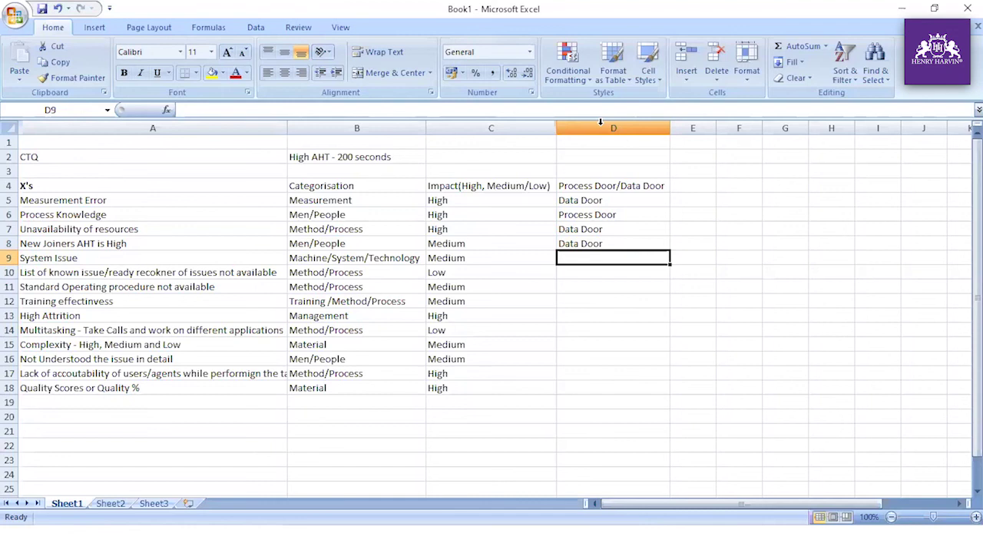
type("DA")
key("Return")
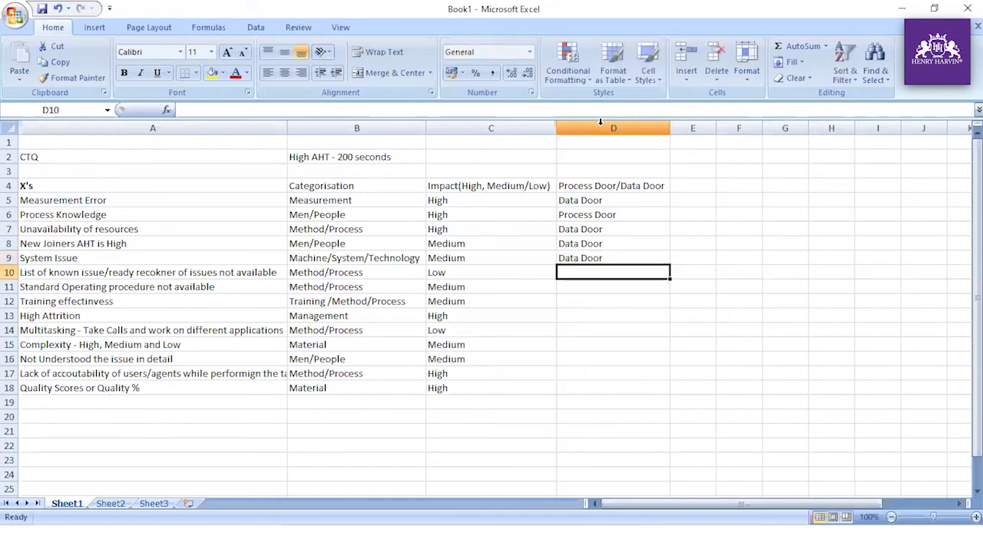
Classify the unavailable known-issue list and Standard Operating procedure as Process Door and the training effectiveness as Data Door in cells D10 to D12
type("Process Door")
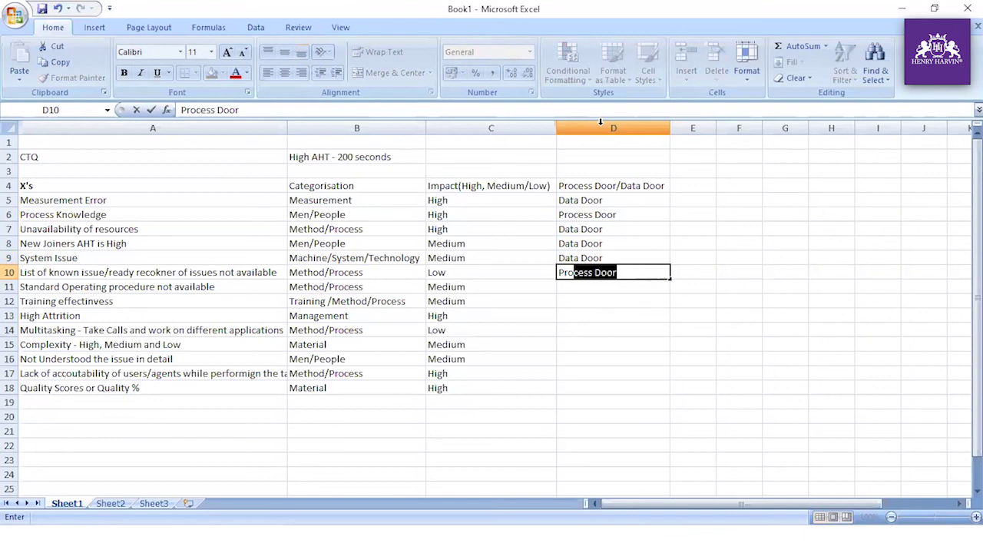
key("Return")
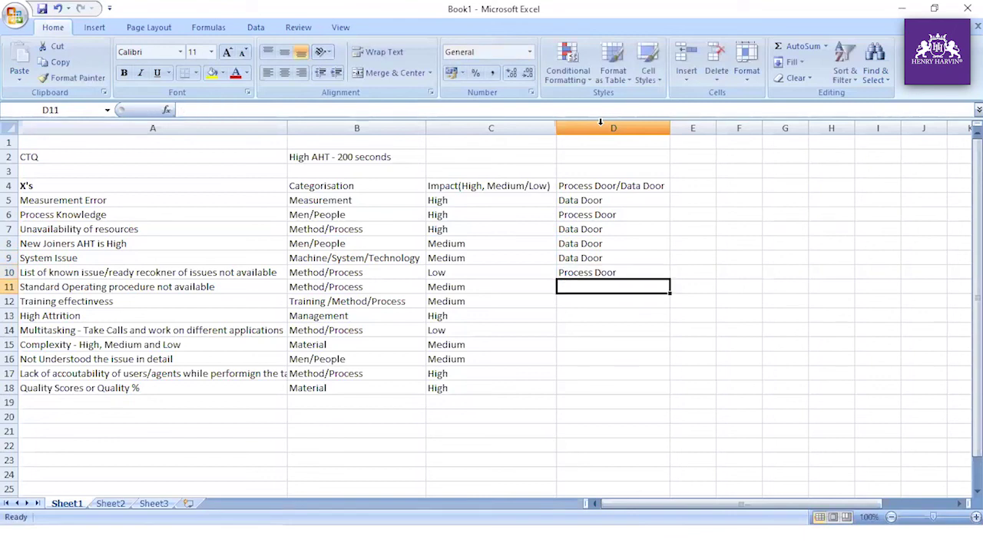
type("Process Door")
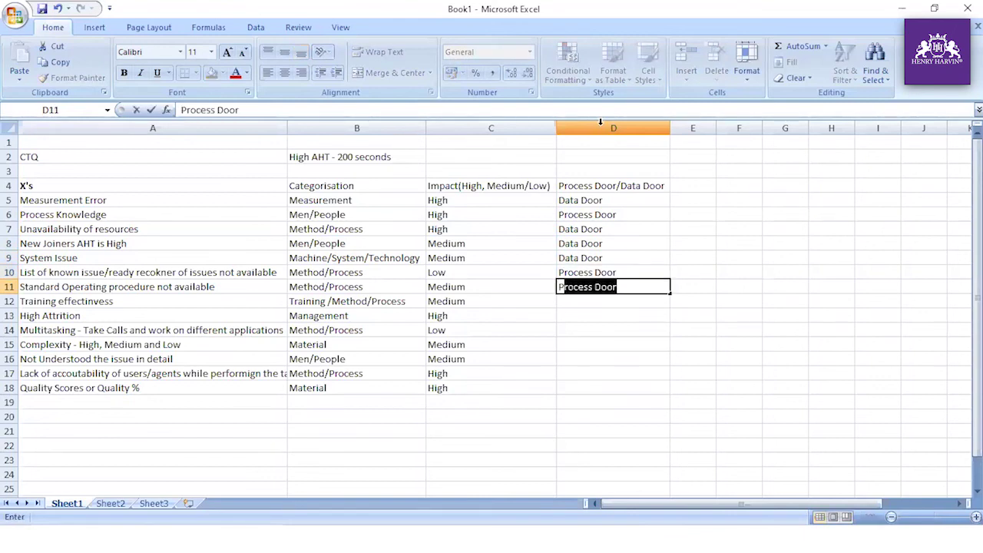
key("Return")
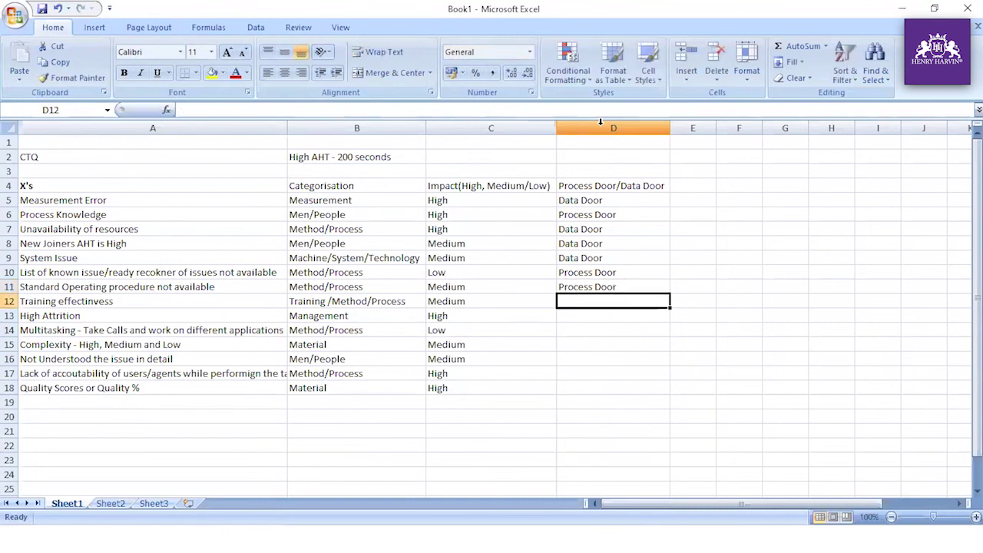
type("Data Door")
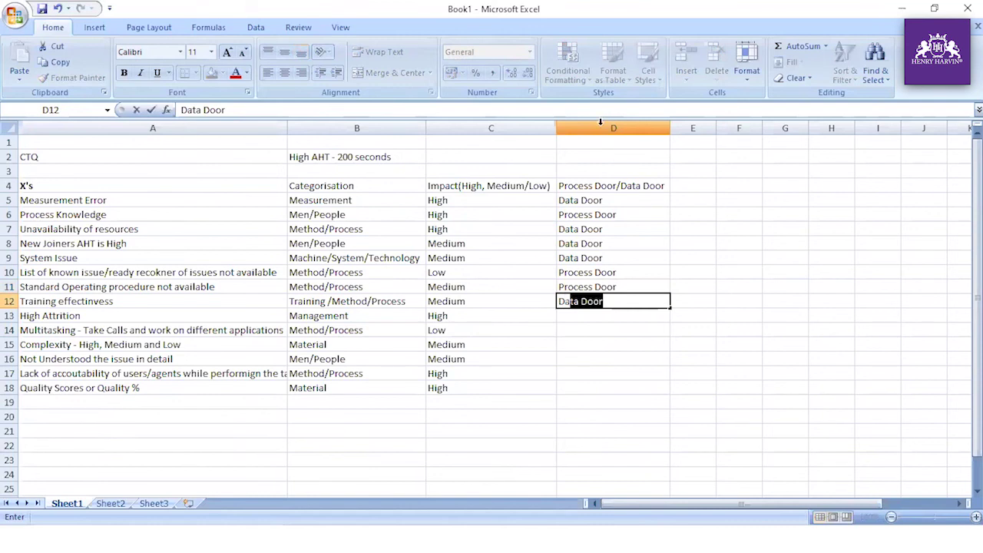
key("Return")
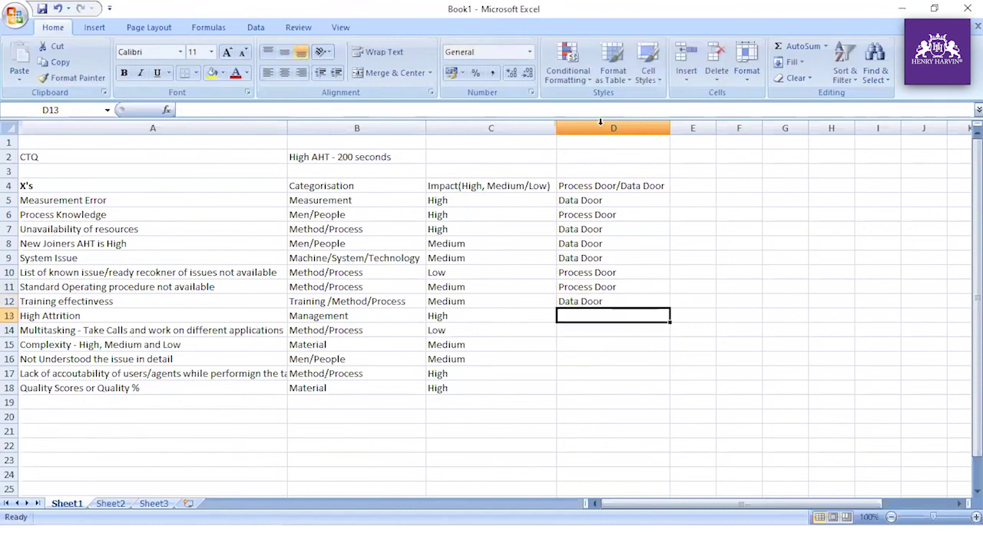
Classify High Attrition as Data Door, Multitasking as Process Door and Complexity as Data Door in cells D13 to D15
type("Data Door")
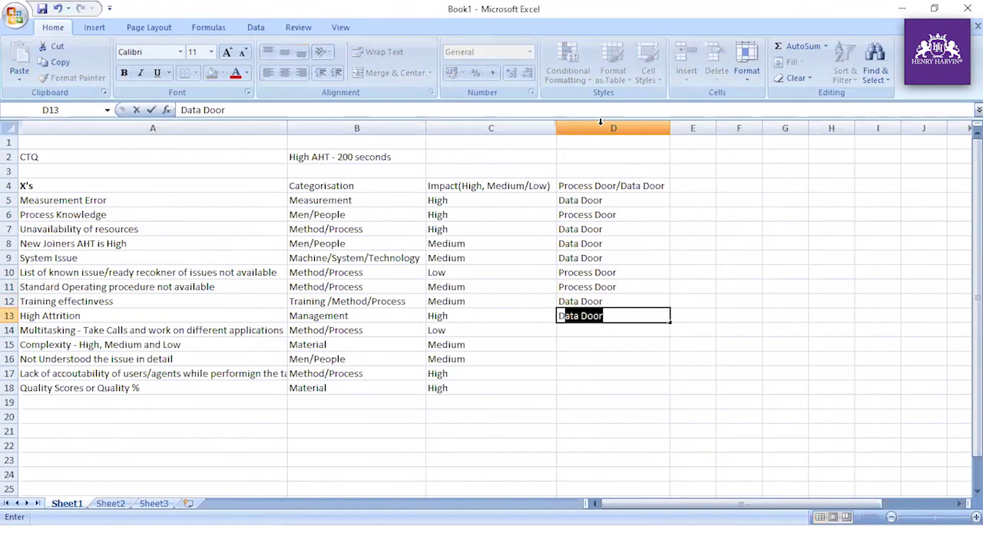
key("Return")
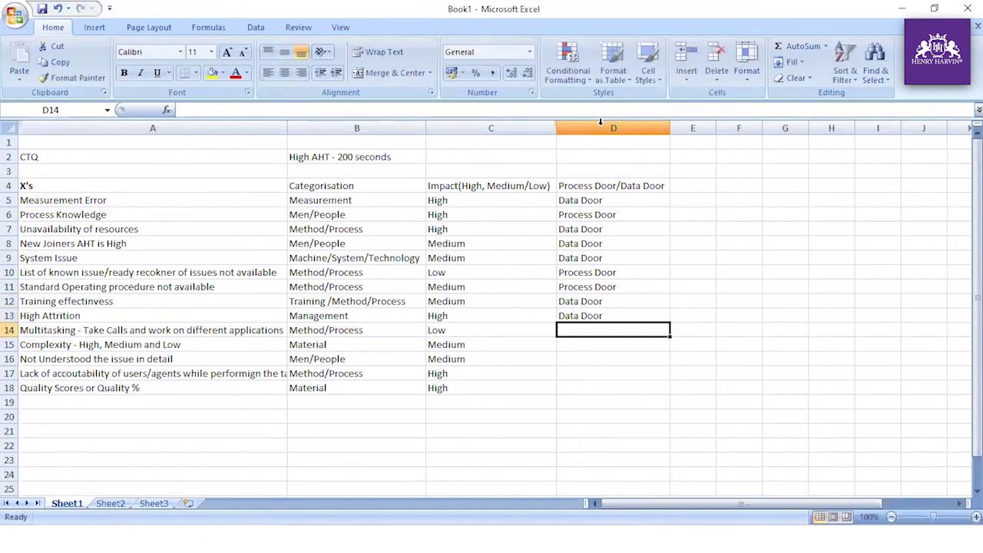
type("Process Door")
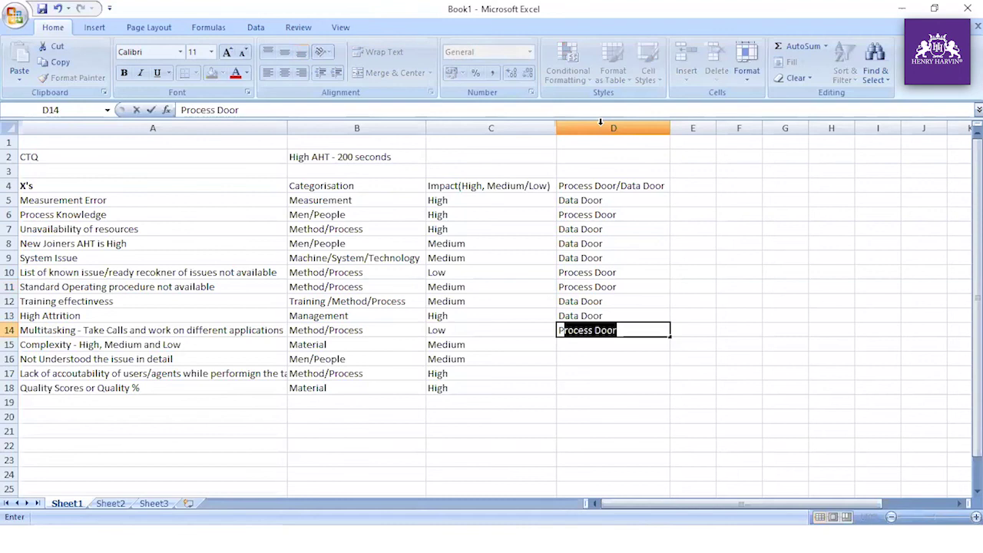
key("Return")
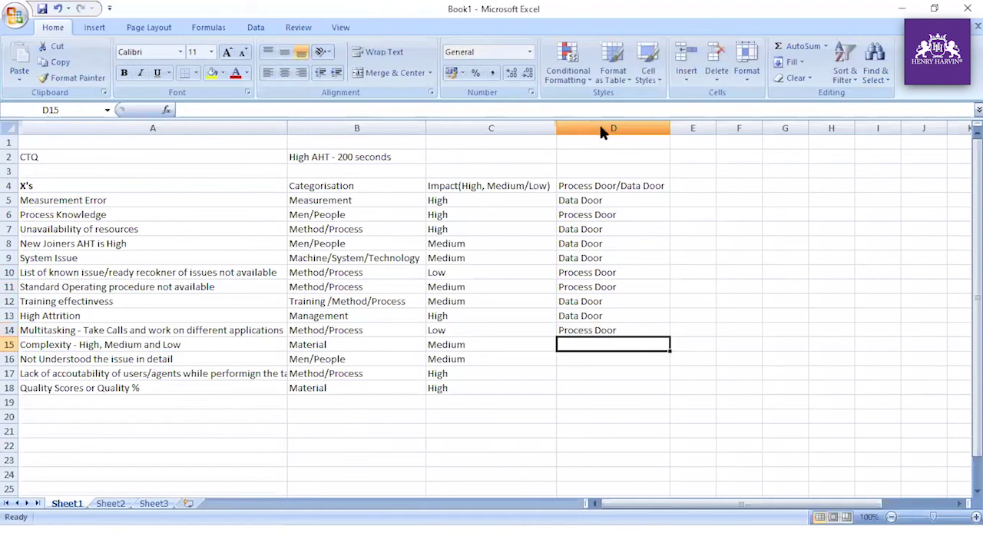
type("Da")
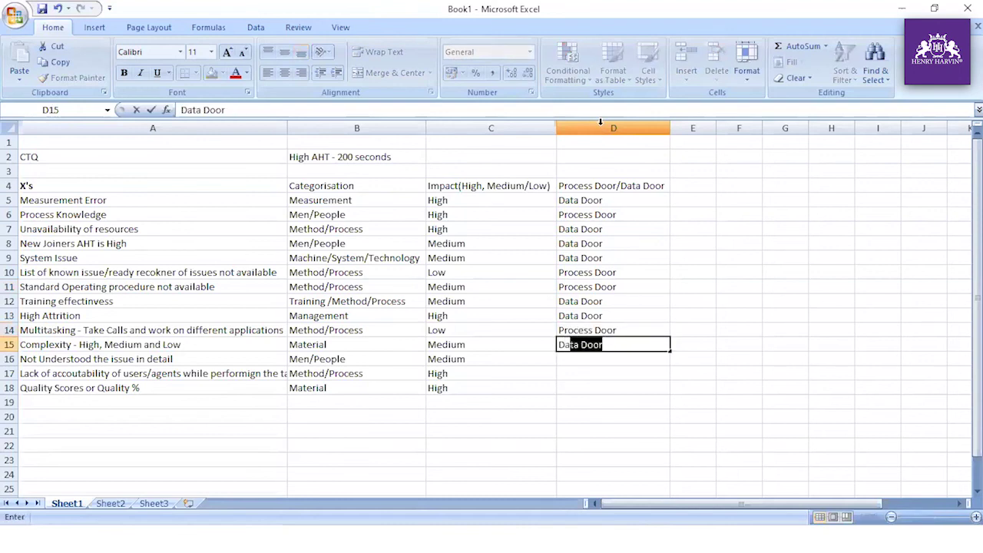
key("Return")
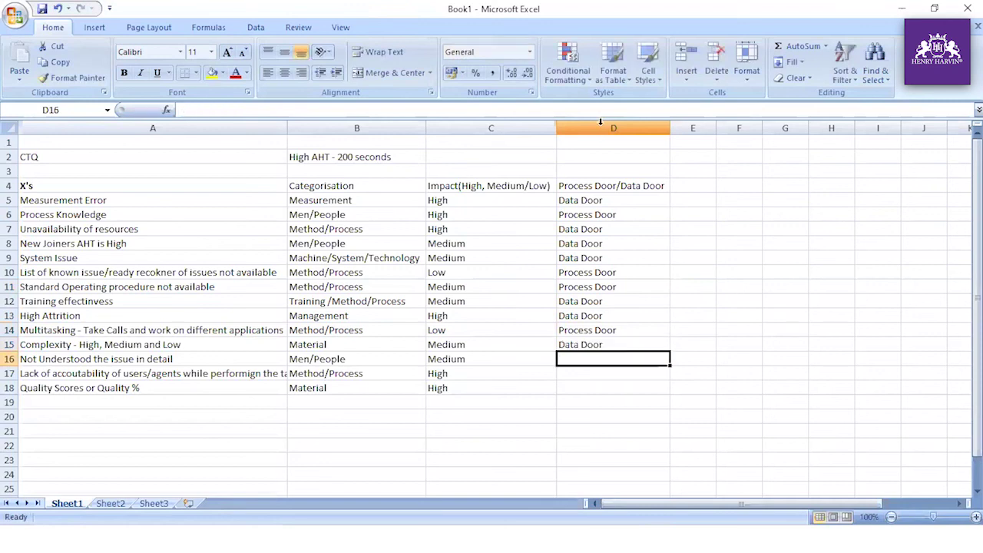
Classify Not Understood the issue in detail and the lack of accountability as Process Door in cells D16 and D17
type("P")
key("Return")
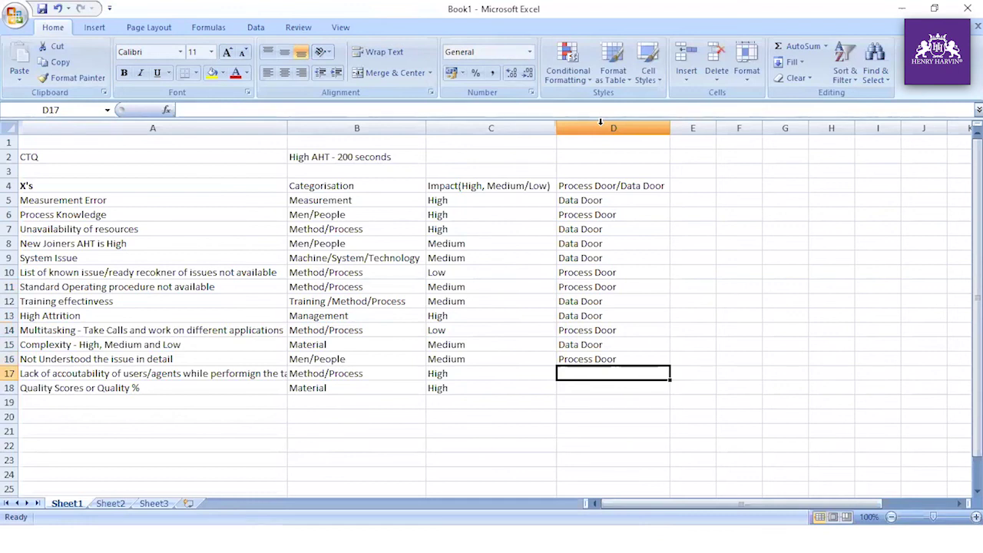
type("D")
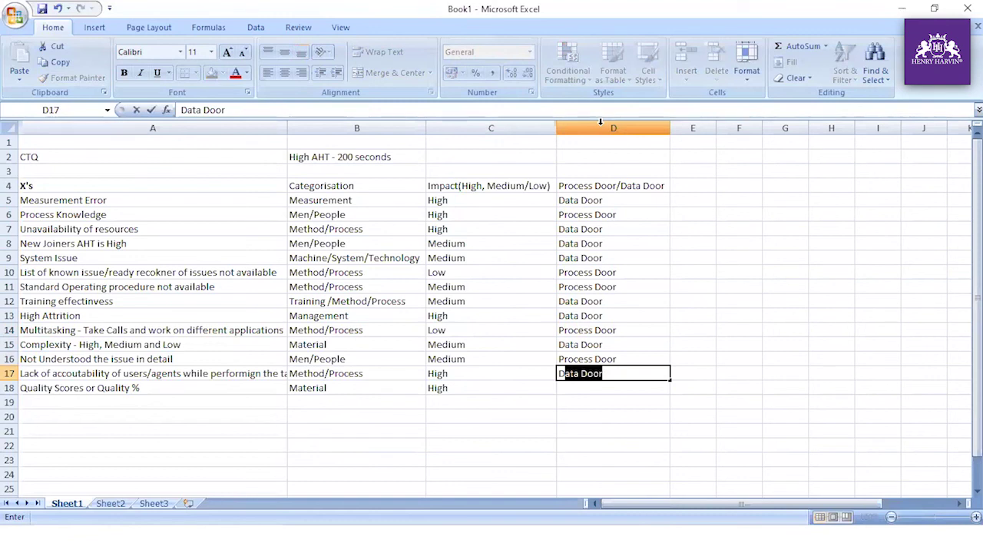
key("BackSpace")
key("BackSpace")
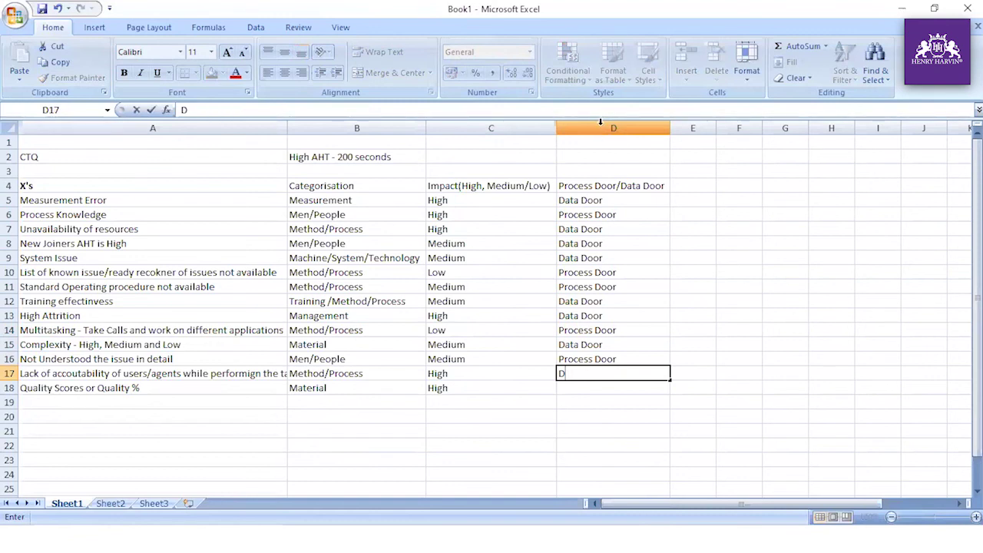
type("Process Door")
key("Return")
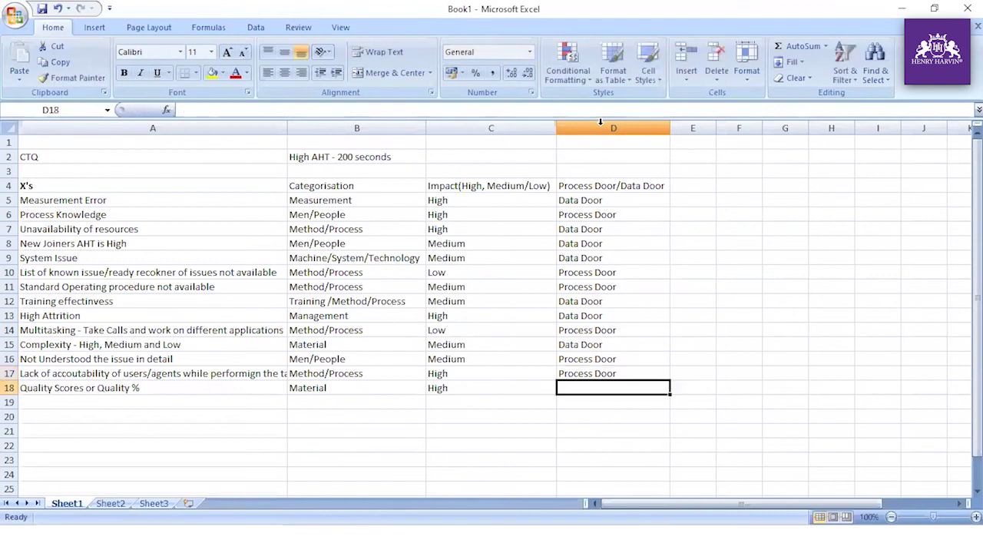
Classify Quality Scores as Data Door in cell D18 and switch to the Cause and Effect Matrix template slide
type("Data Door")
key("Return")
key("Up")
key("Up")
key("Up")
key("Up")
key("Up")
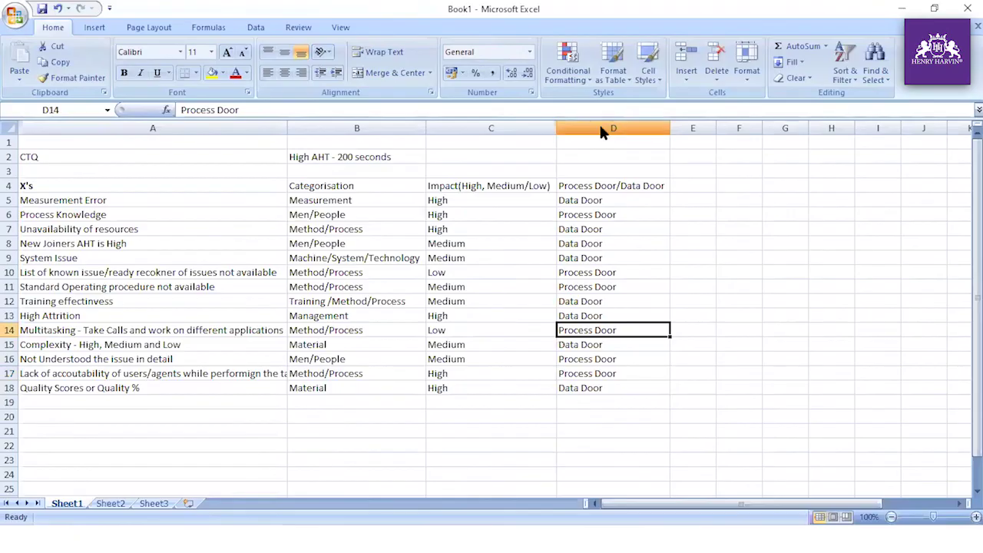
key("alt+Tab")
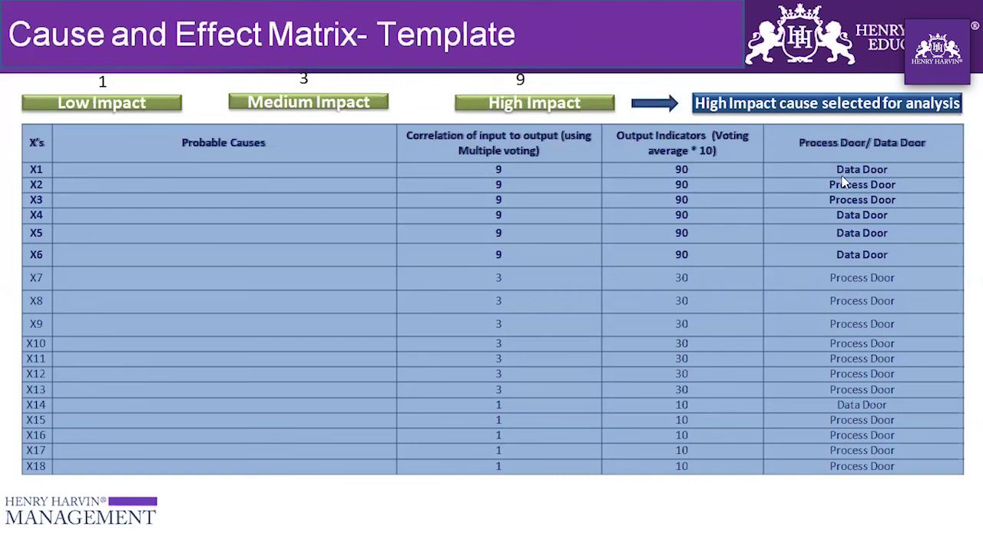
Switch to the Excel workbook and turn on filtering for the header row of the X's table
key("alt+Tab")
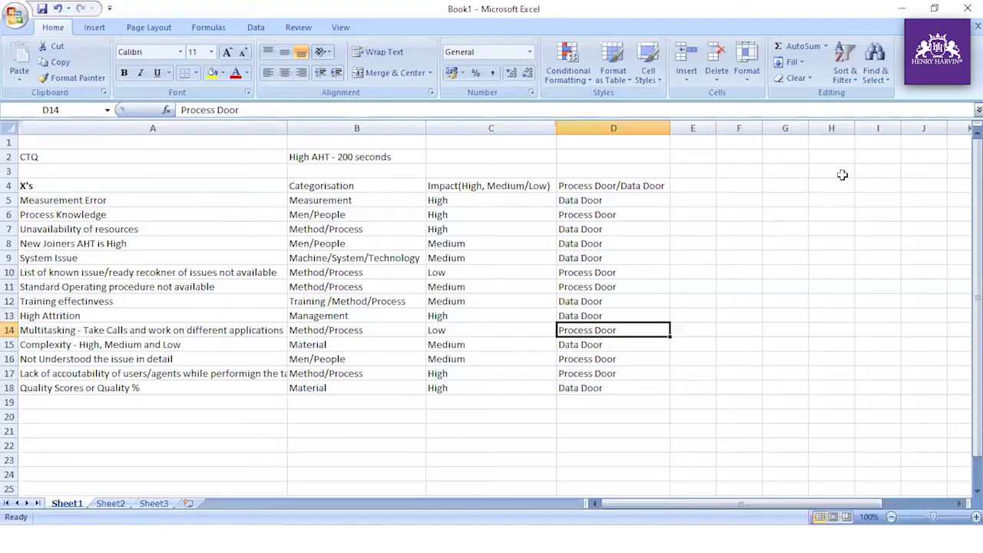
key("Up")
key("Up")
key("Up")
key("Up")
key("Up")
key("Up")
key("Up")
key("Up")
key("Up")
key("Up")
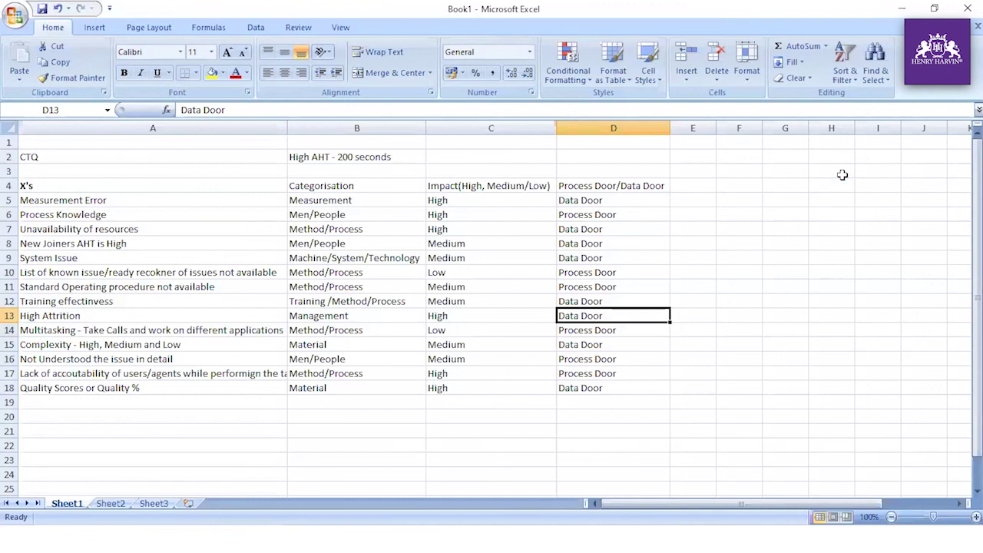
key("Left")
key("alt+d")
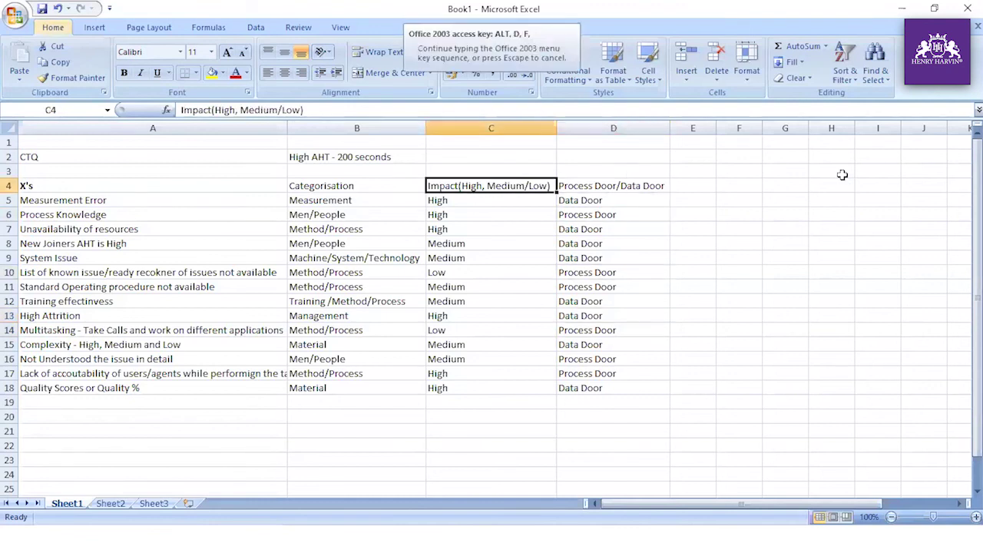
key("f")
key("f")
Filter the Impact column to show only the High causes and select the filtered impact cells
key("alt+Down")
key("Down")
key("Down")
key("Down")
key("Down")
key("space")
key("Down")
key("space")
key("Return")
key("ctrl+shift+Down")
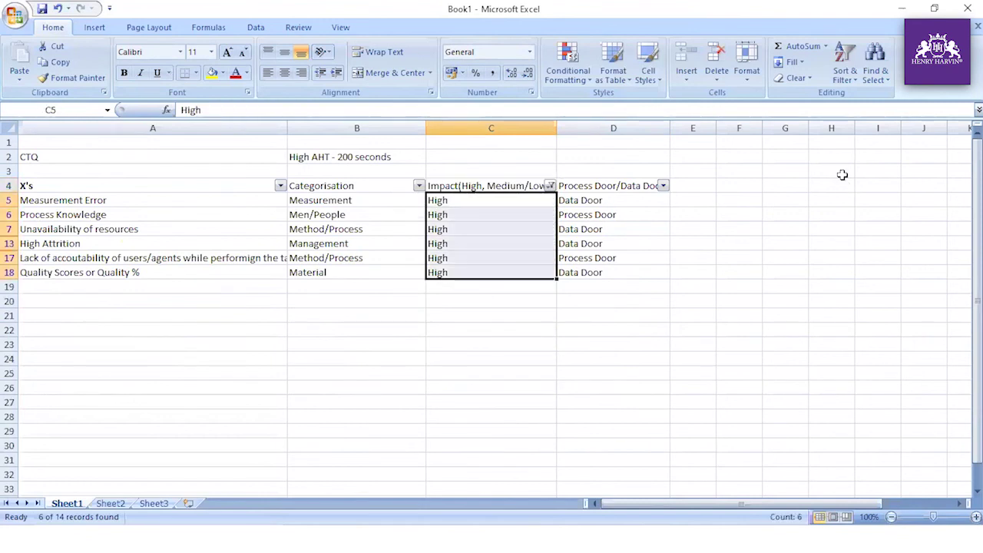
Filter the Process Door/Data Door column to show only the Data Door causes
key("Right")
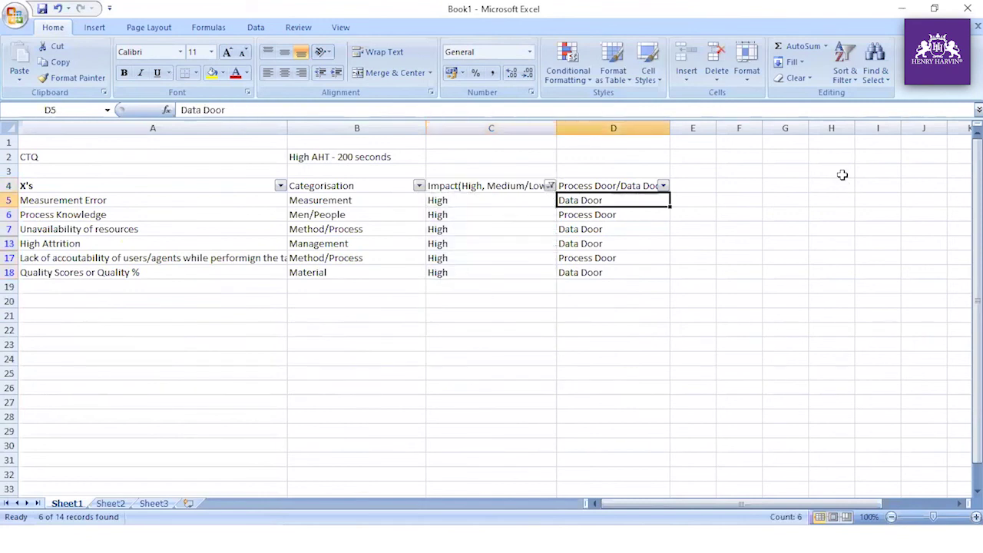
key("Up")
key("alt+Down")
key("Down")
key("Down")
key("Down")
key("Down")
key("Down")
key("Down")
key("Return")
key("Down")
key("ctrl+shift+Down")
Include Process Door again in the Process Door/Data Door column filter
key("Up")
key("Down")
key("Down")
key("Down")
key("Down")
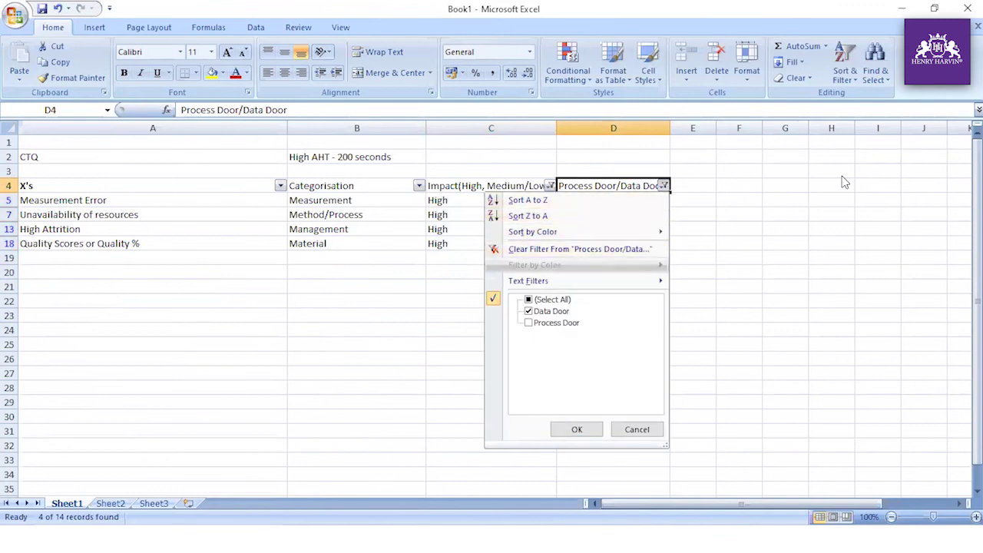
key("space")
key("Return")
key("Down")
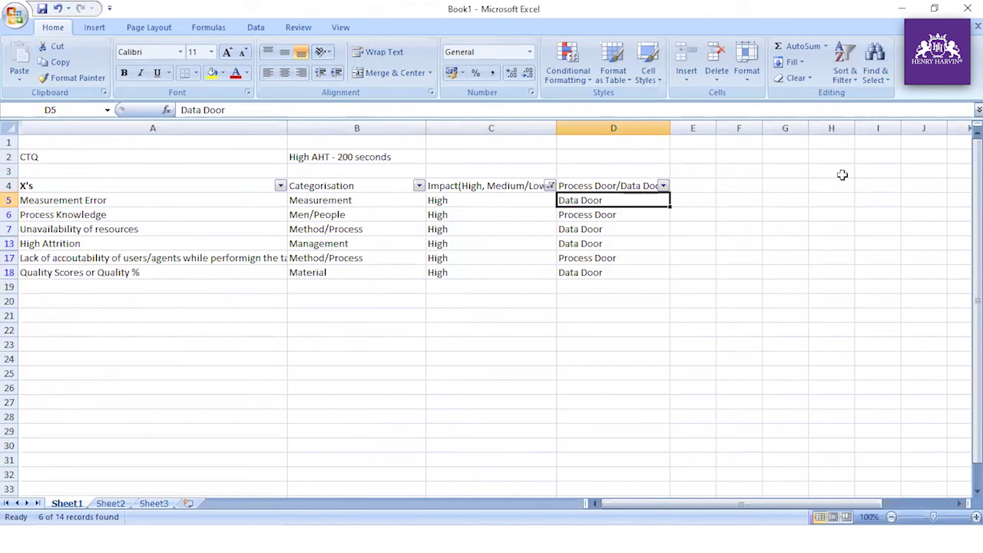
Start a numbered tool list below the table with "1)" in A22 and "Brainstorming" in B22
key("Left")
key("Left")
key("Left")
key("Down")
key("Down")
key("Down")
key("Down")
key("Down")
key("Down")
key("Down")
key("Down")
key("Down")
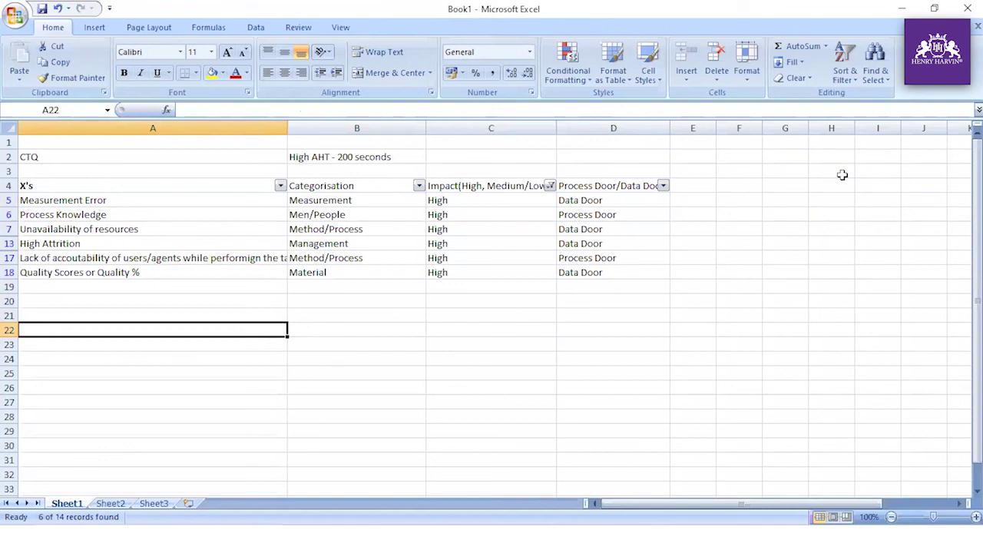
type("1)")
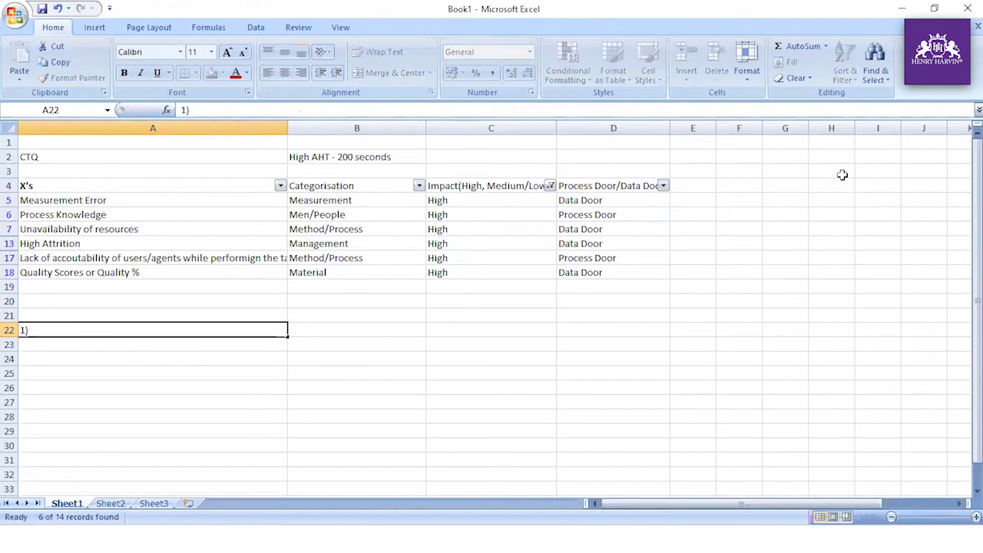
key("Tab")
type("B")
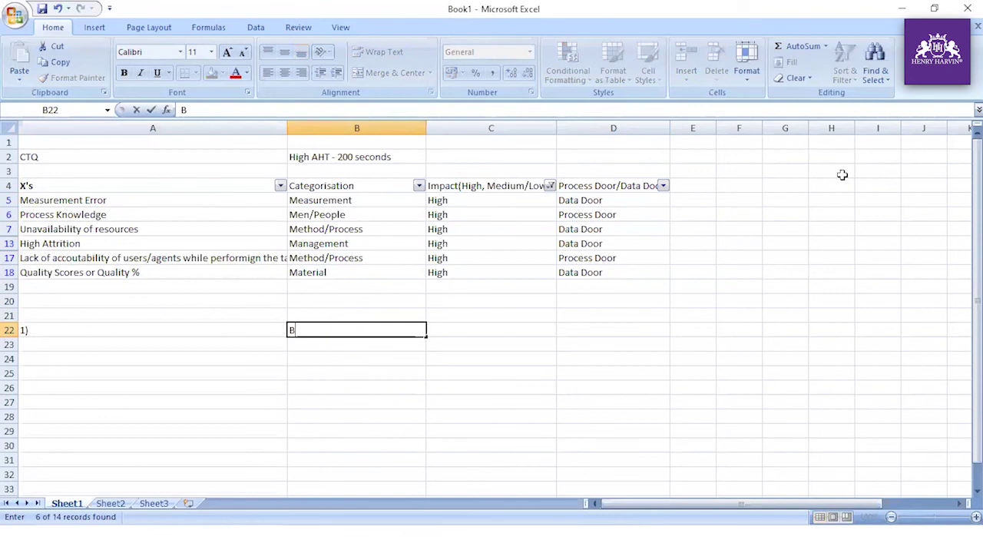
type("rainstorming")
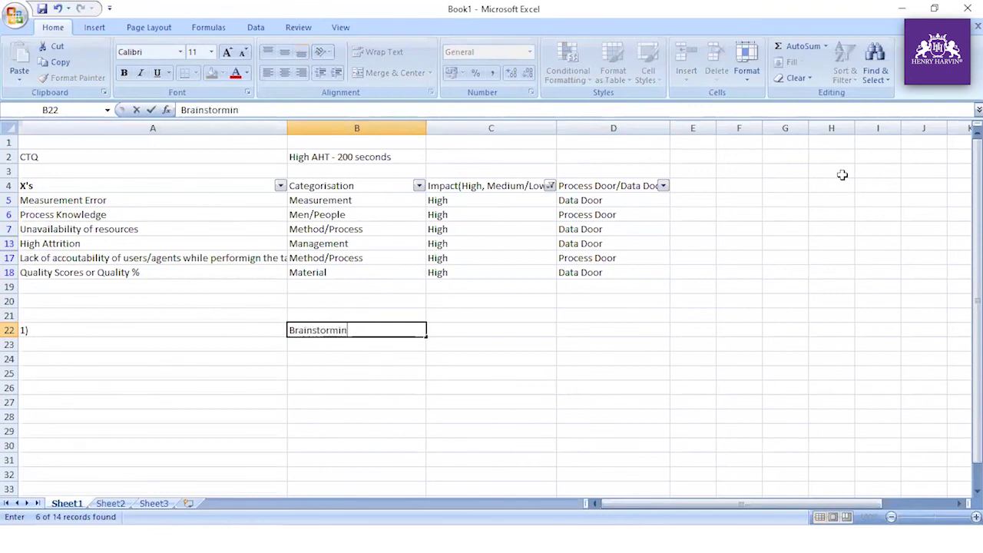
key("Return")
Add the headings "Tool" in B21 and "Purpose" in C21 above the tool list
key("Up")
key("Up")
type("Tool")
key("Tab")
type("Purpose")
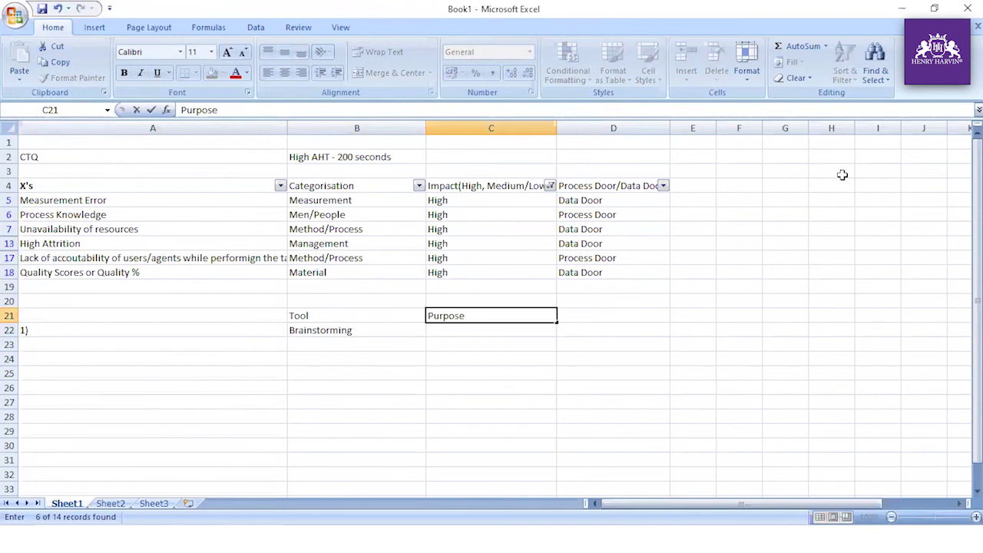
key("Return")
Enter "To identify the causes" in C22 as the purpose of Brainstorming
key("Tab")
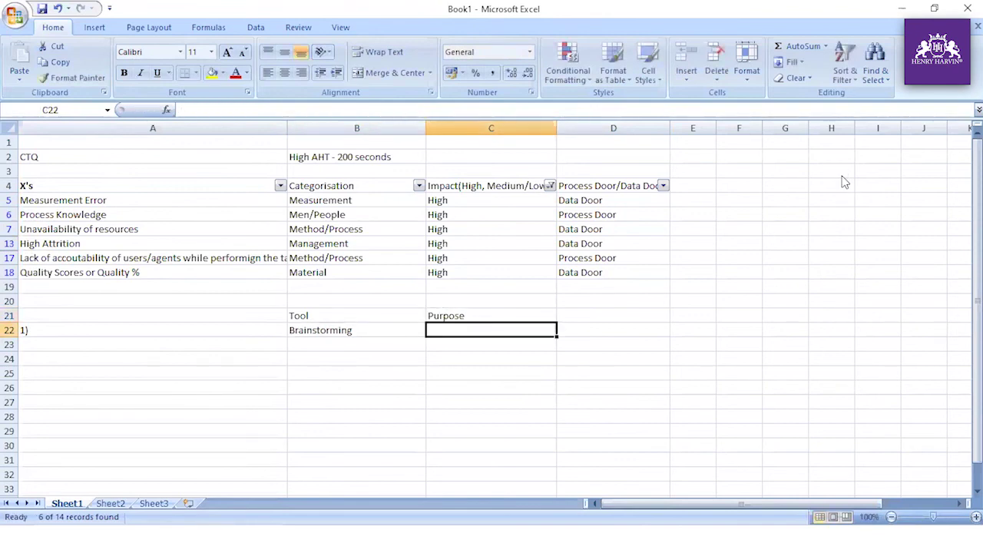
type("To")
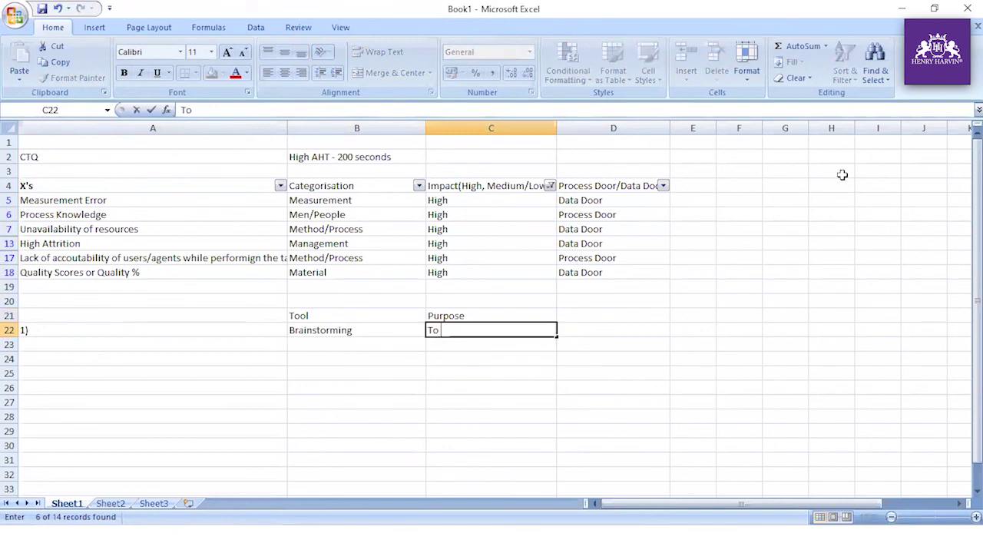
type(" identify the ")
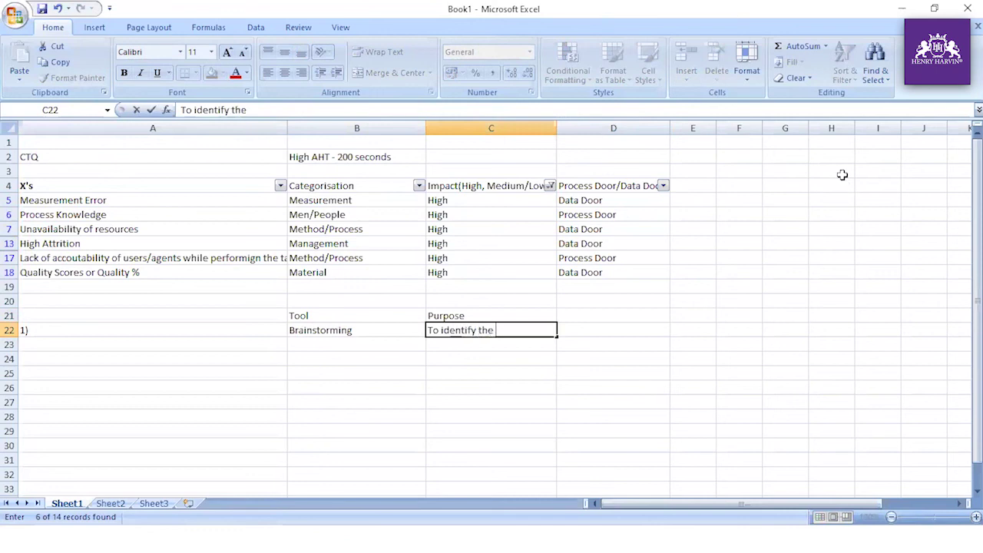
type("causes")
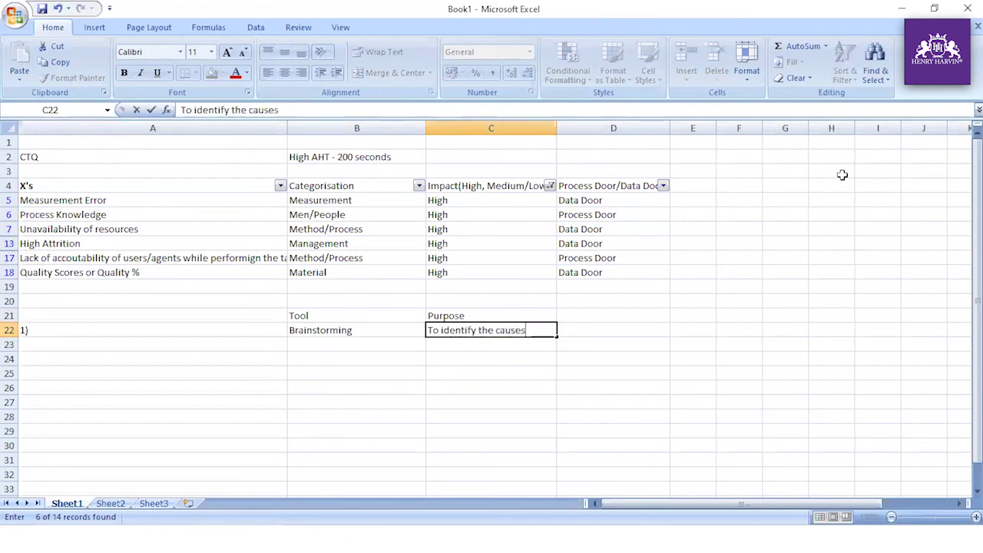
key("Return")
Fill row 23 with "2)", the tool "Fishbone" and the purpose "Categorize the Causes"
key("Left")
key("Left")
type("2)")
key("Tab")
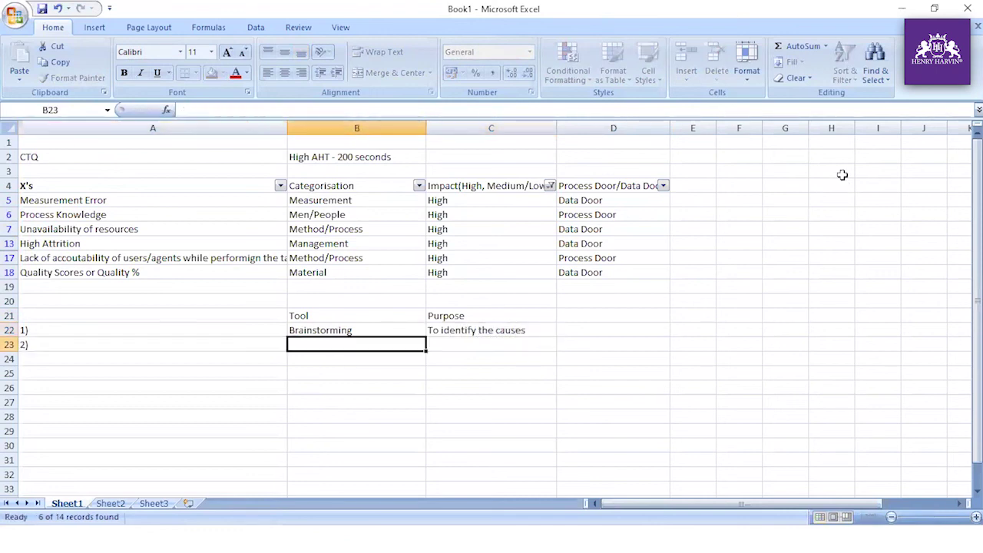
type("F")
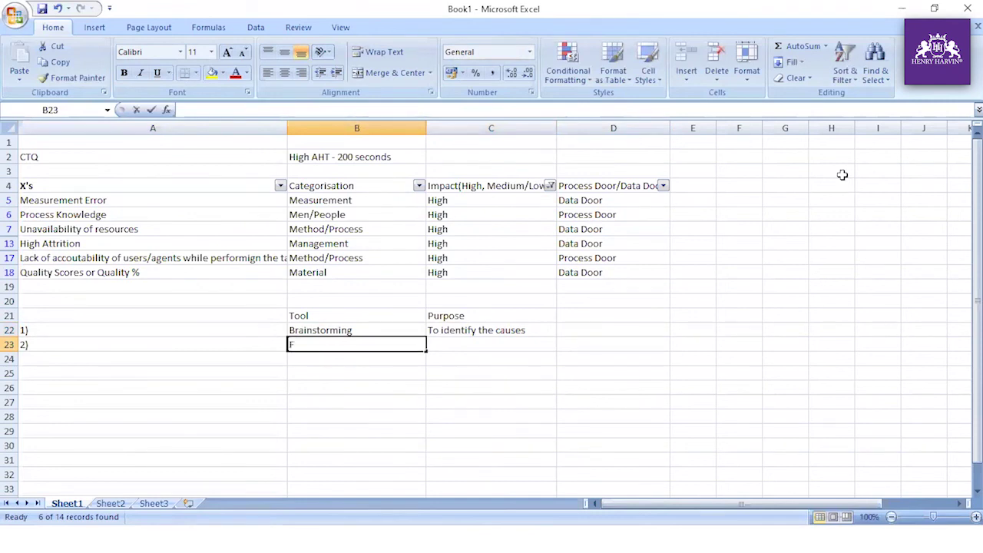
type("ishbone")
key("Tab")
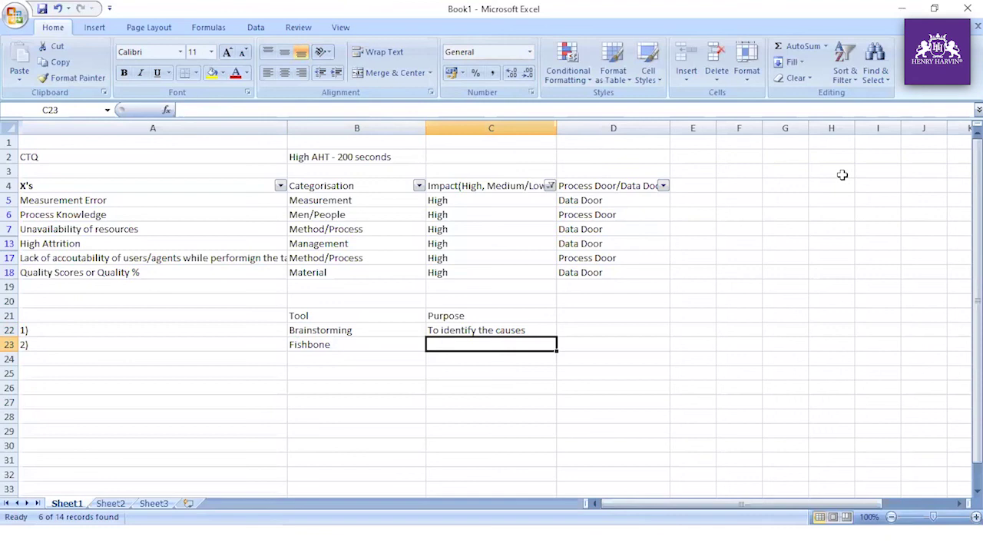
type("Categorize the Causes")
key("Return")
Fill row 24 with "3)", the tool "C&E Matrix" and the purpose "Priortize the causes - Impact"
type("3)")
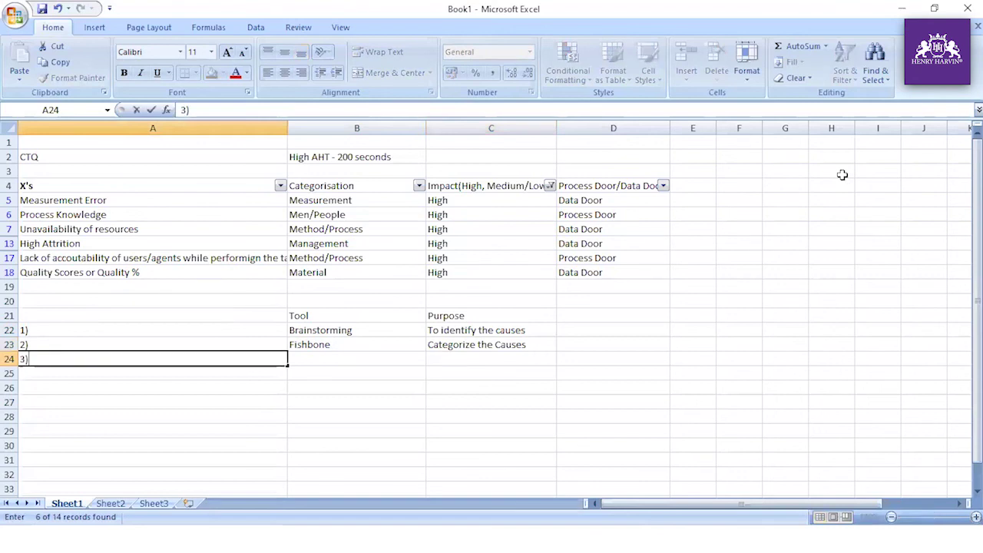
key("Tab")
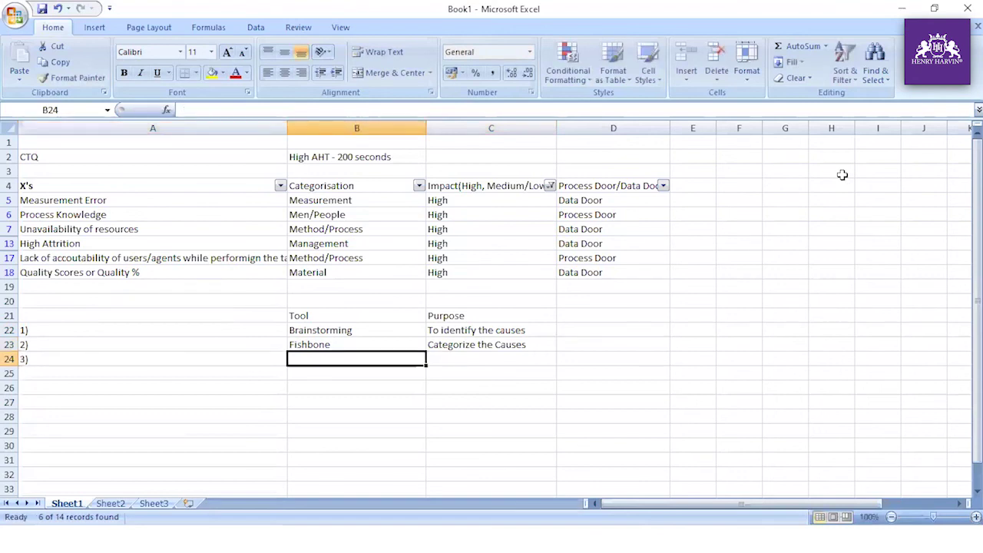
type("C")
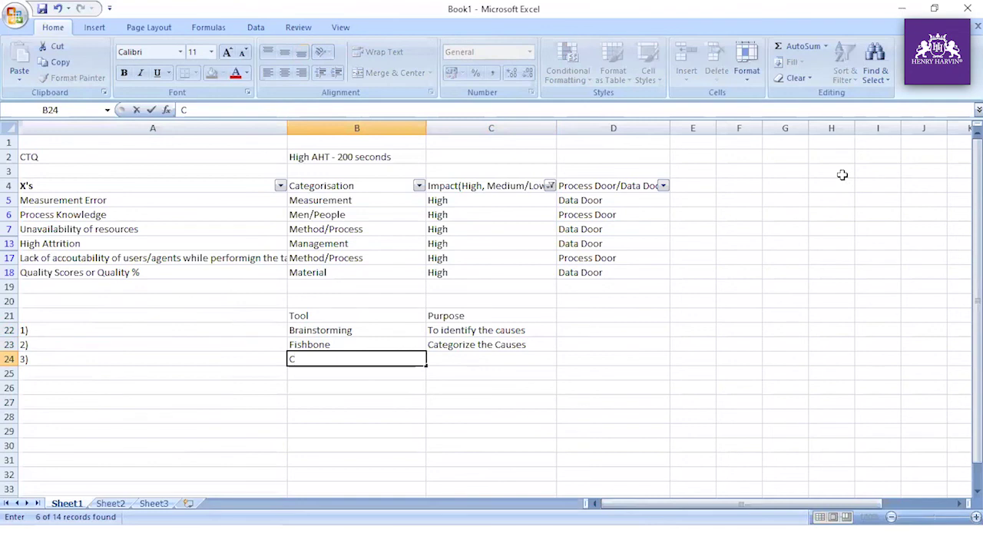
type("&E Matrix")
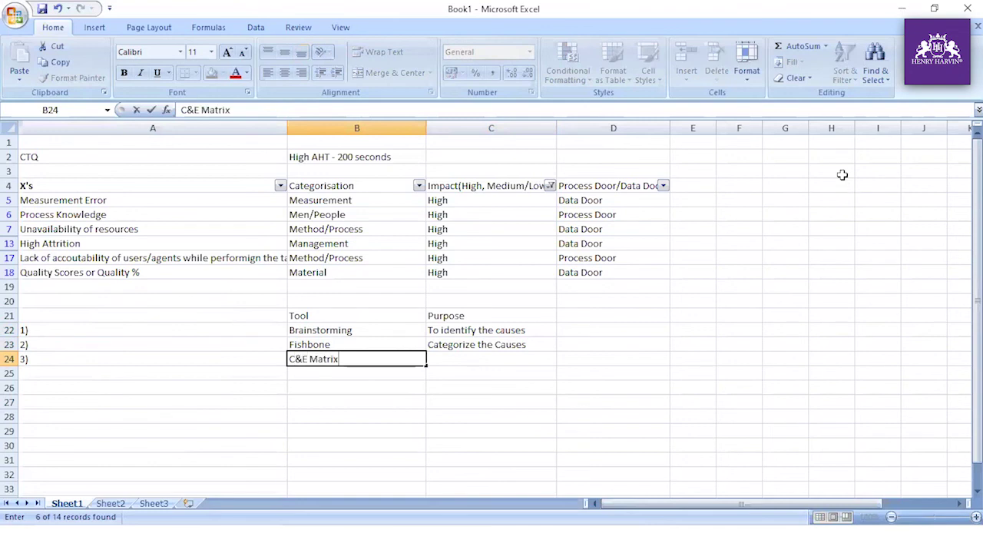
key("Tab")
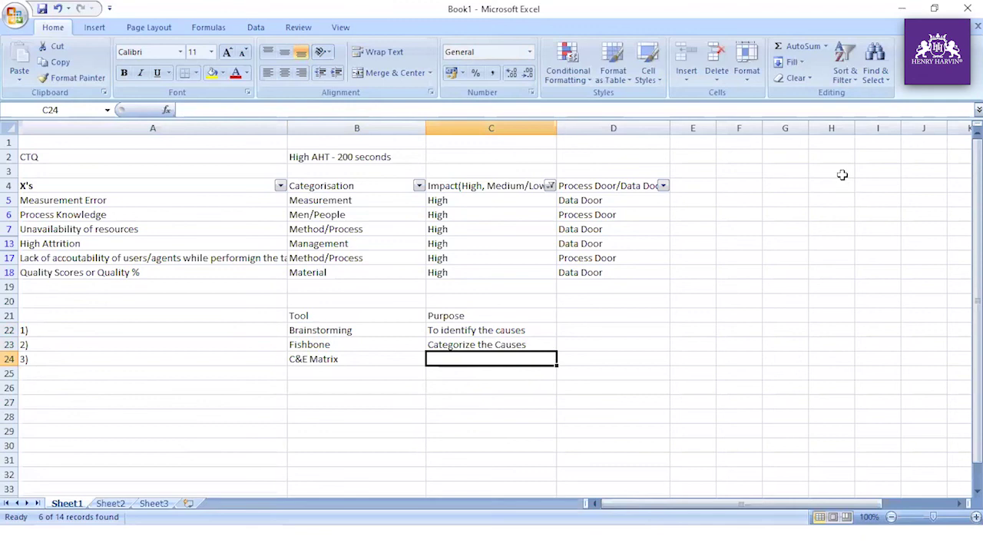
type("Priortize the causes - Impact")
key("Return")
Enter "4)" in A25 and "Classify the data" in B25 as the fourth tool
key("Home")
type("4)")
key("Tab")
type("Classifty t")
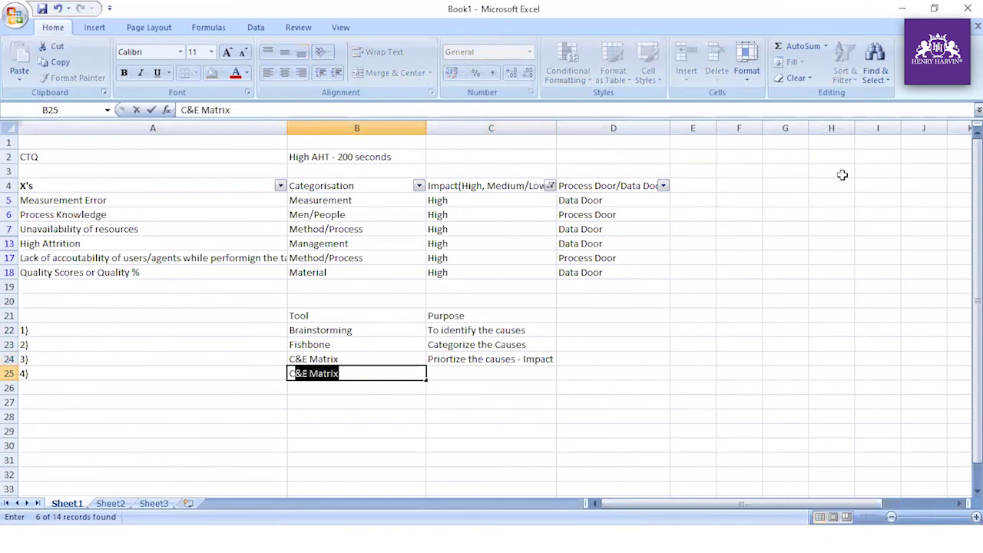
key("BackSpace")
key("BackSpace")
key("BackSpace")
key("BackSpace")
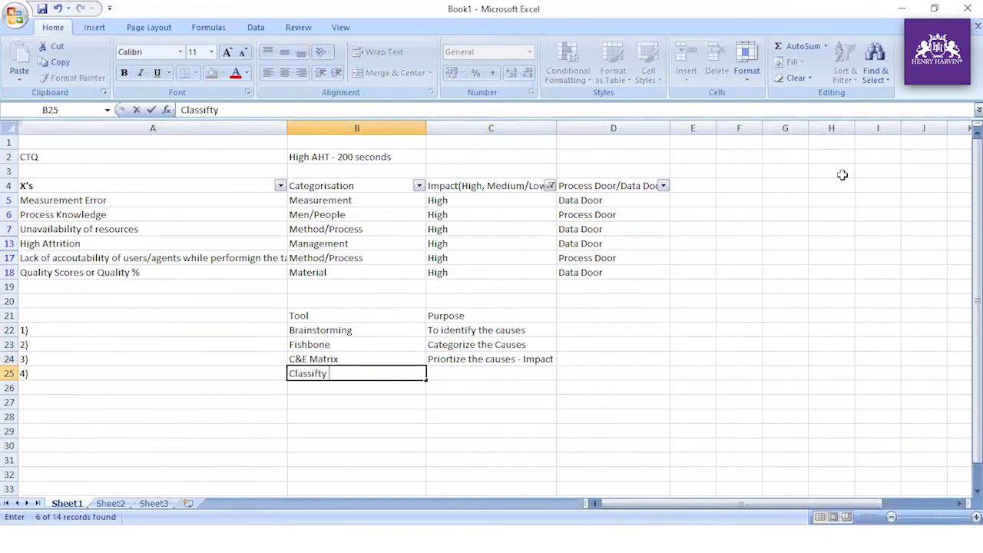
type("y the data")
key("Tab")
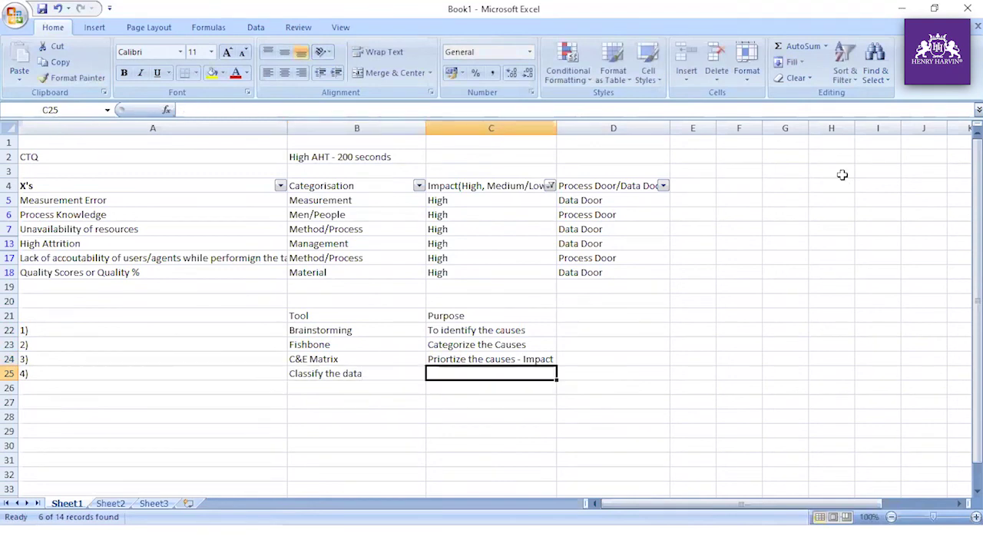
Enter "Process Door/Data Door to get to the Root cause" in C25 and auto-fit the width of column C
type("Process Door/Data Door to d")
key("BackSpace")
type("get to the Root cause")
key("Return")
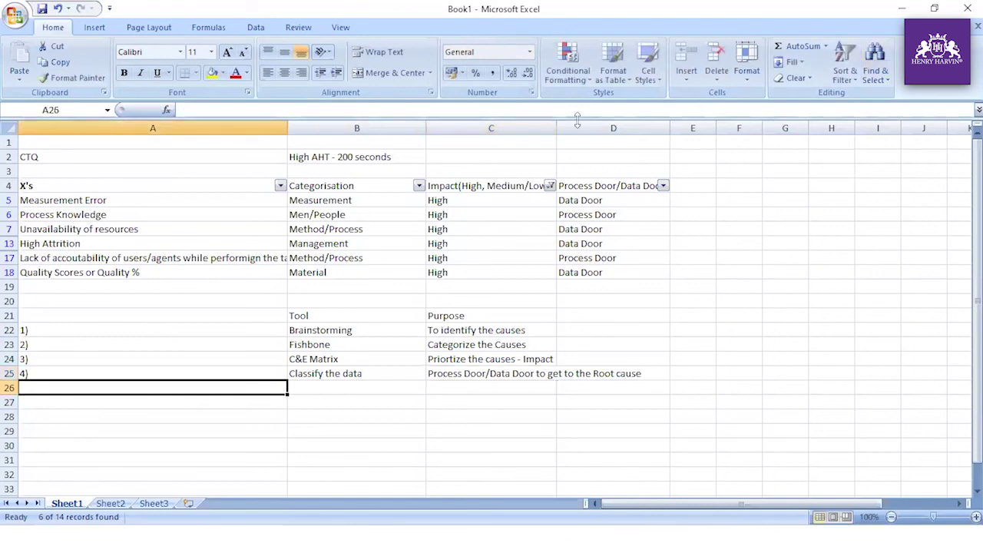
double_click(555, 128)
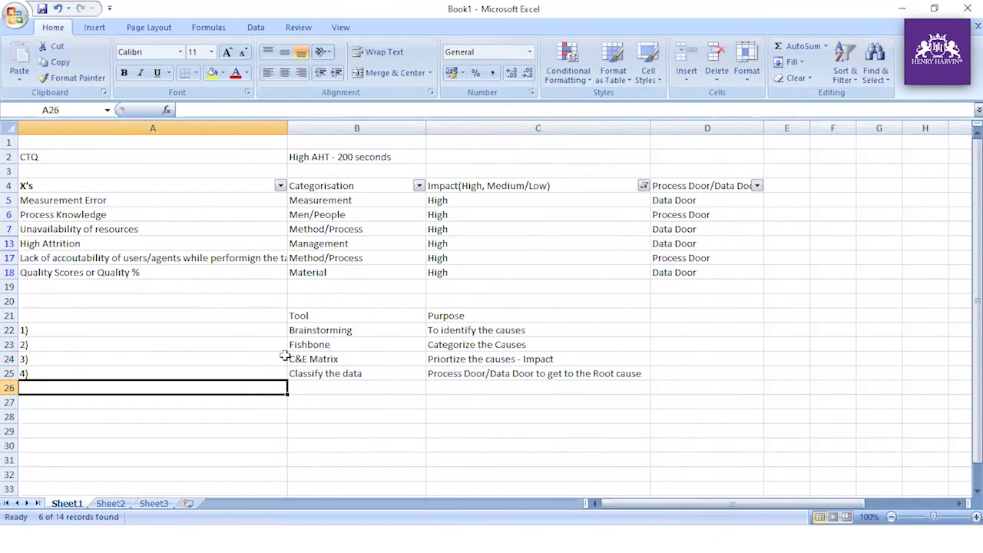
left_click(304, 331)
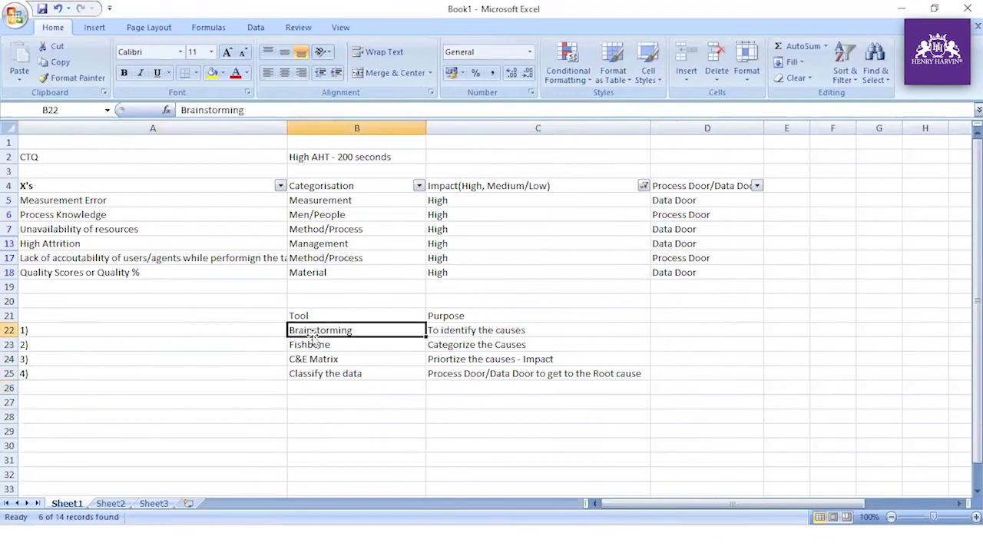
left_click(324, 345)
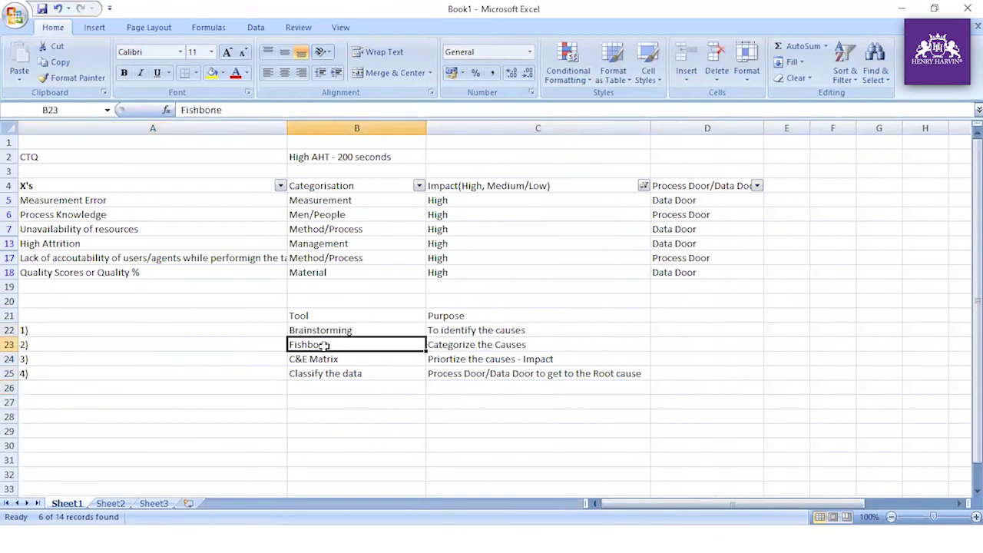
left_click(323, 358)
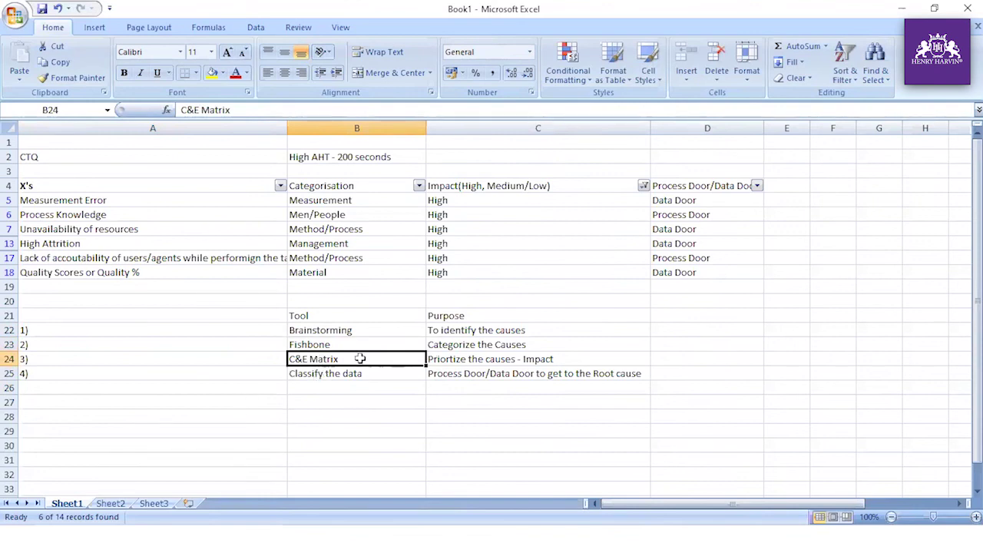
left_click(345, 381)
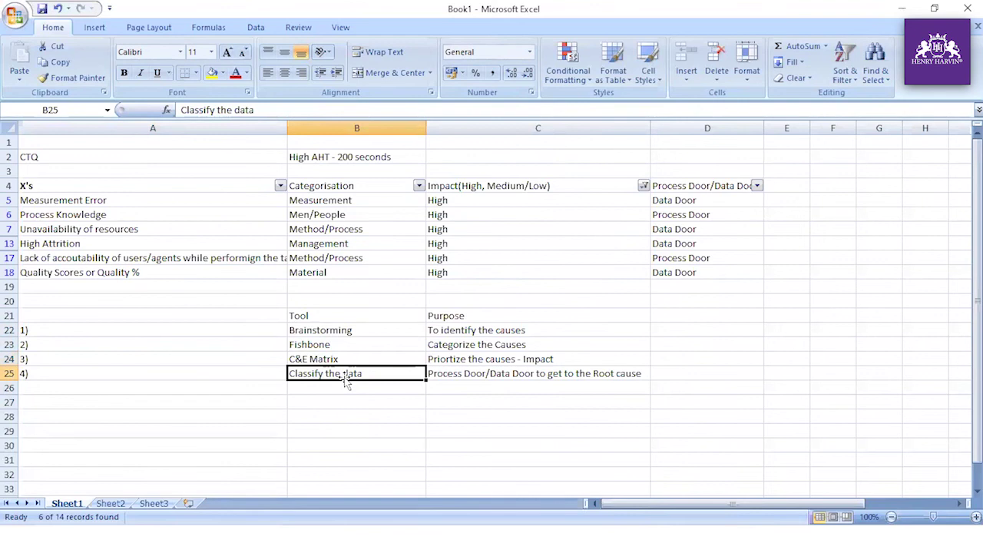